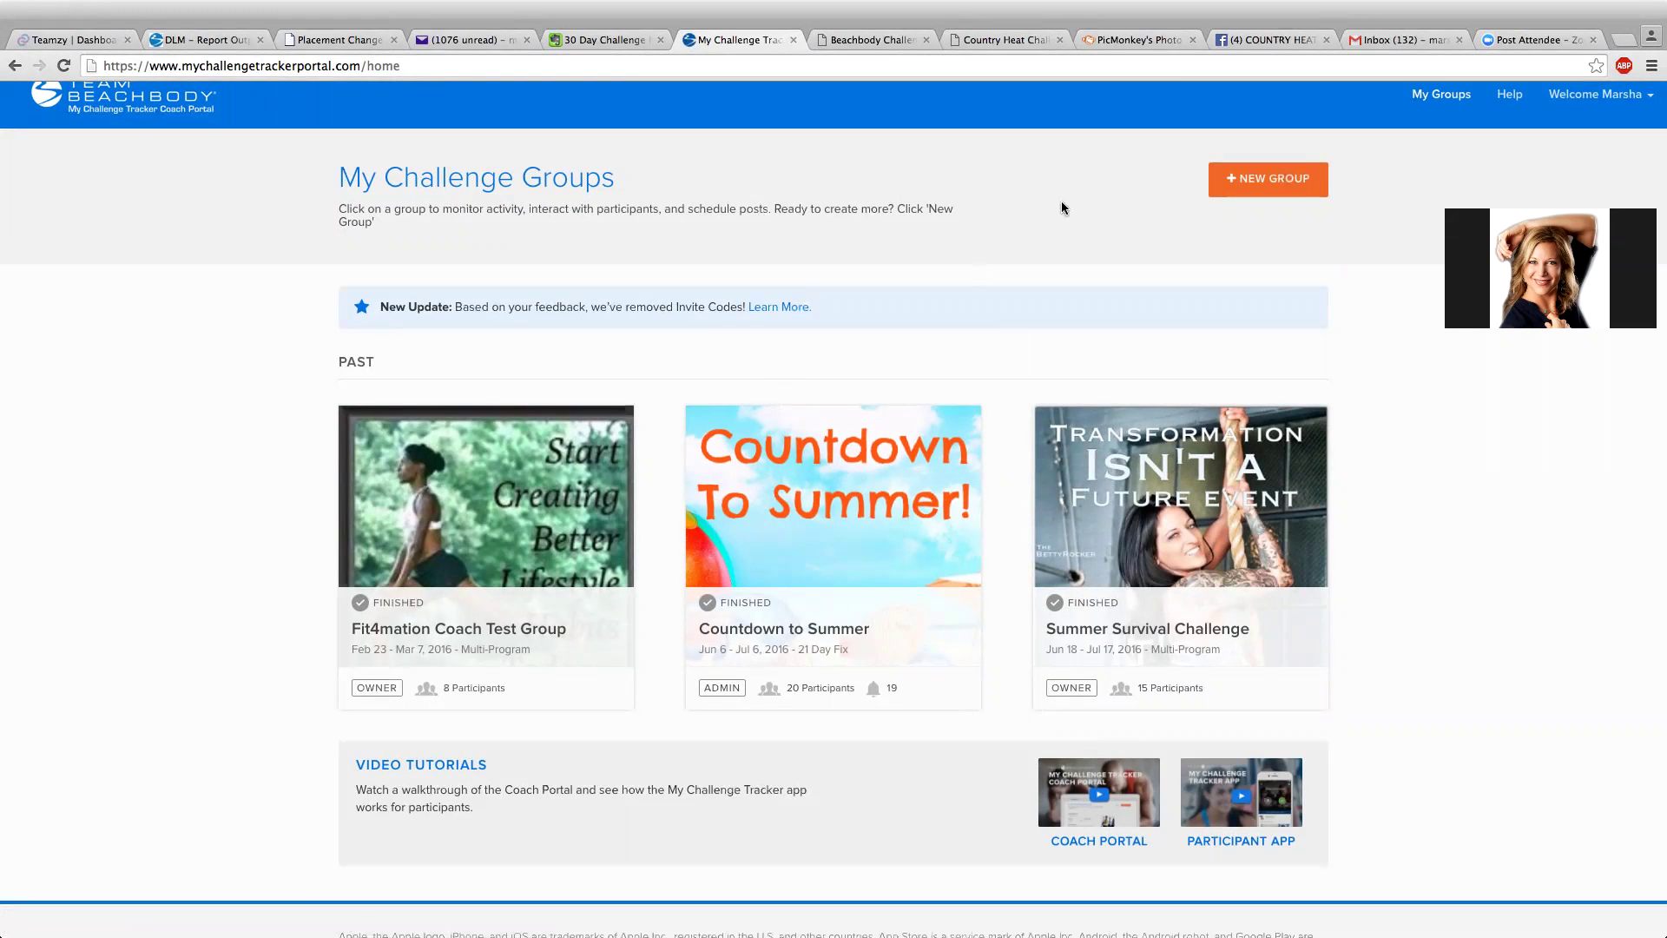
Start a new challenge group and enter the name COUNTRY HEAT CHALLENGE.
click(1253, 185)
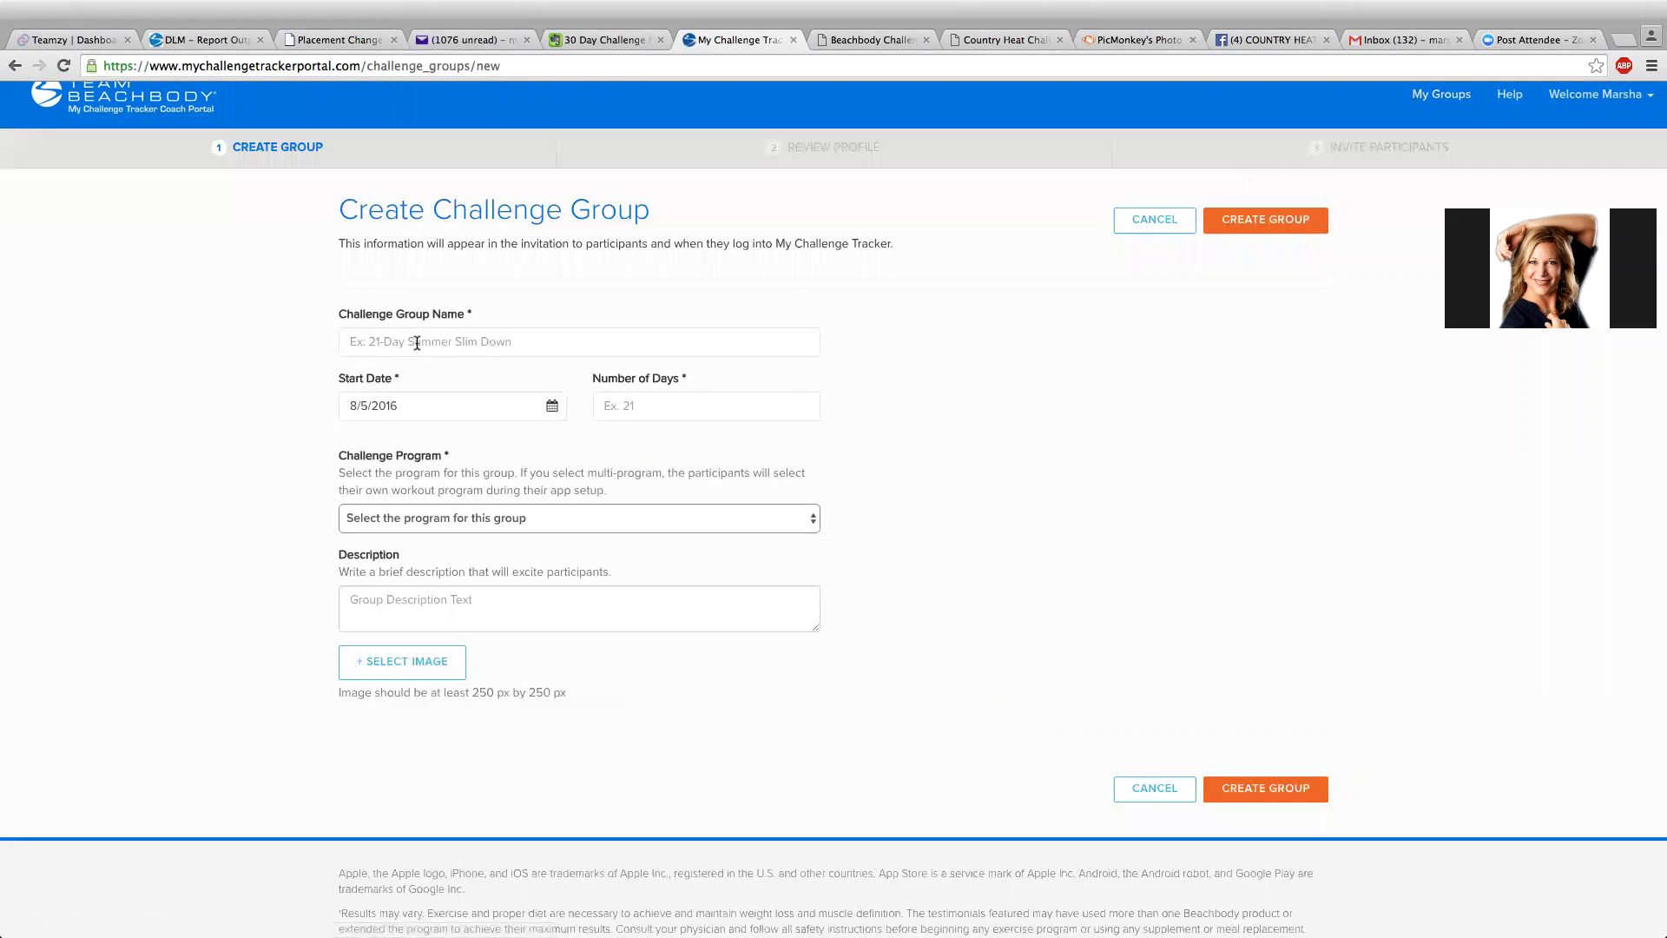
click(416, 343)
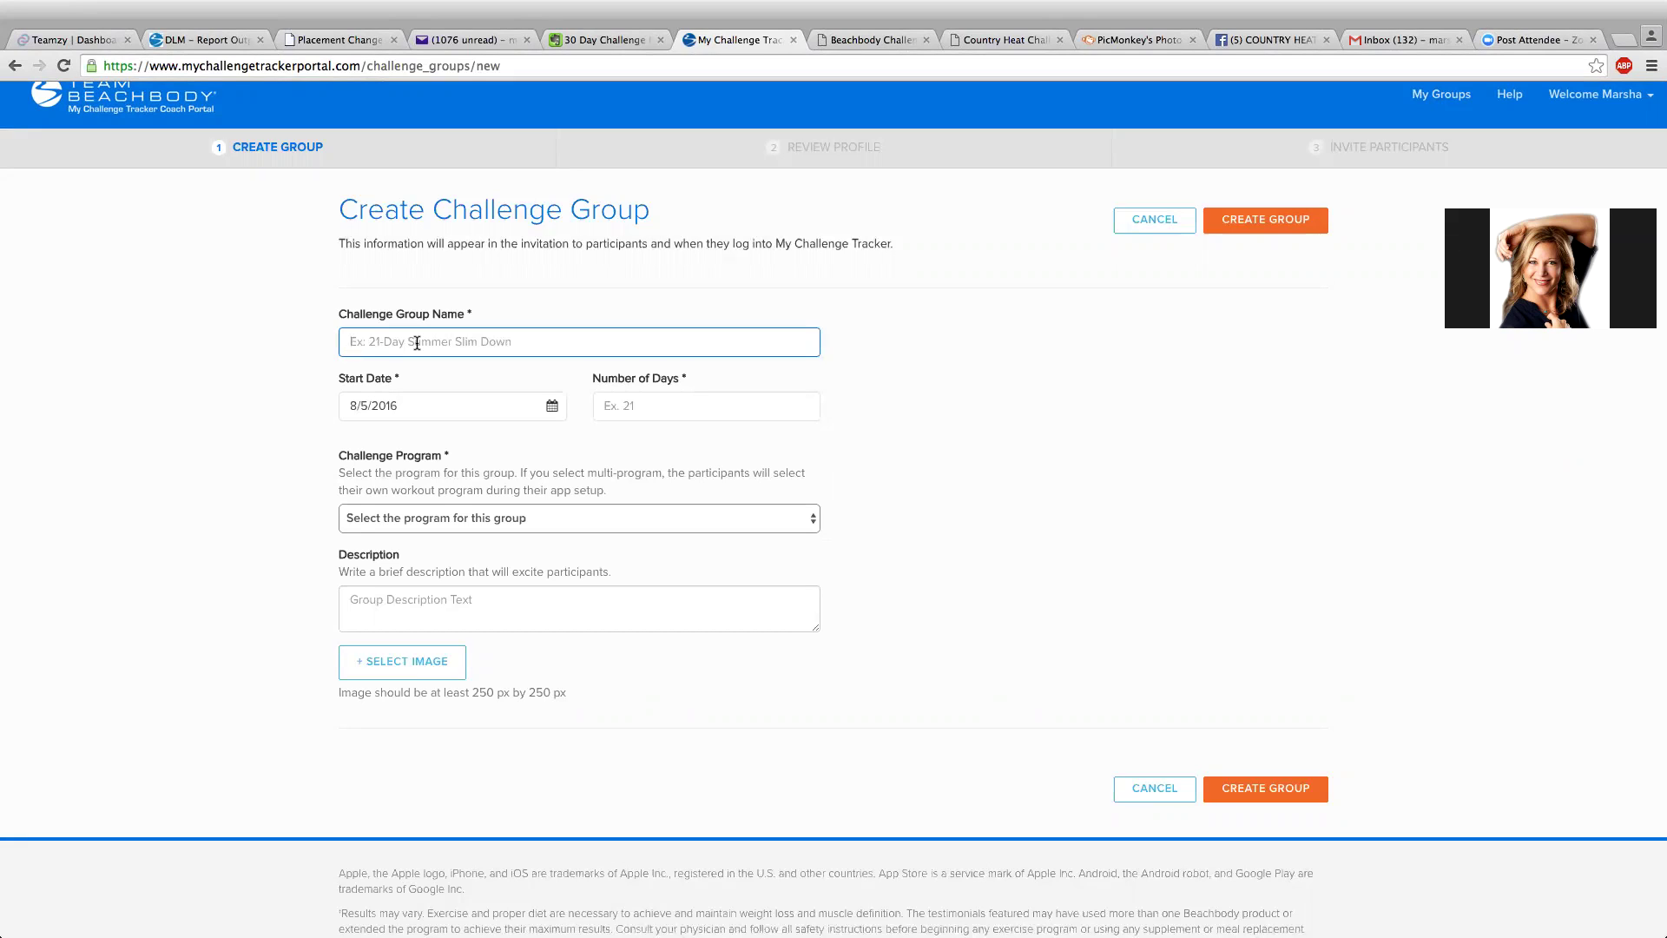
text(C)
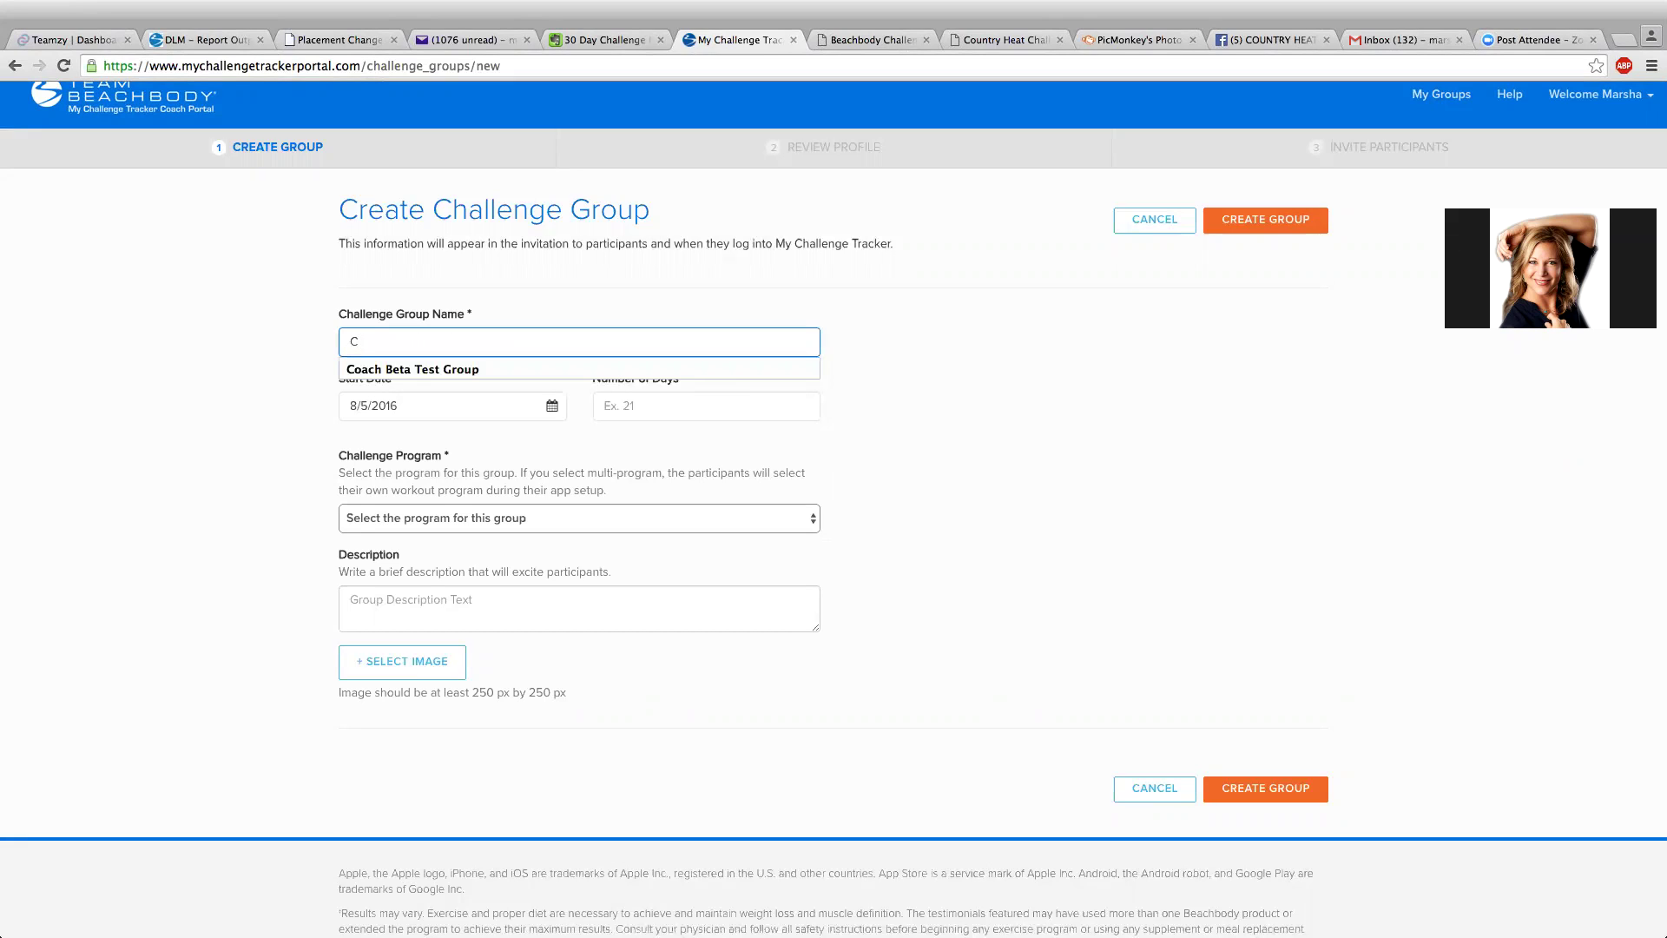
text(OUNTRY )
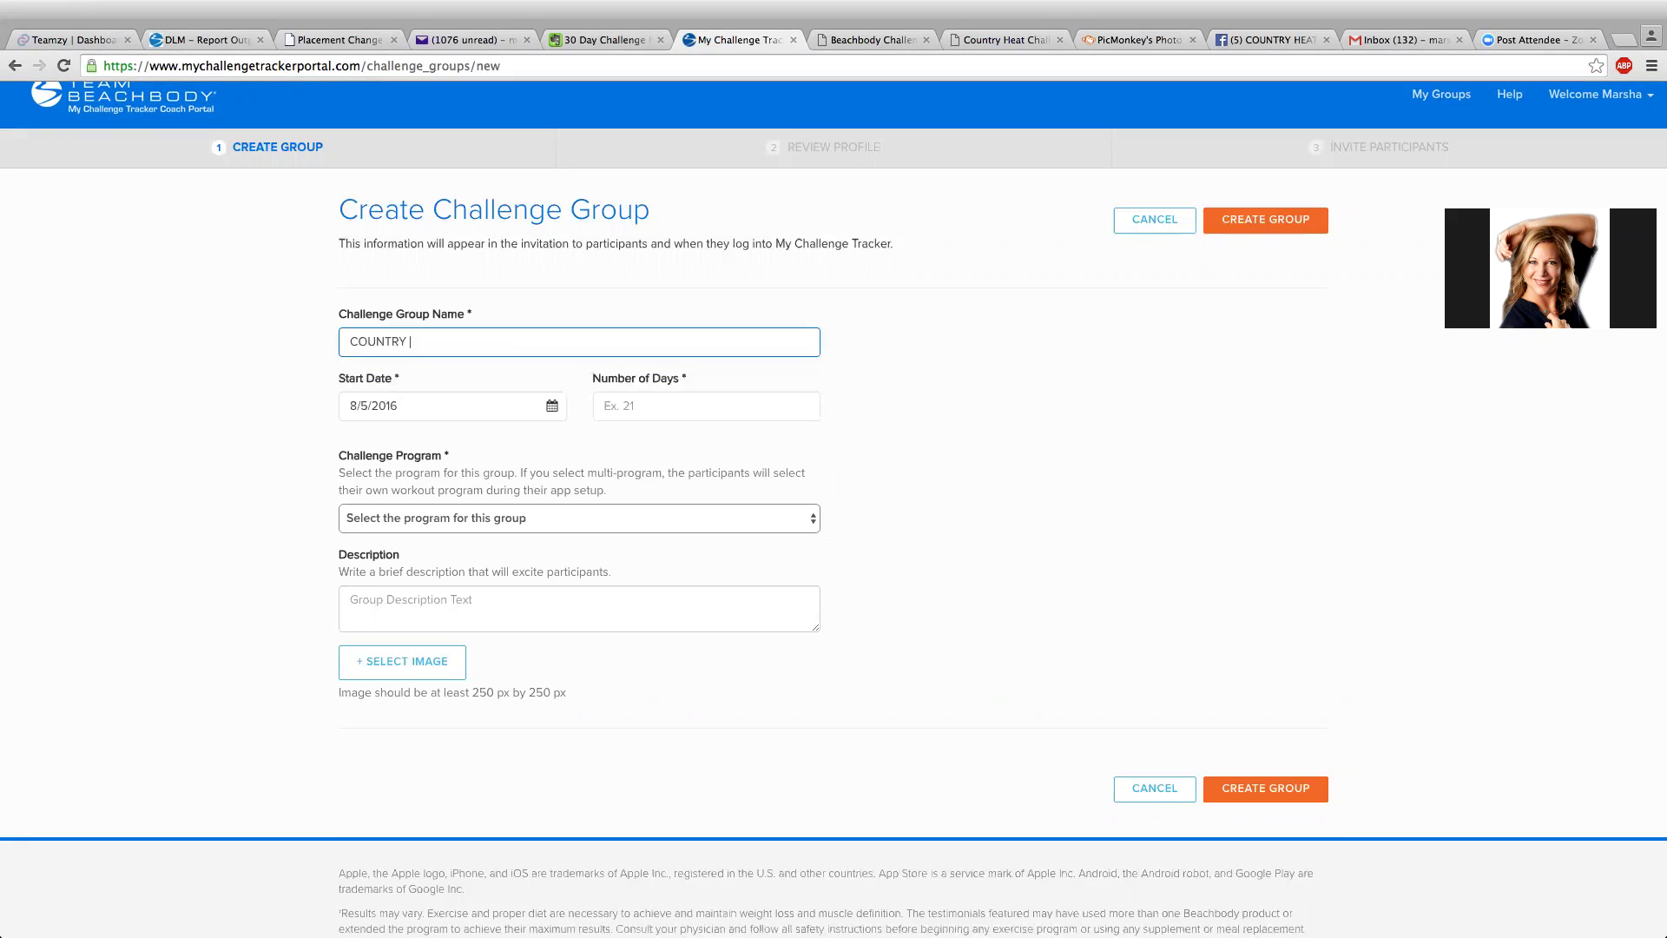
text(HEAT CHALLENGE)
Set the start date to August 15, 2016, length to 30 days, and program to Country Heat.
click(551, 406)
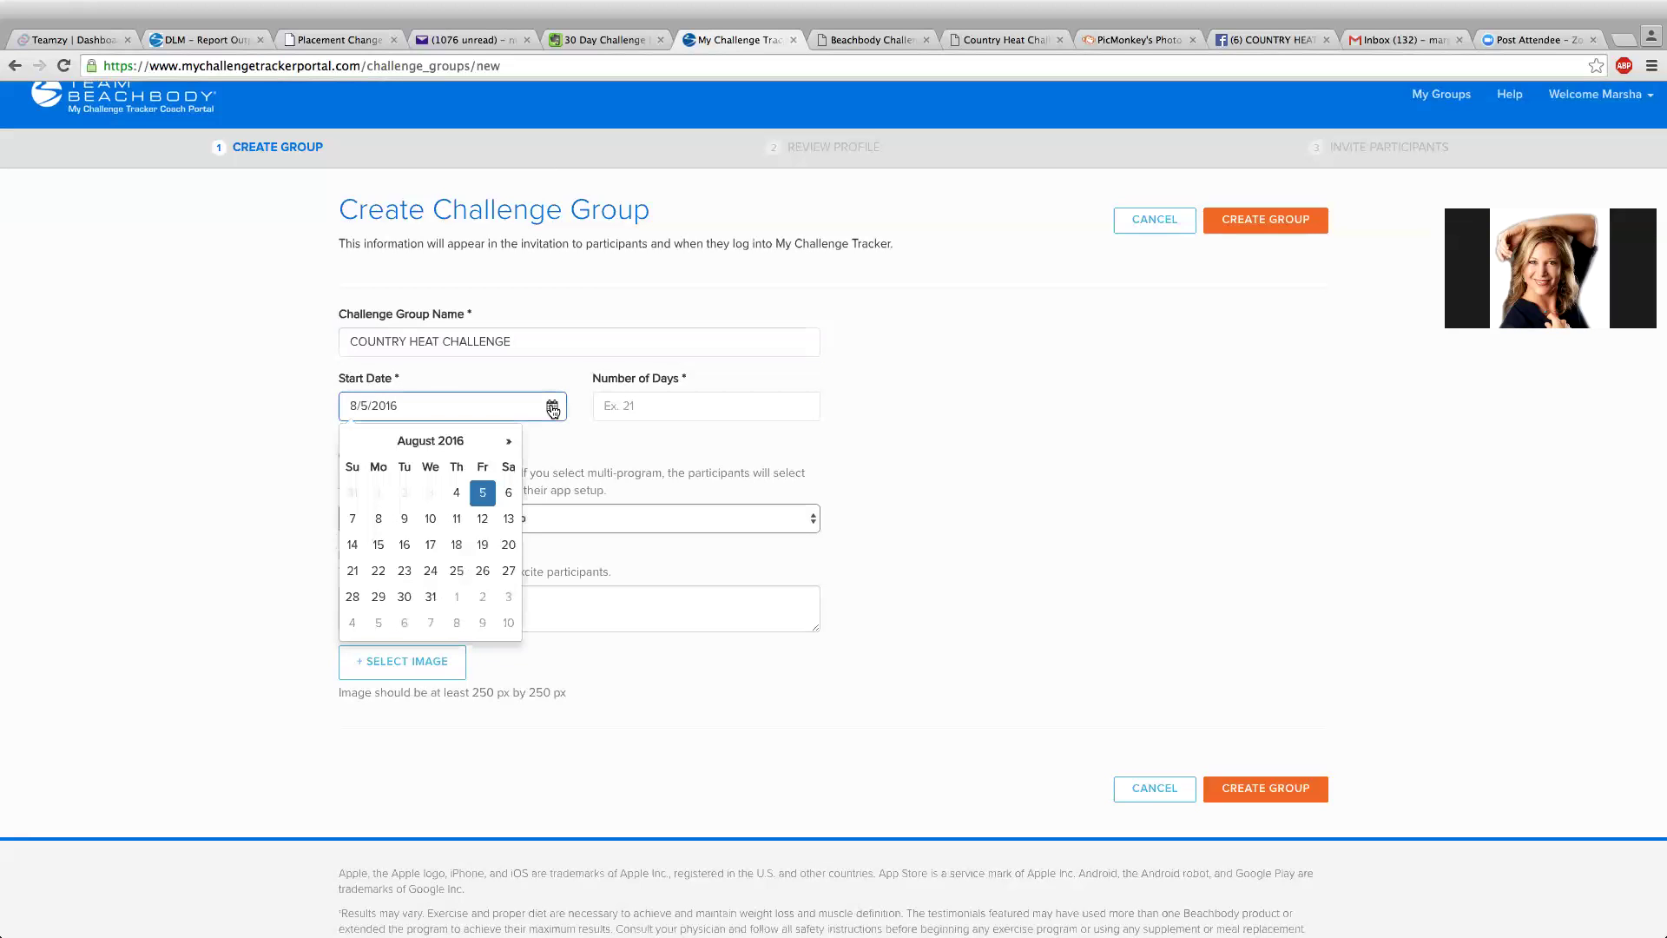
click(379, 546)
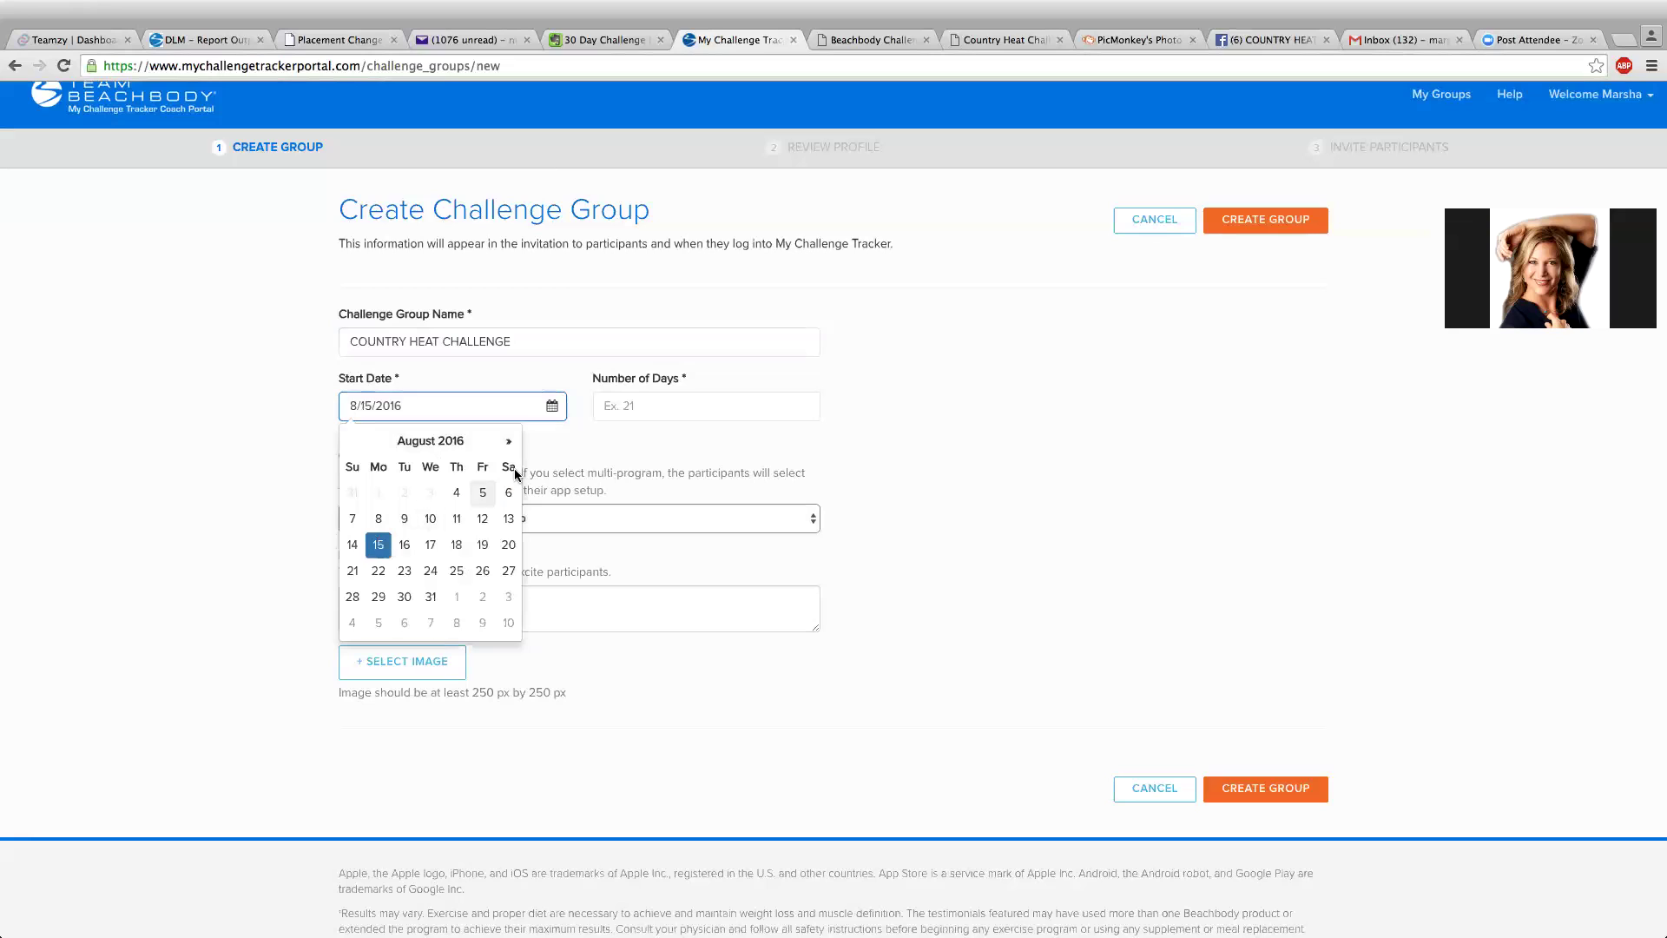
click(641, 405)
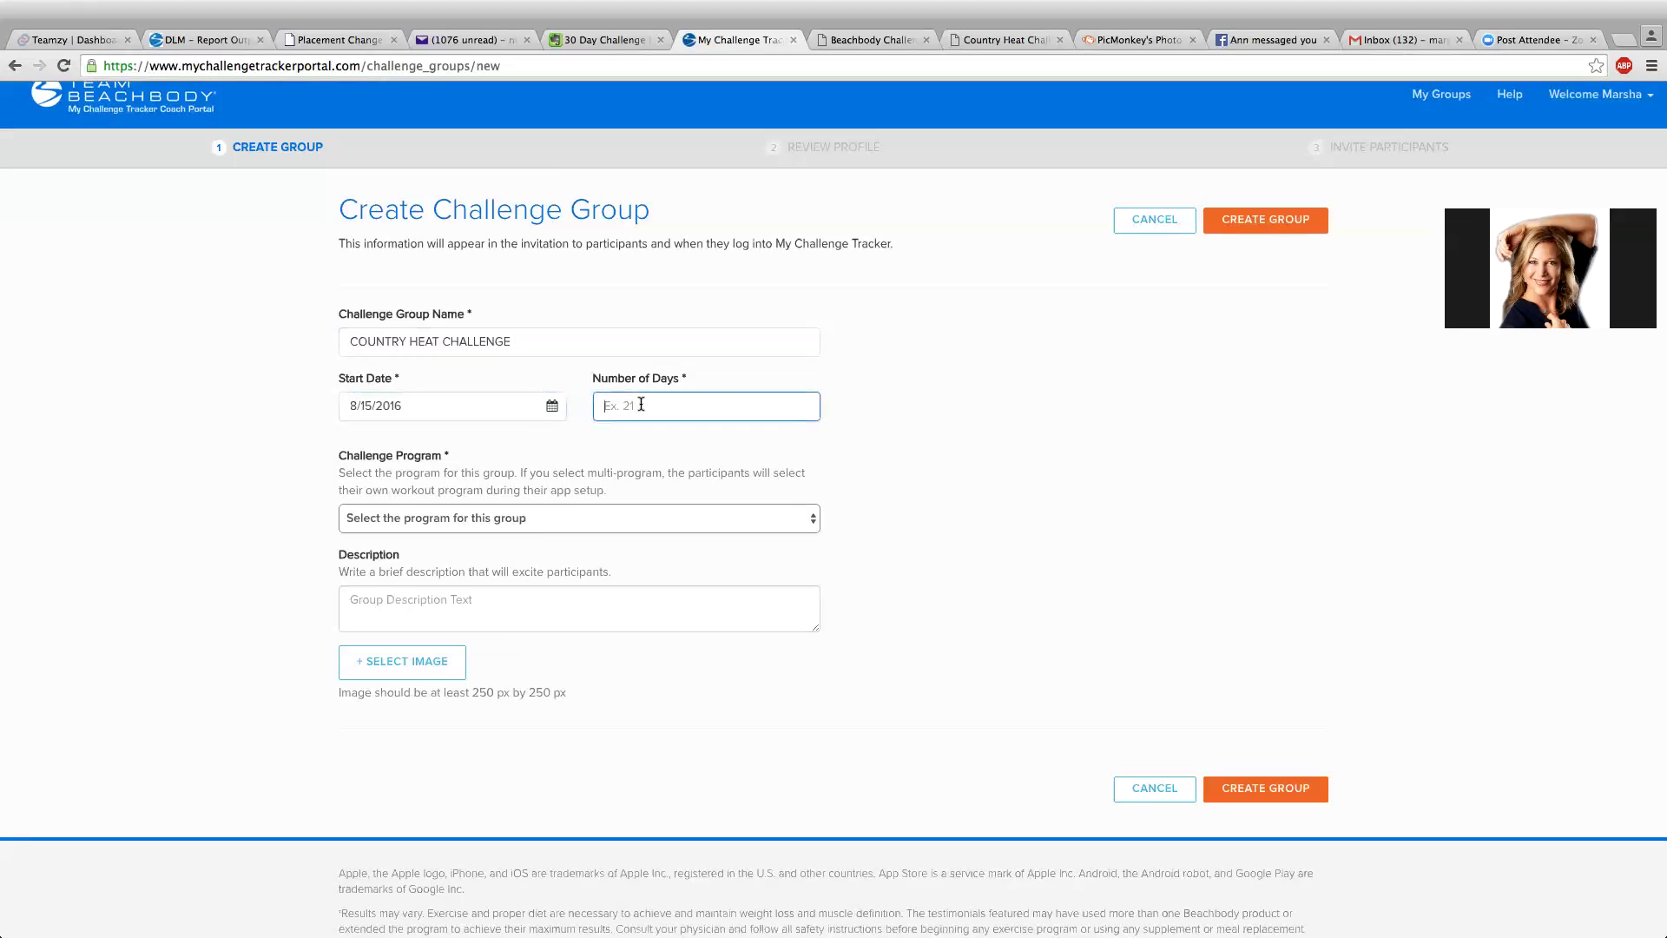
text(30)
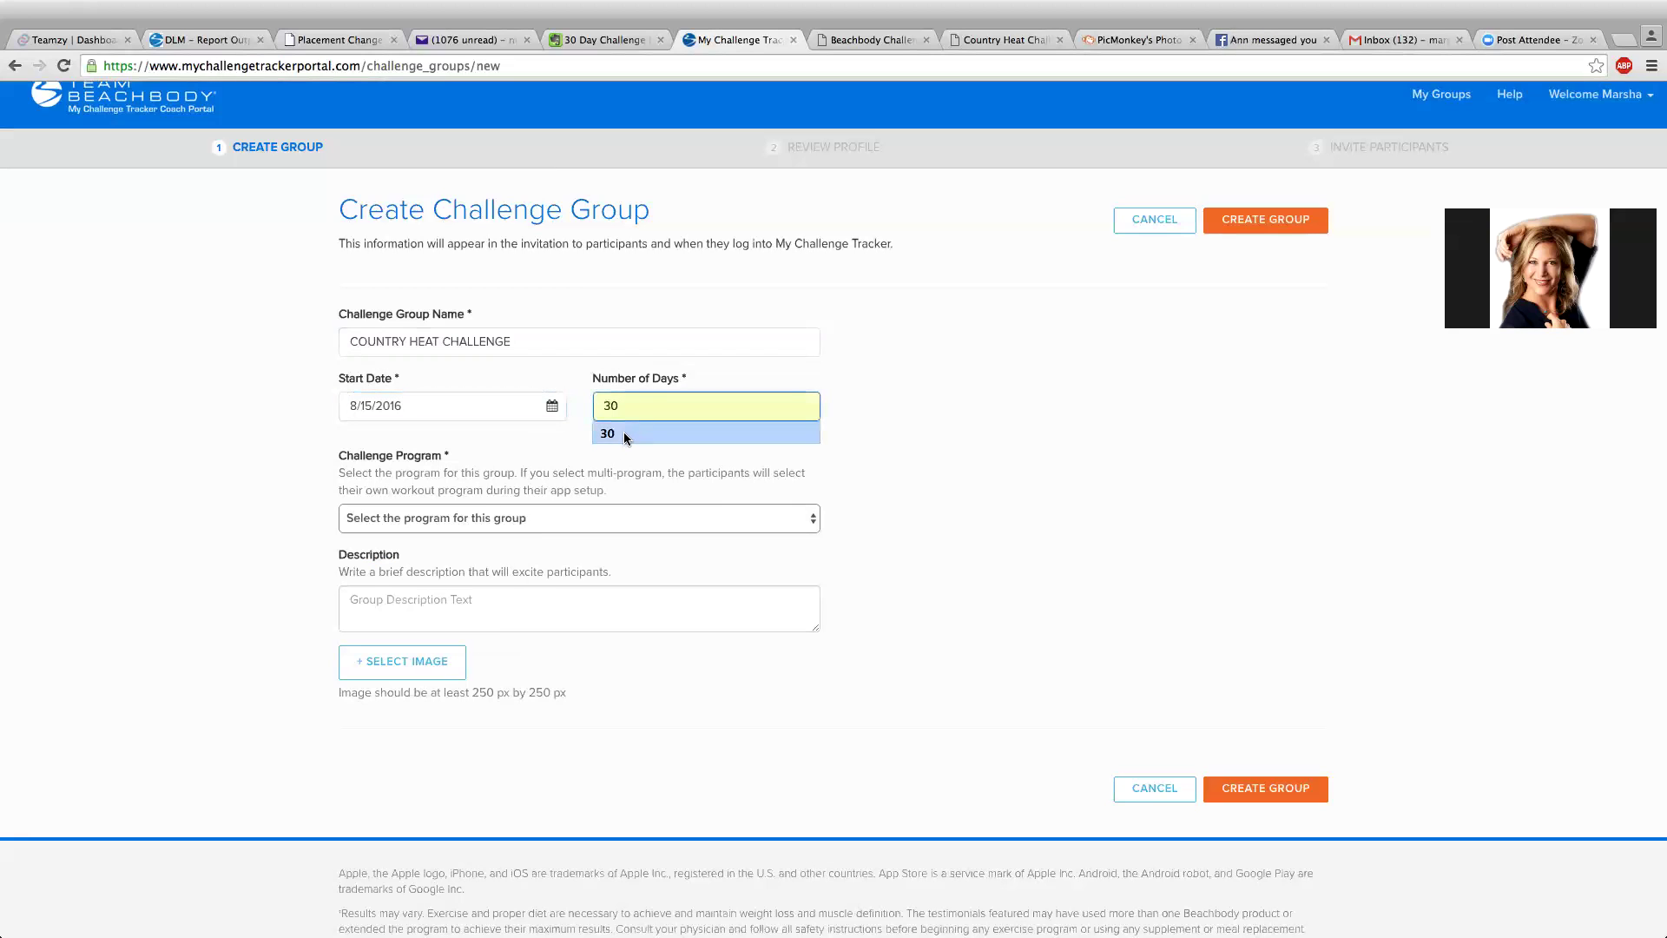
click(623, 433)
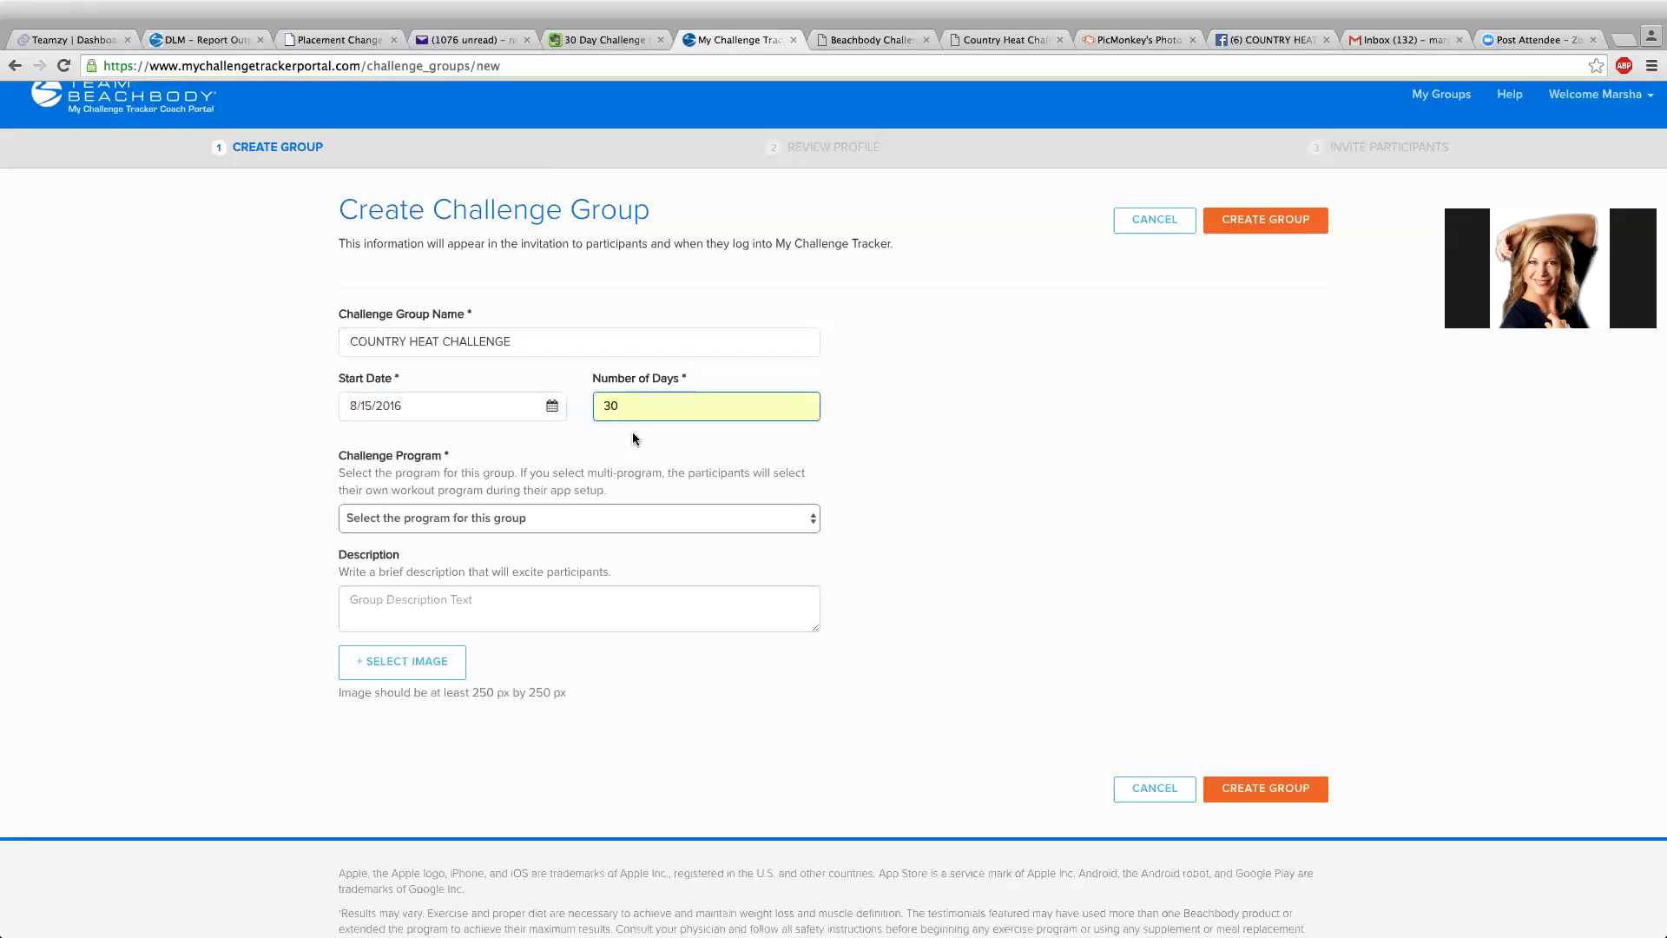
click(428, 520)
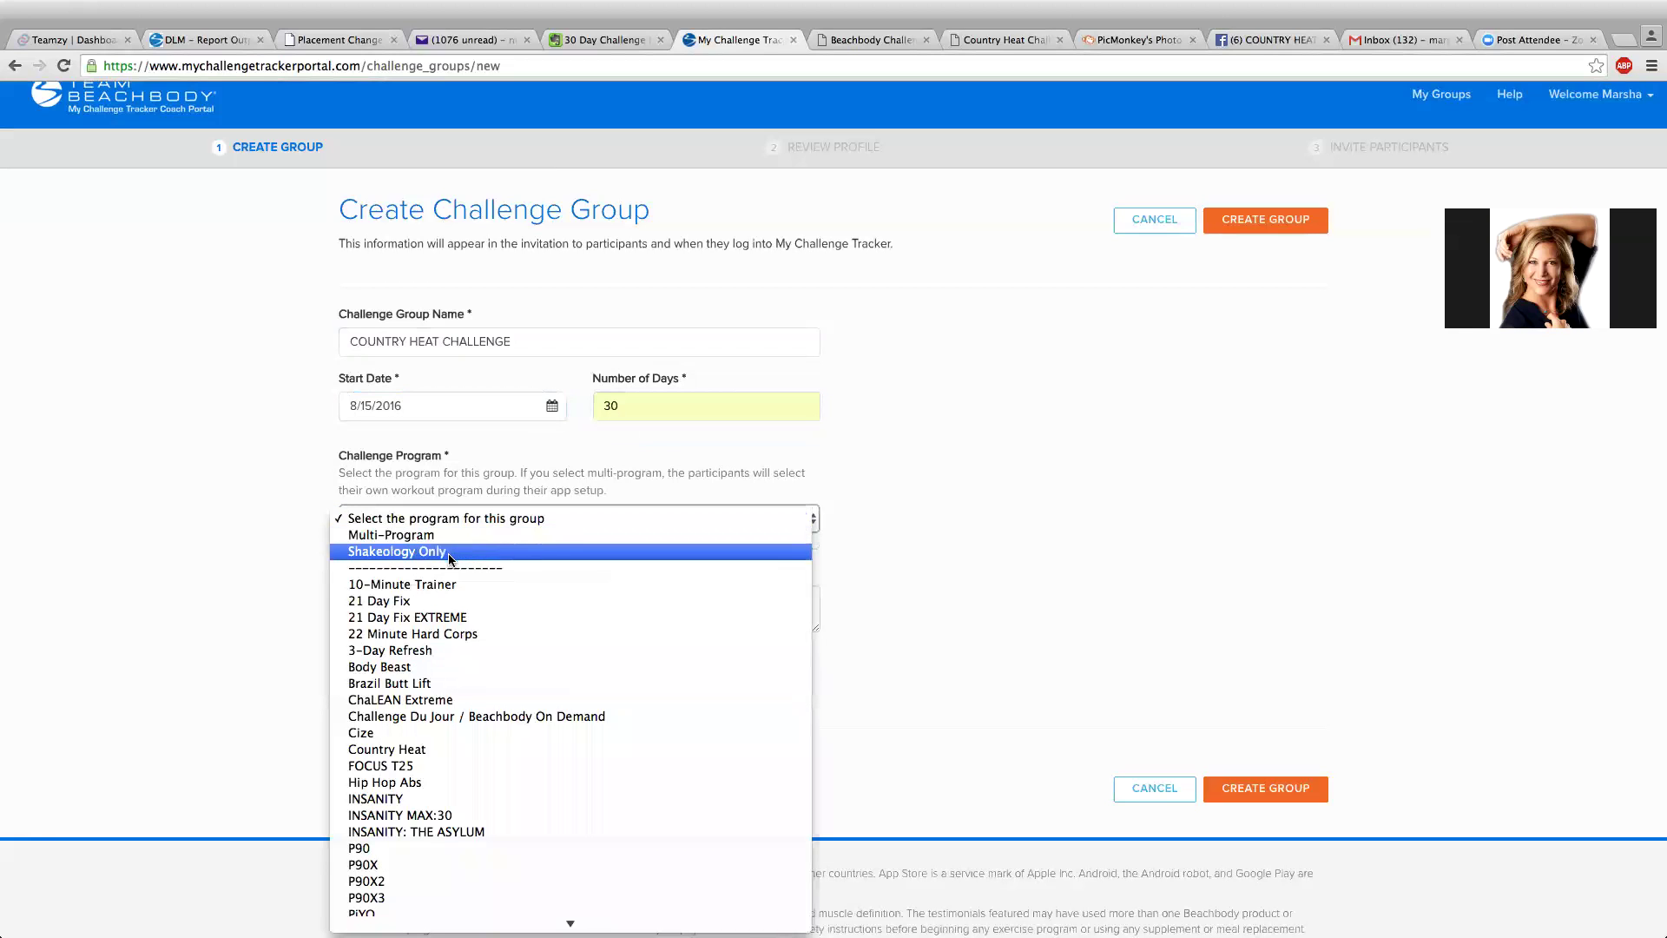
scroll(456, 580, down, 3)
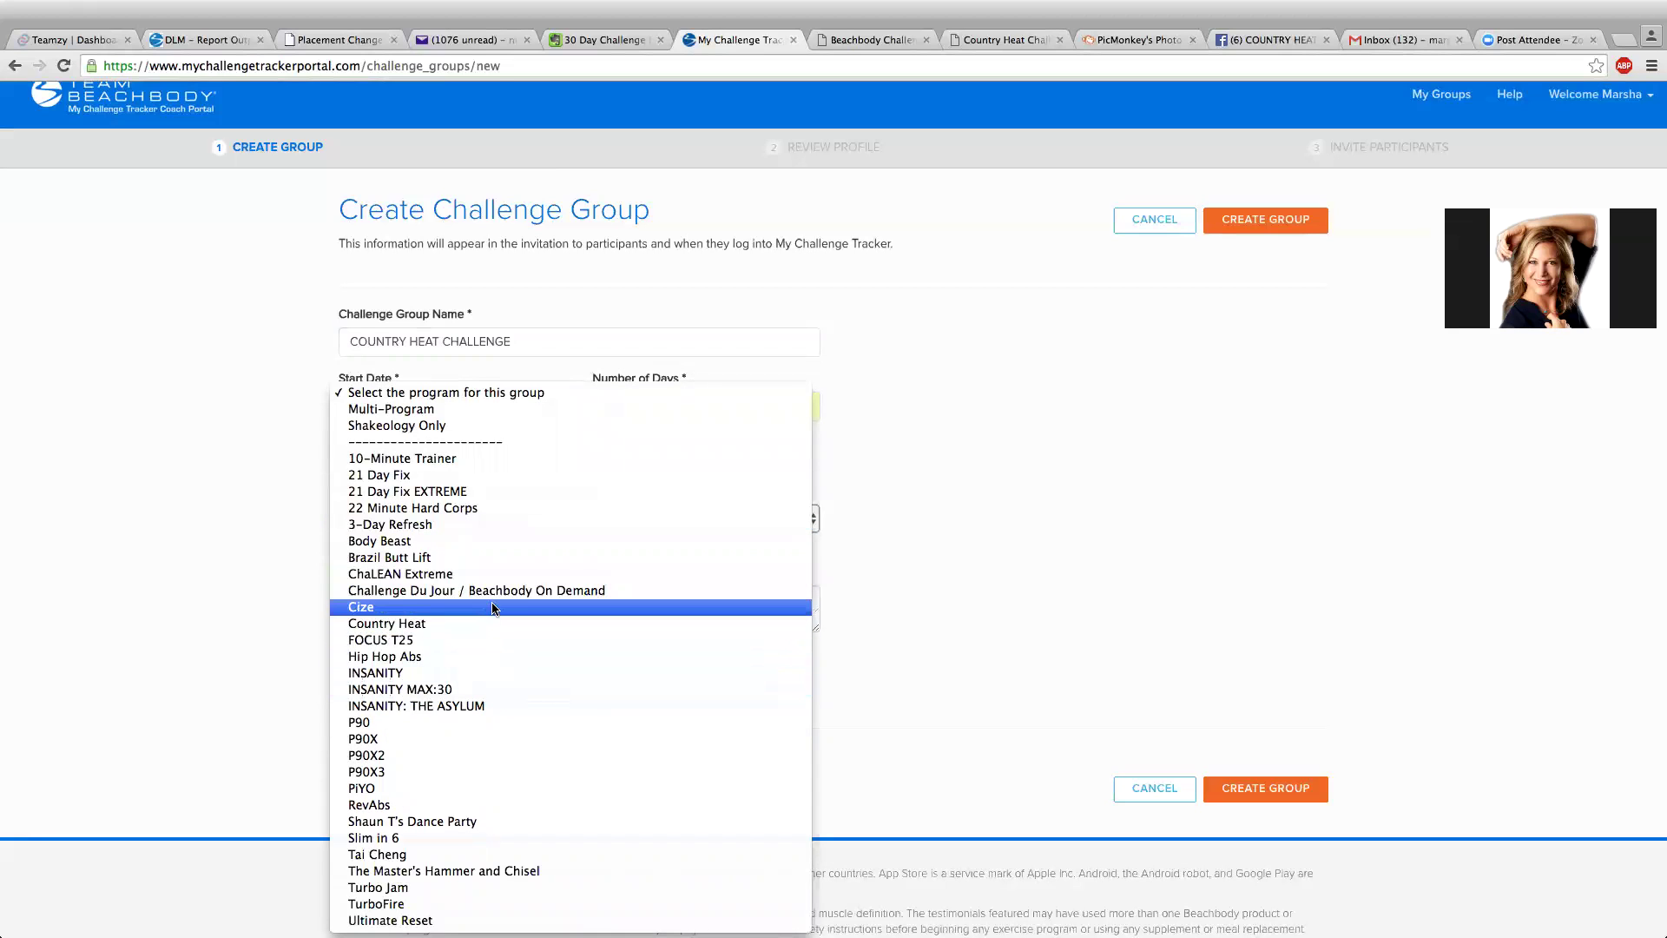
click(486, 624)
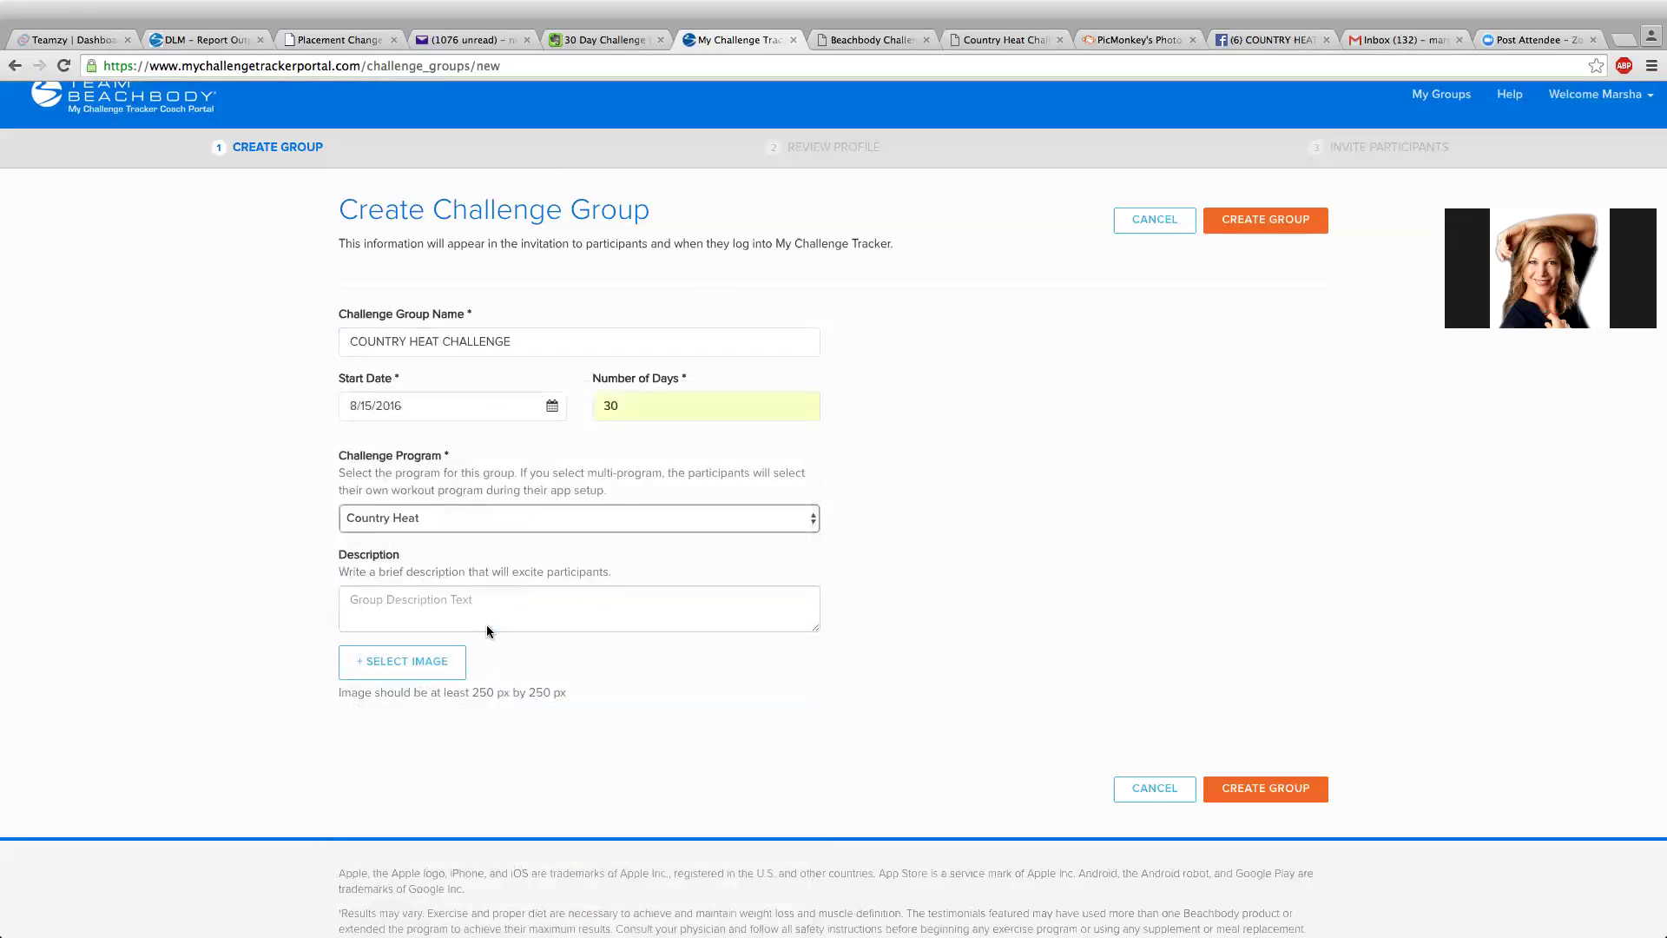
Type a welcome to the Fit4mation COUNTRY HEAT Challenge, describing the cardio program set to Country music.
click(393, 603)
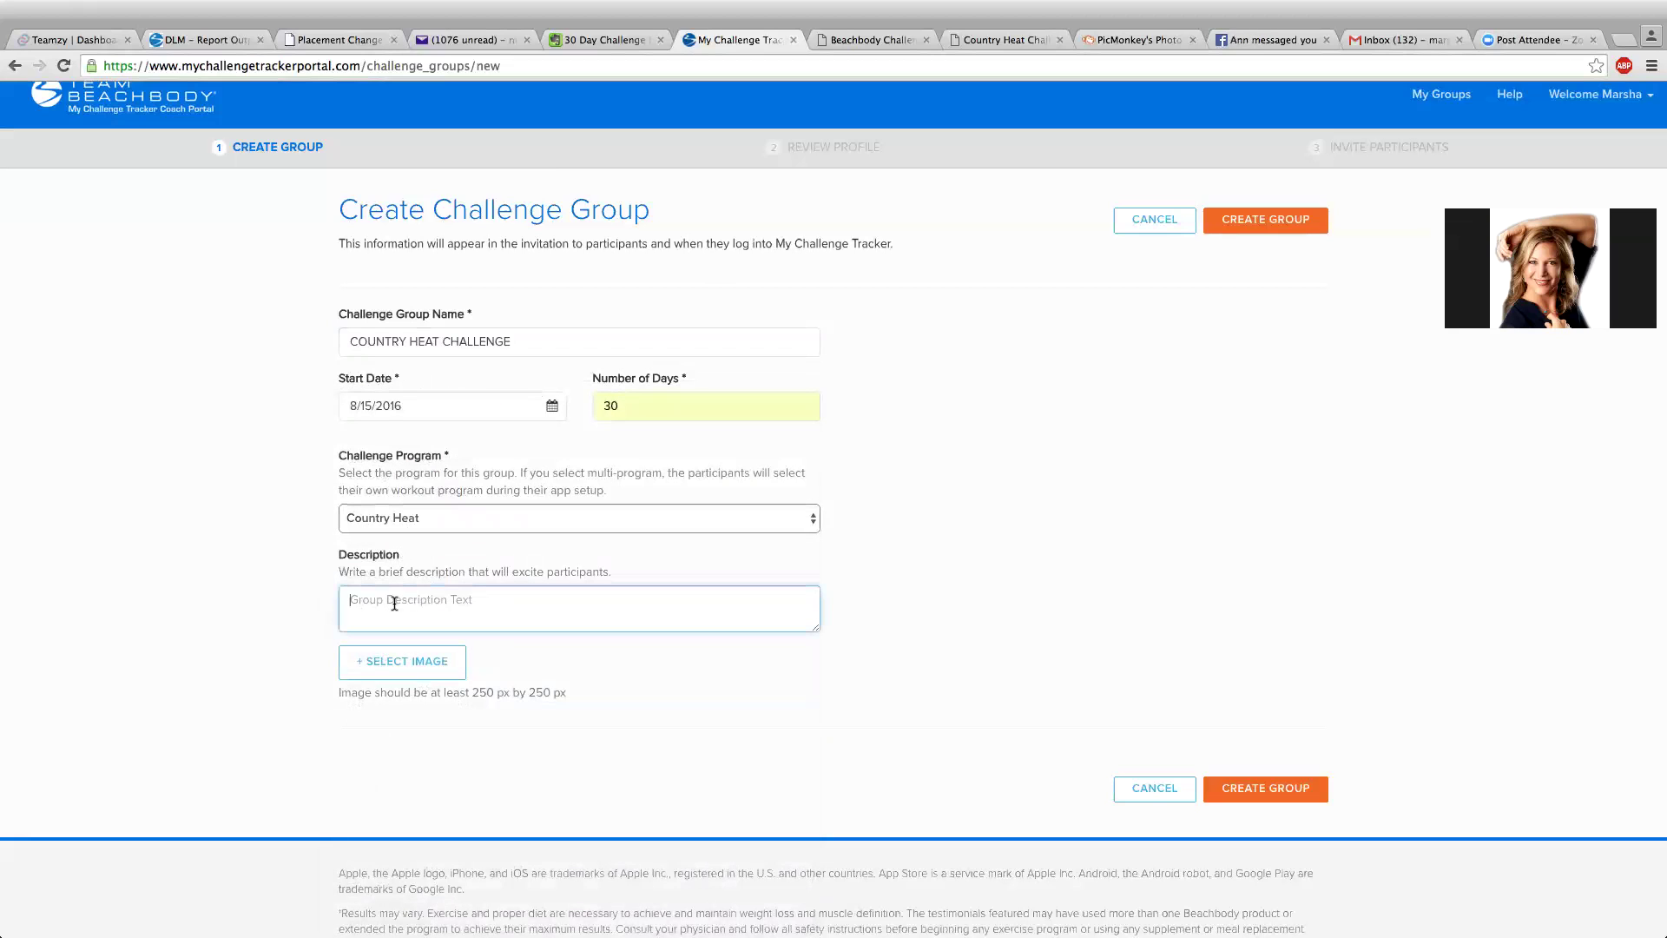
text(WEOL)
key(BackSpace)
key(BackSpace)
key(BackSpace)
text(elcome to our Fit4mation COUNTRY HEAT)
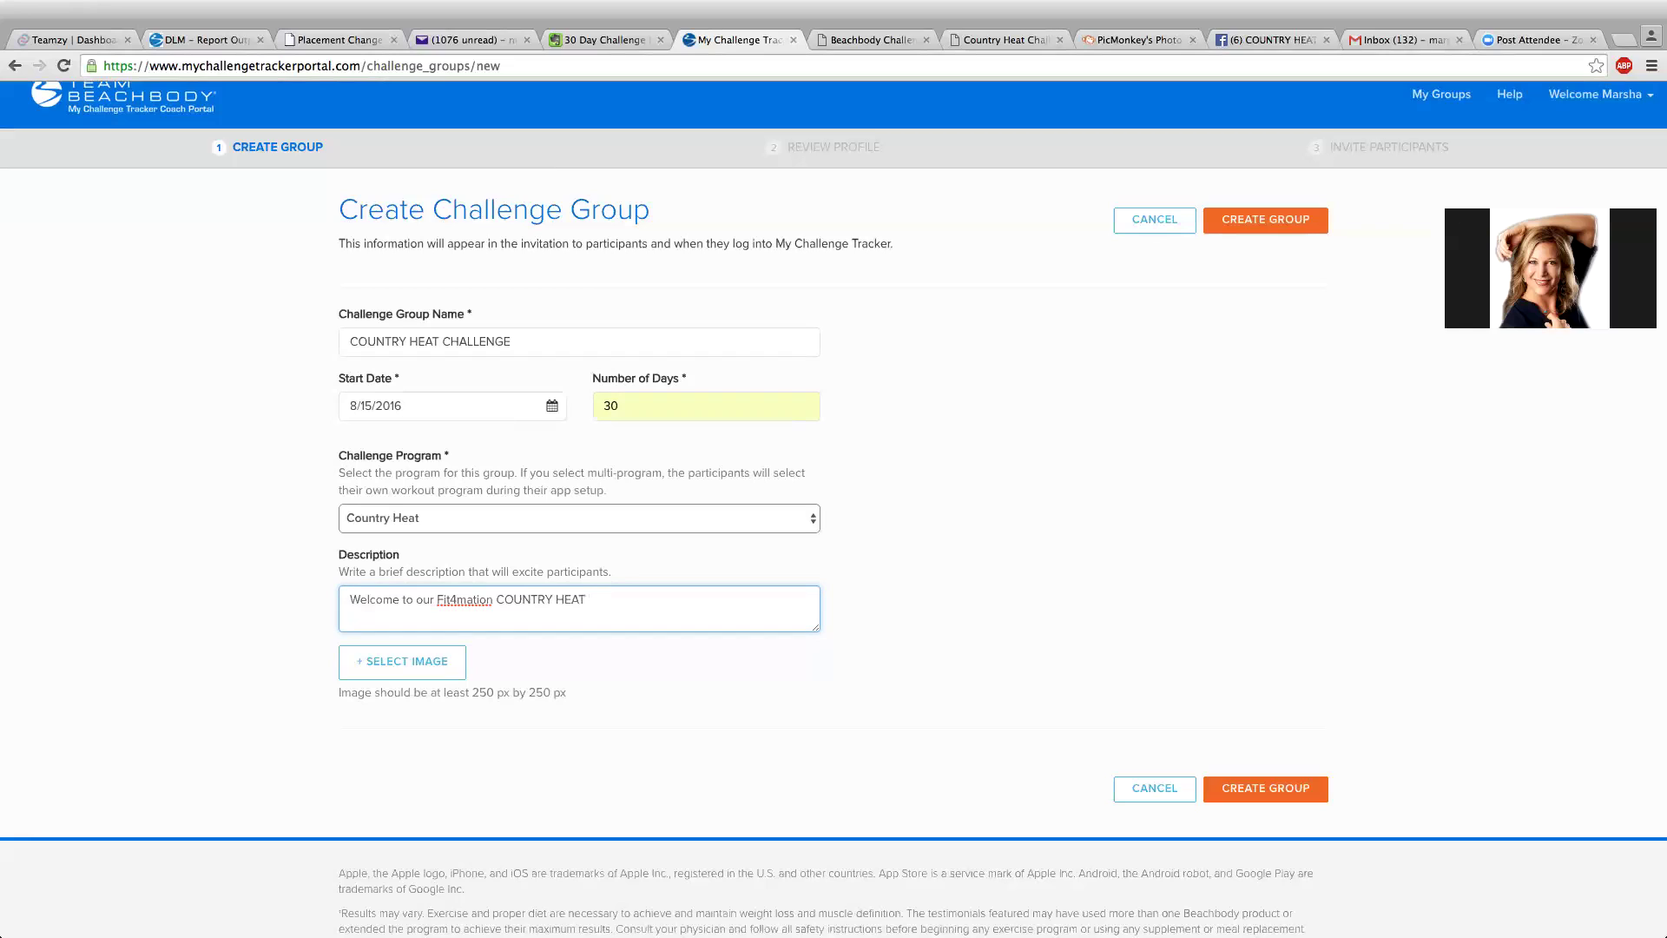
text( Challenge!!! We will be using this )
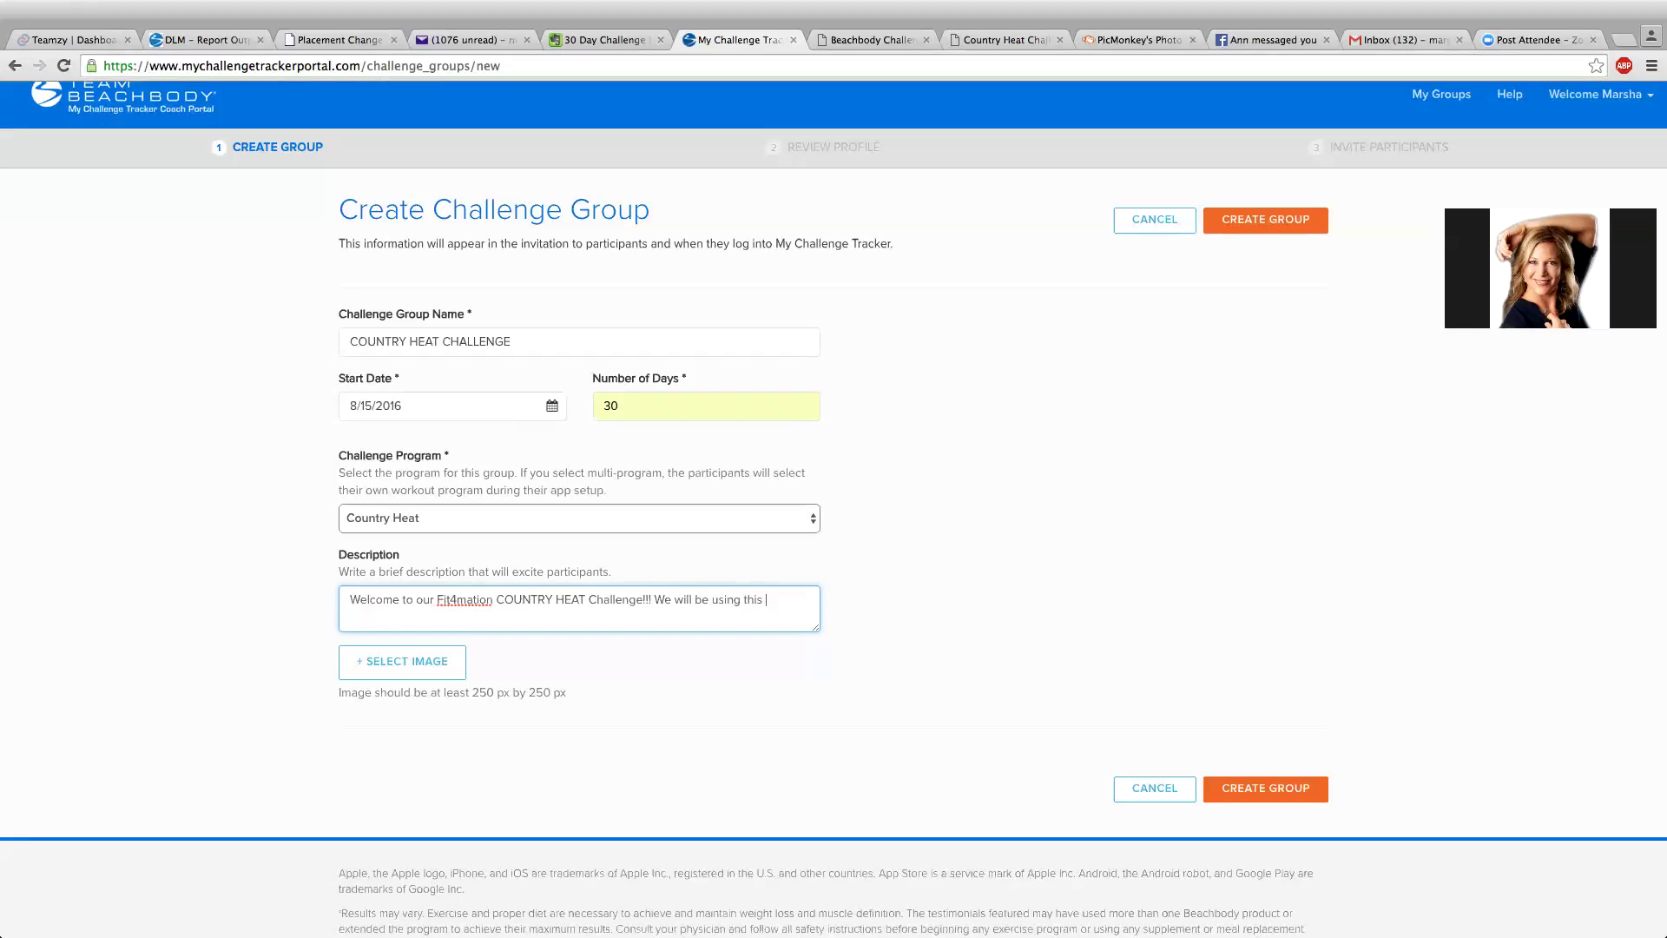
text(cardio-based)
text(workout progr)
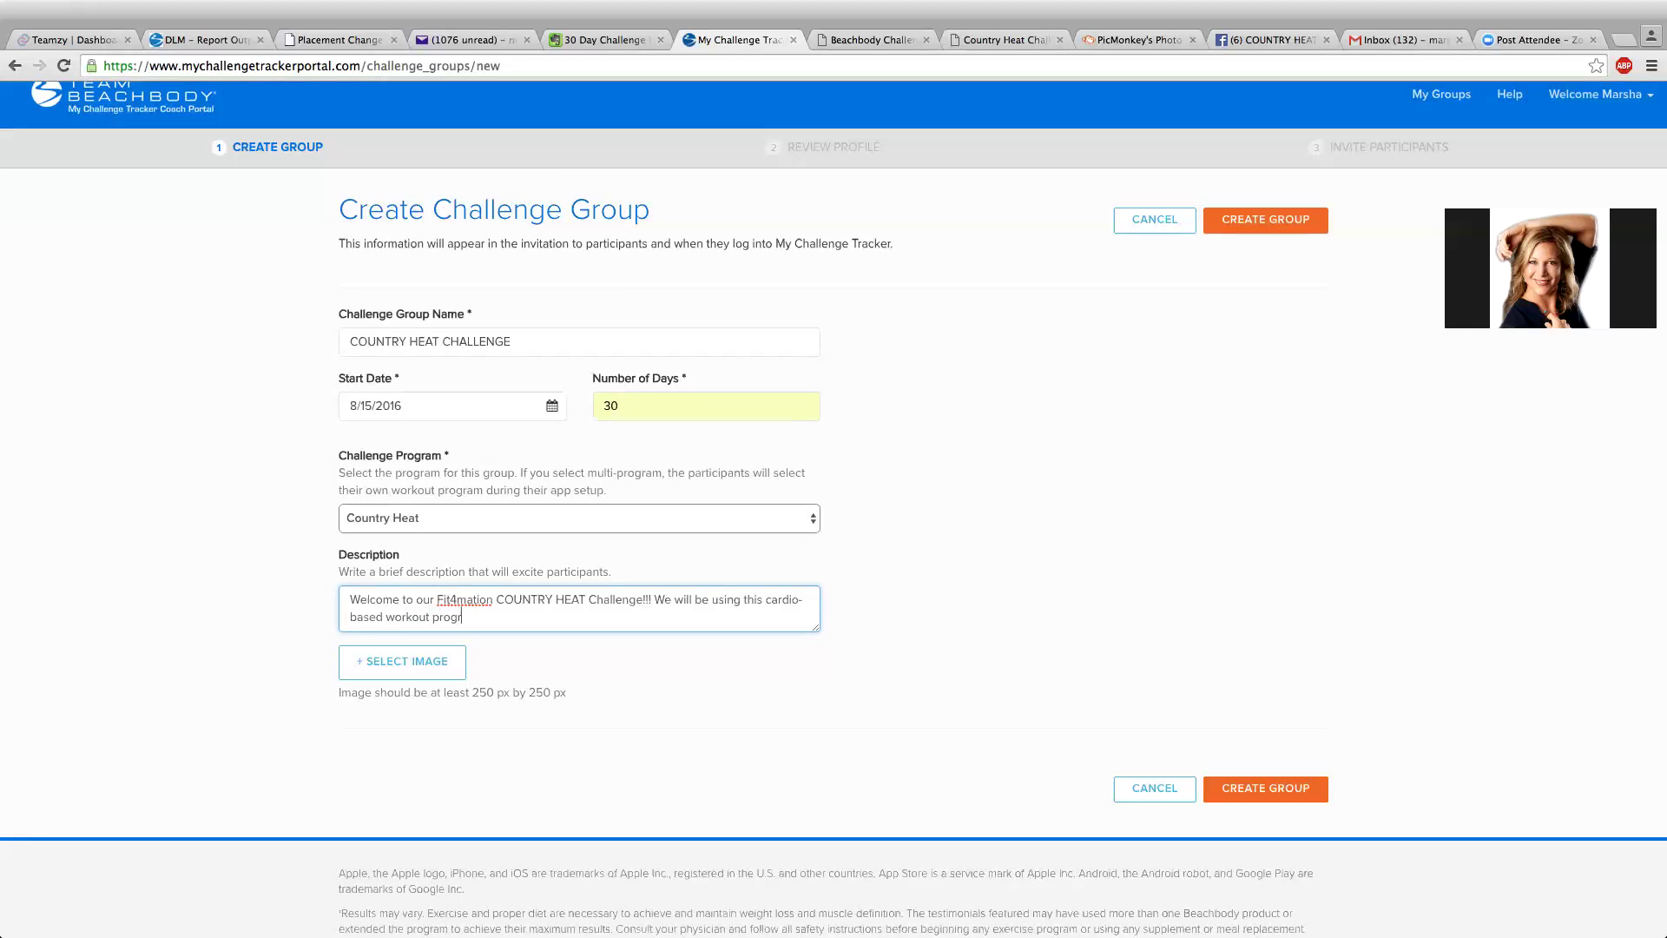
text(am set to contemporary Country music)
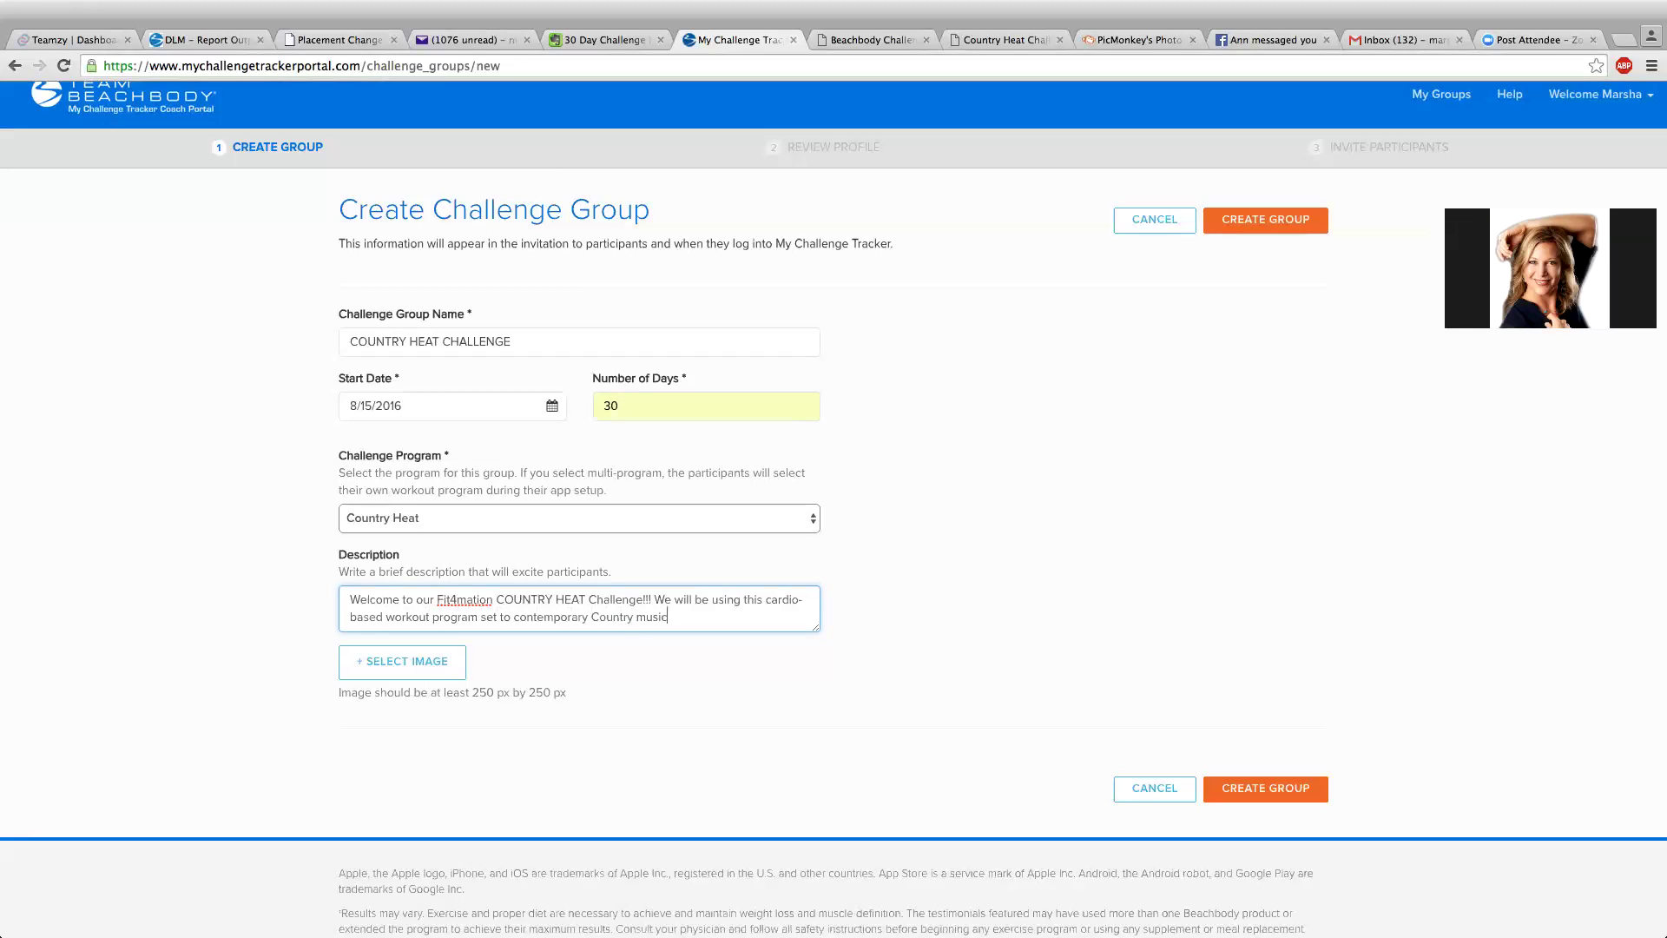
text( by Autumn Calabrese)
Insert 'Super Trainer' before the trainer's name and append an excited closing sentence about seeing results.
click(687, 617)
text(Super Trainer)
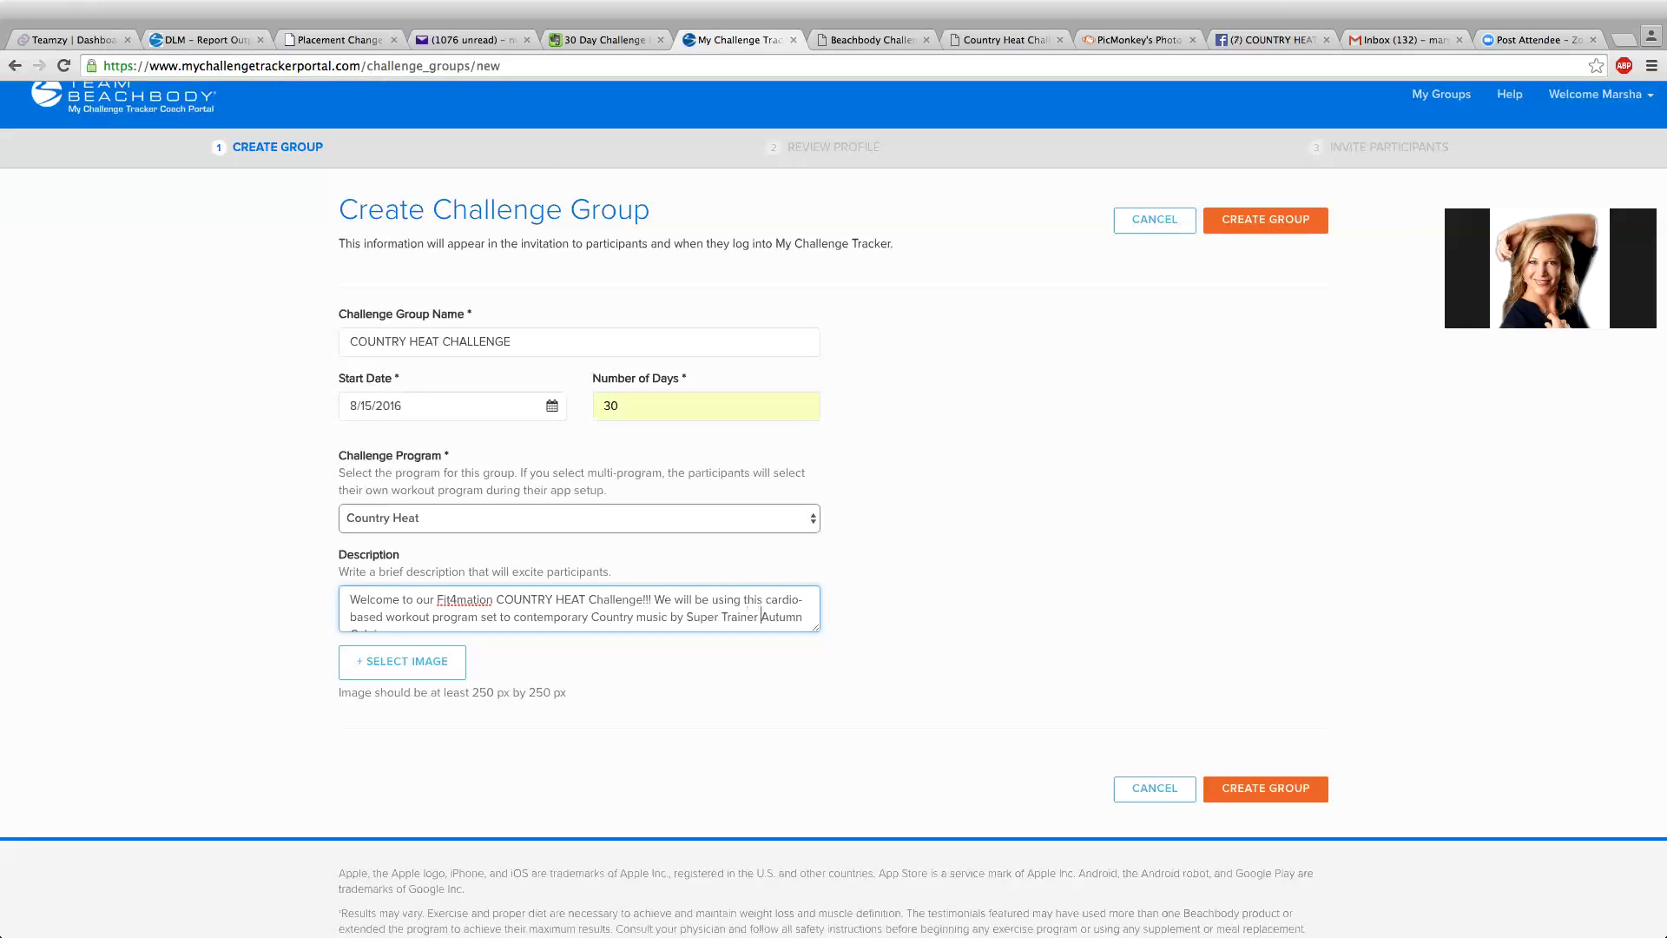
scroll(592, 618, down, 2)
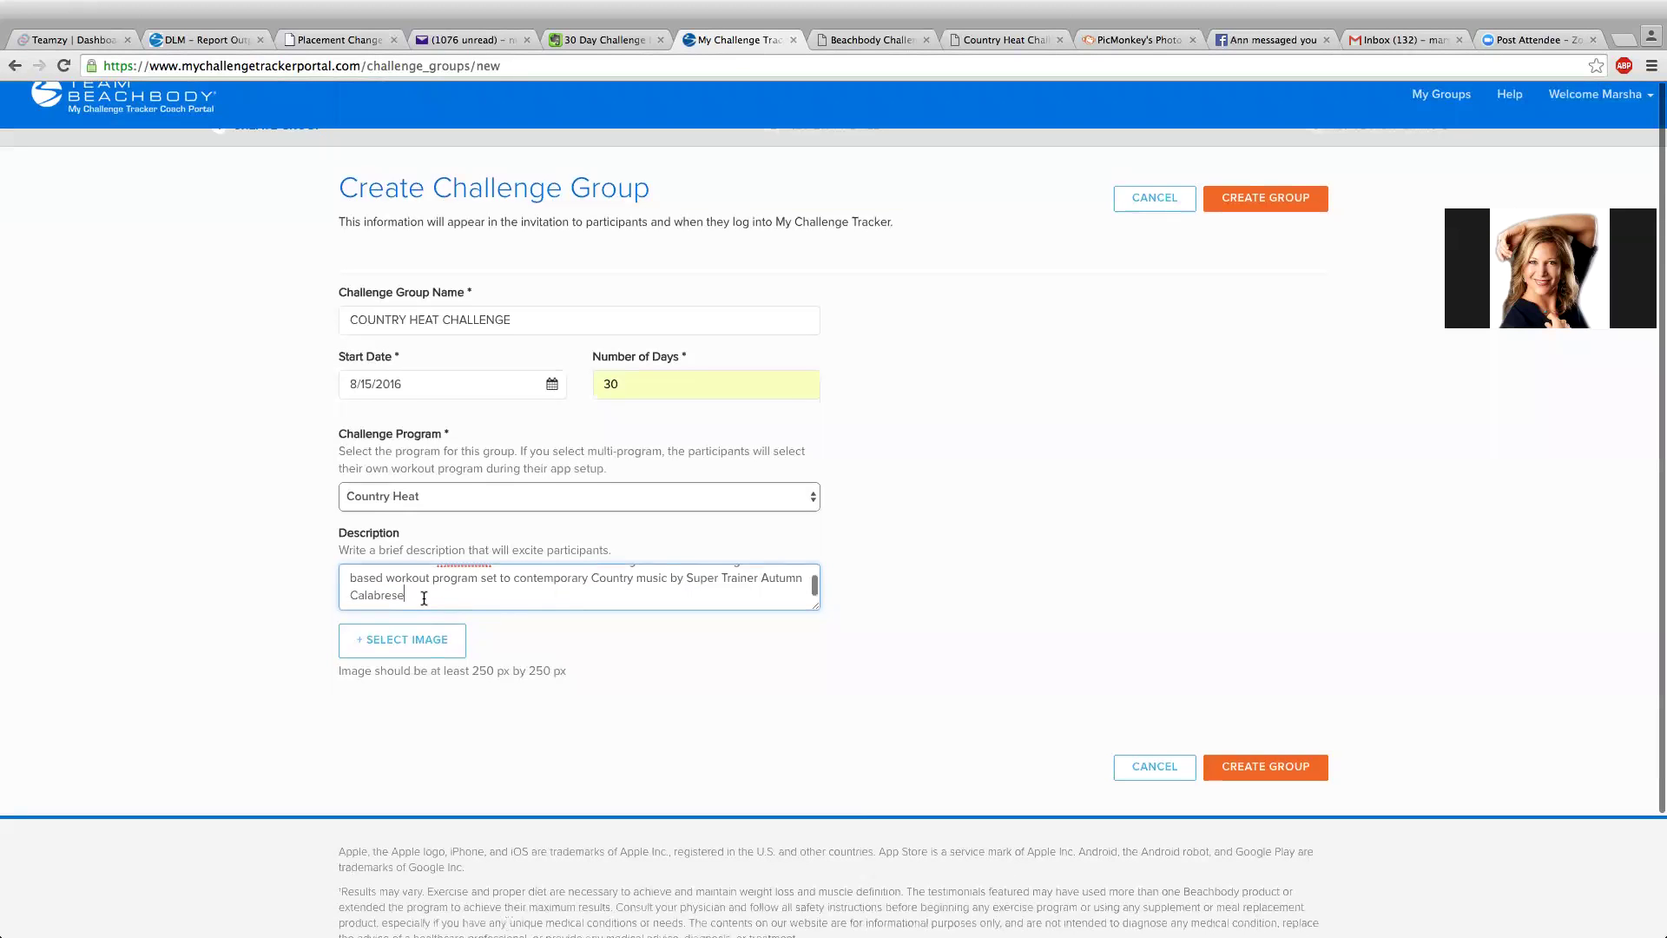
click(423, 598)
text(!! I')
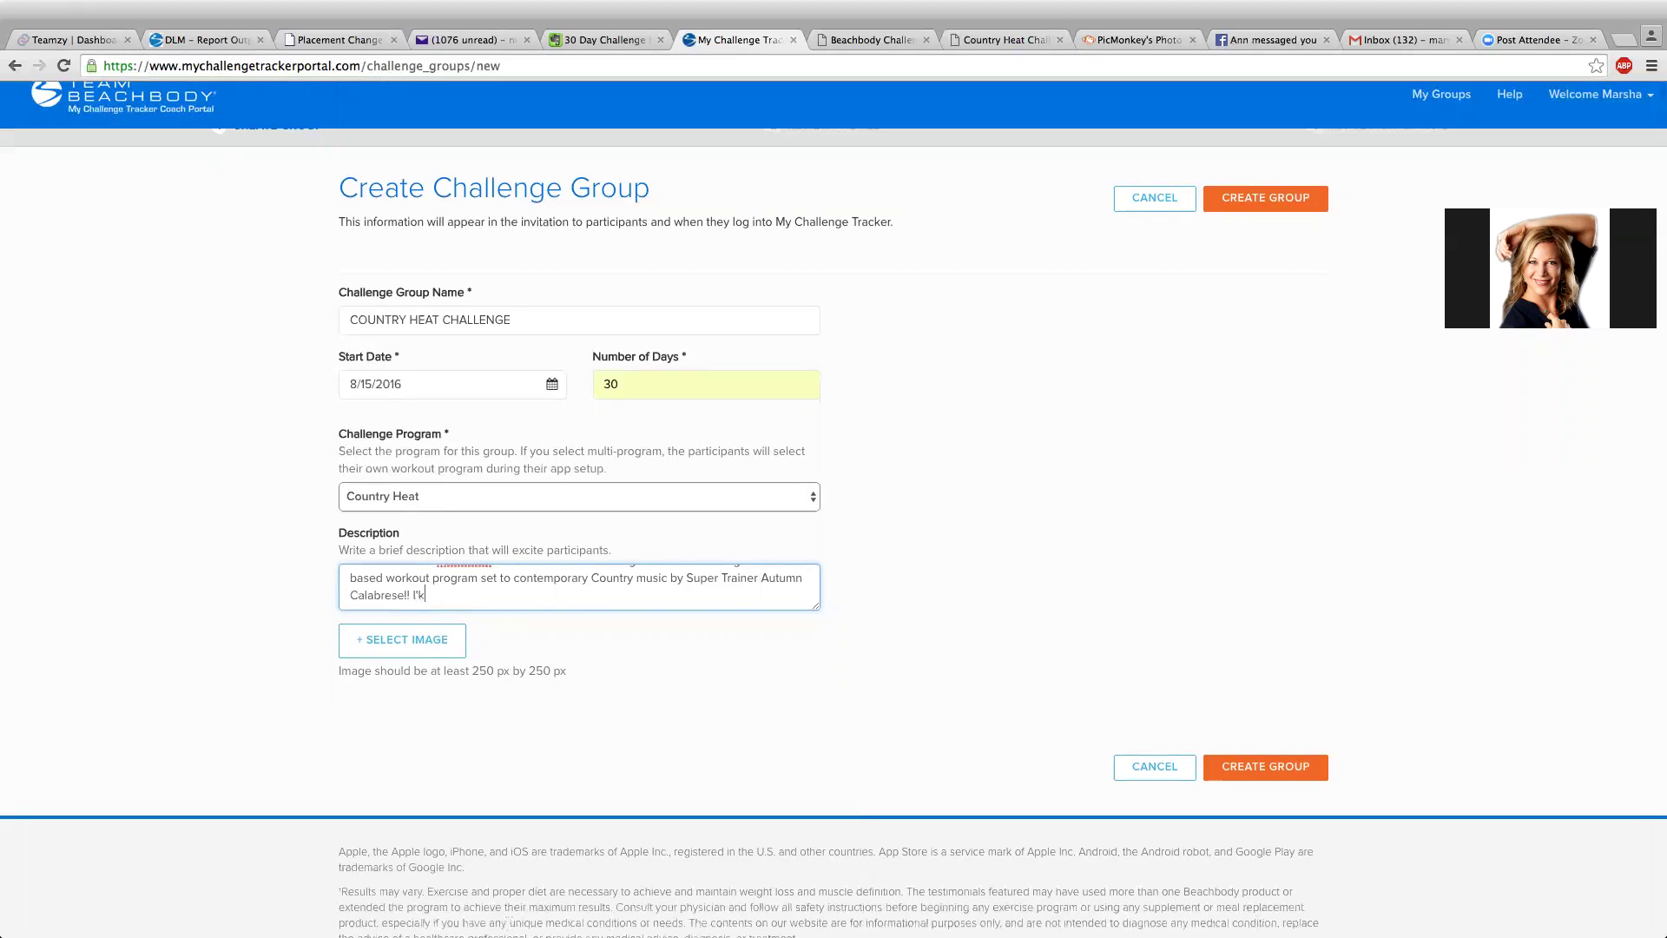
text(m so excited to do this with you and cannot wait to see)
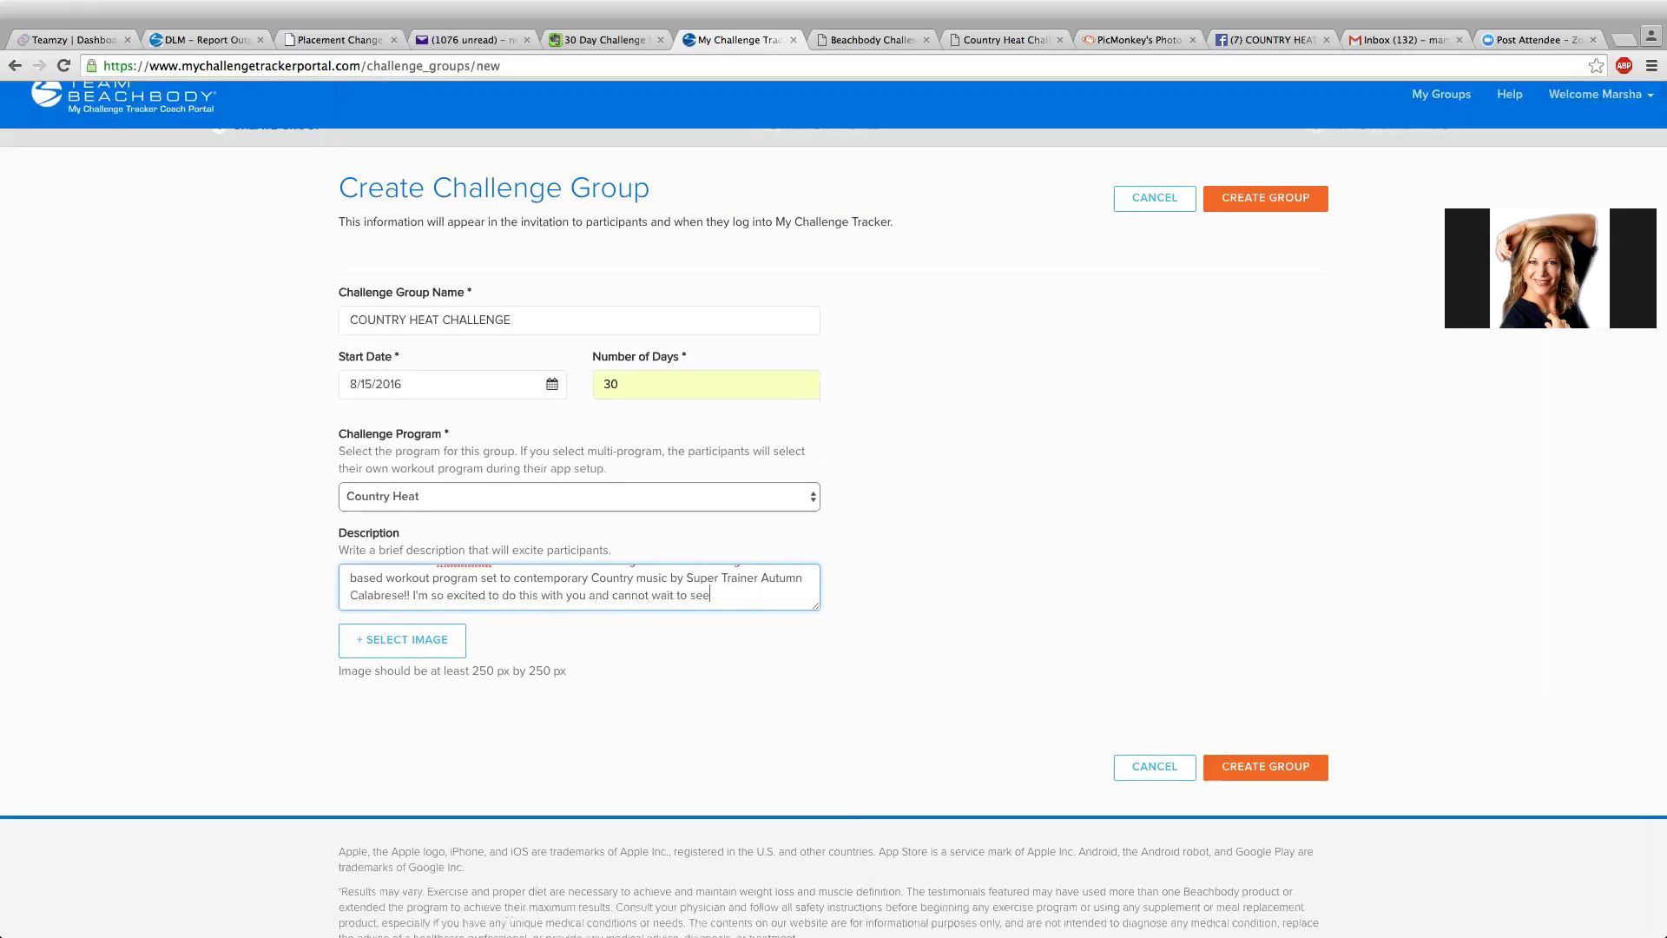
text( our results!!!)
Choose country heat1.jpg from the Desktop as the group's image.
click(426, 641)
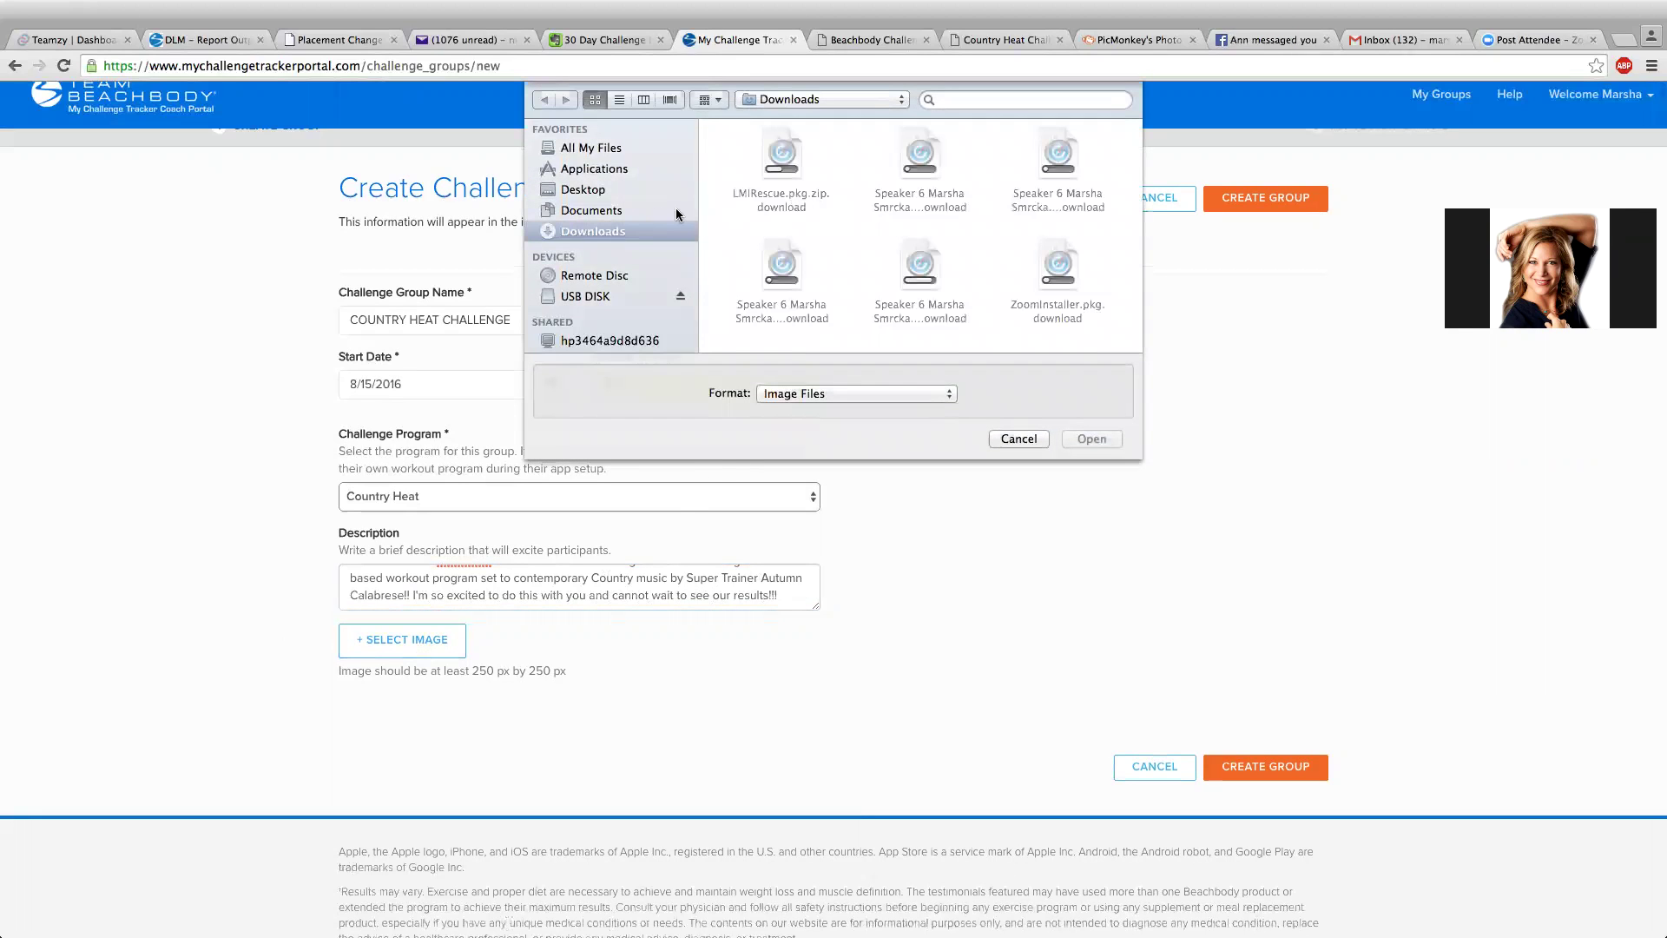
click(586, 191)
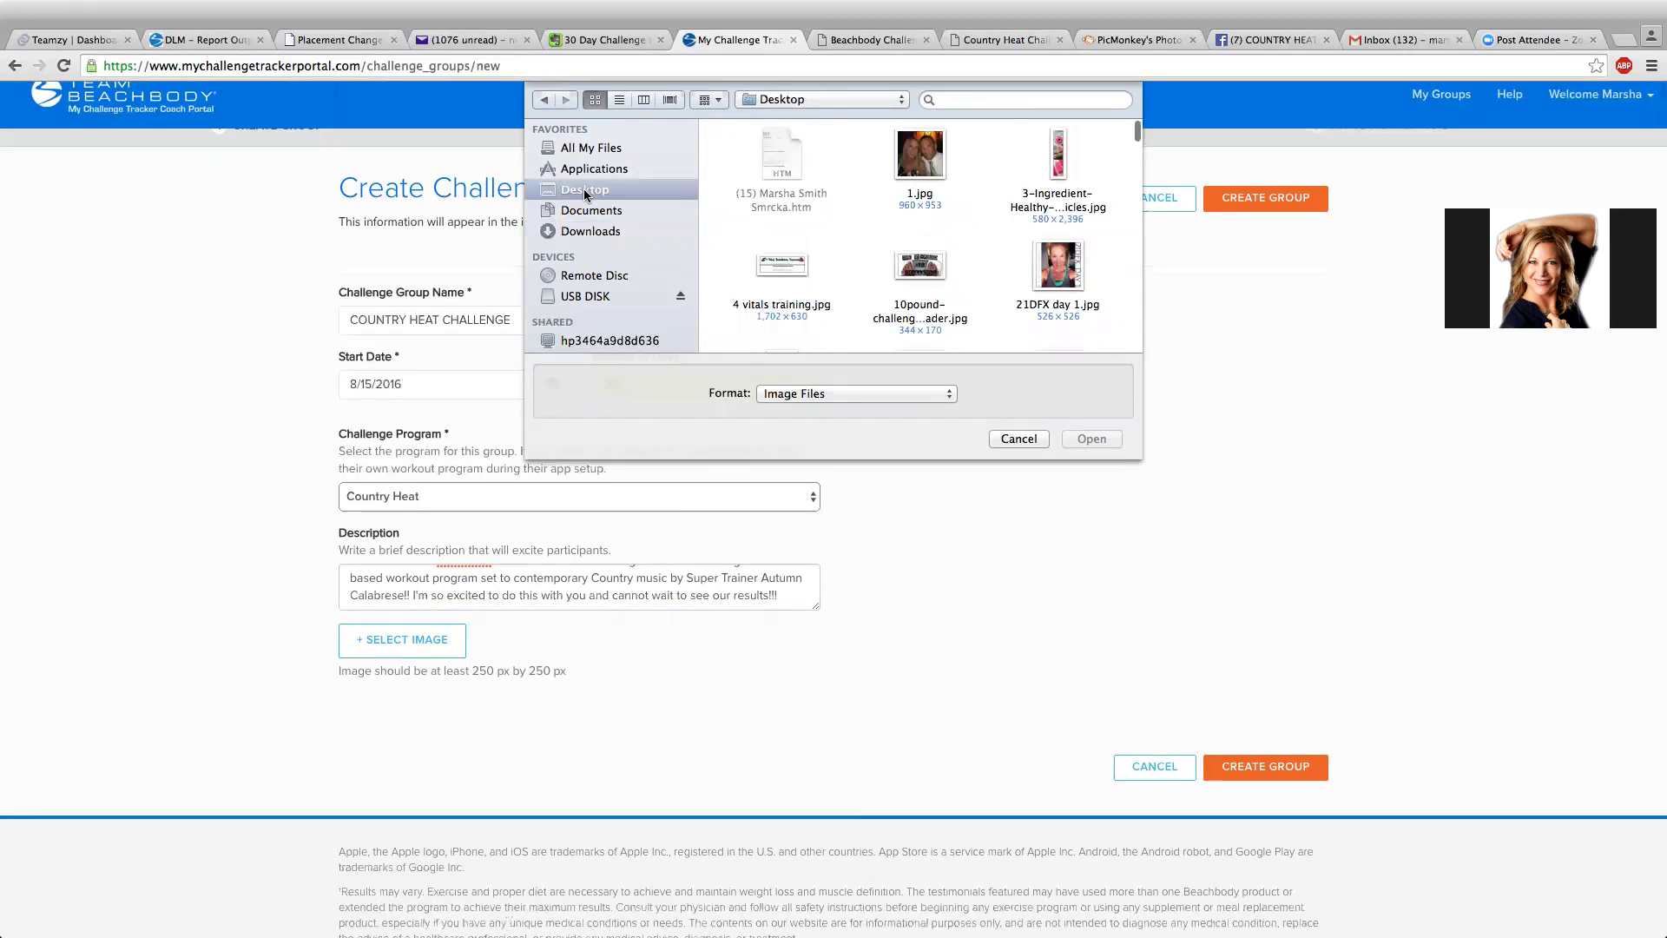
scroll(959, 264, down, 10)
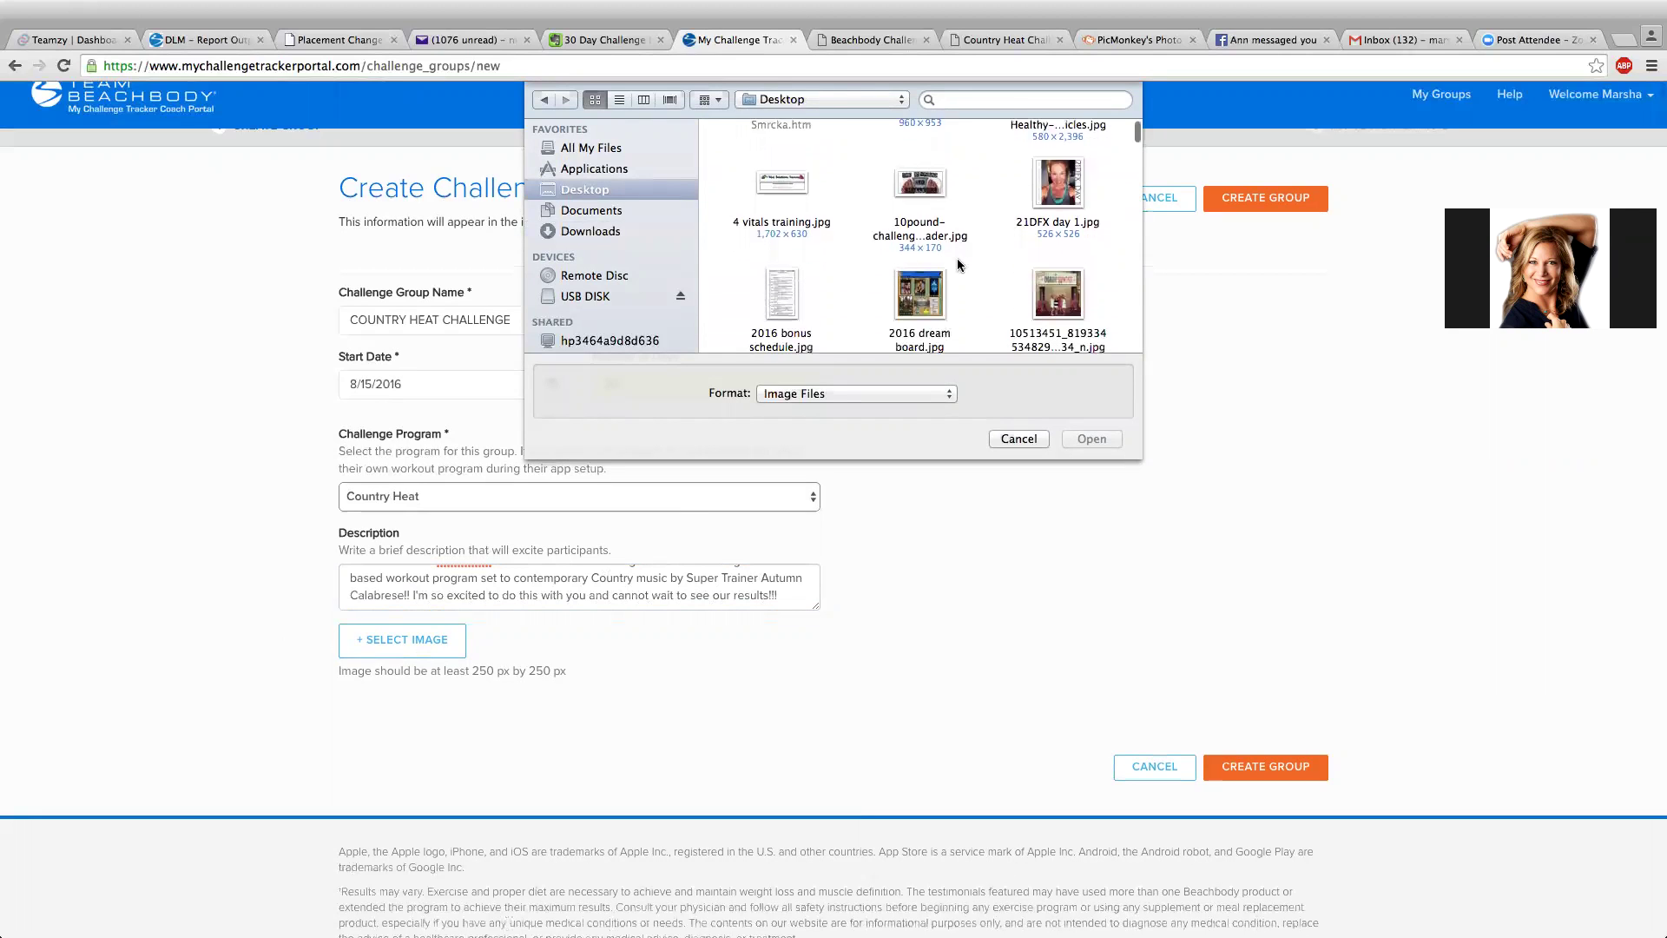
scroll(959, 264, down, 10)
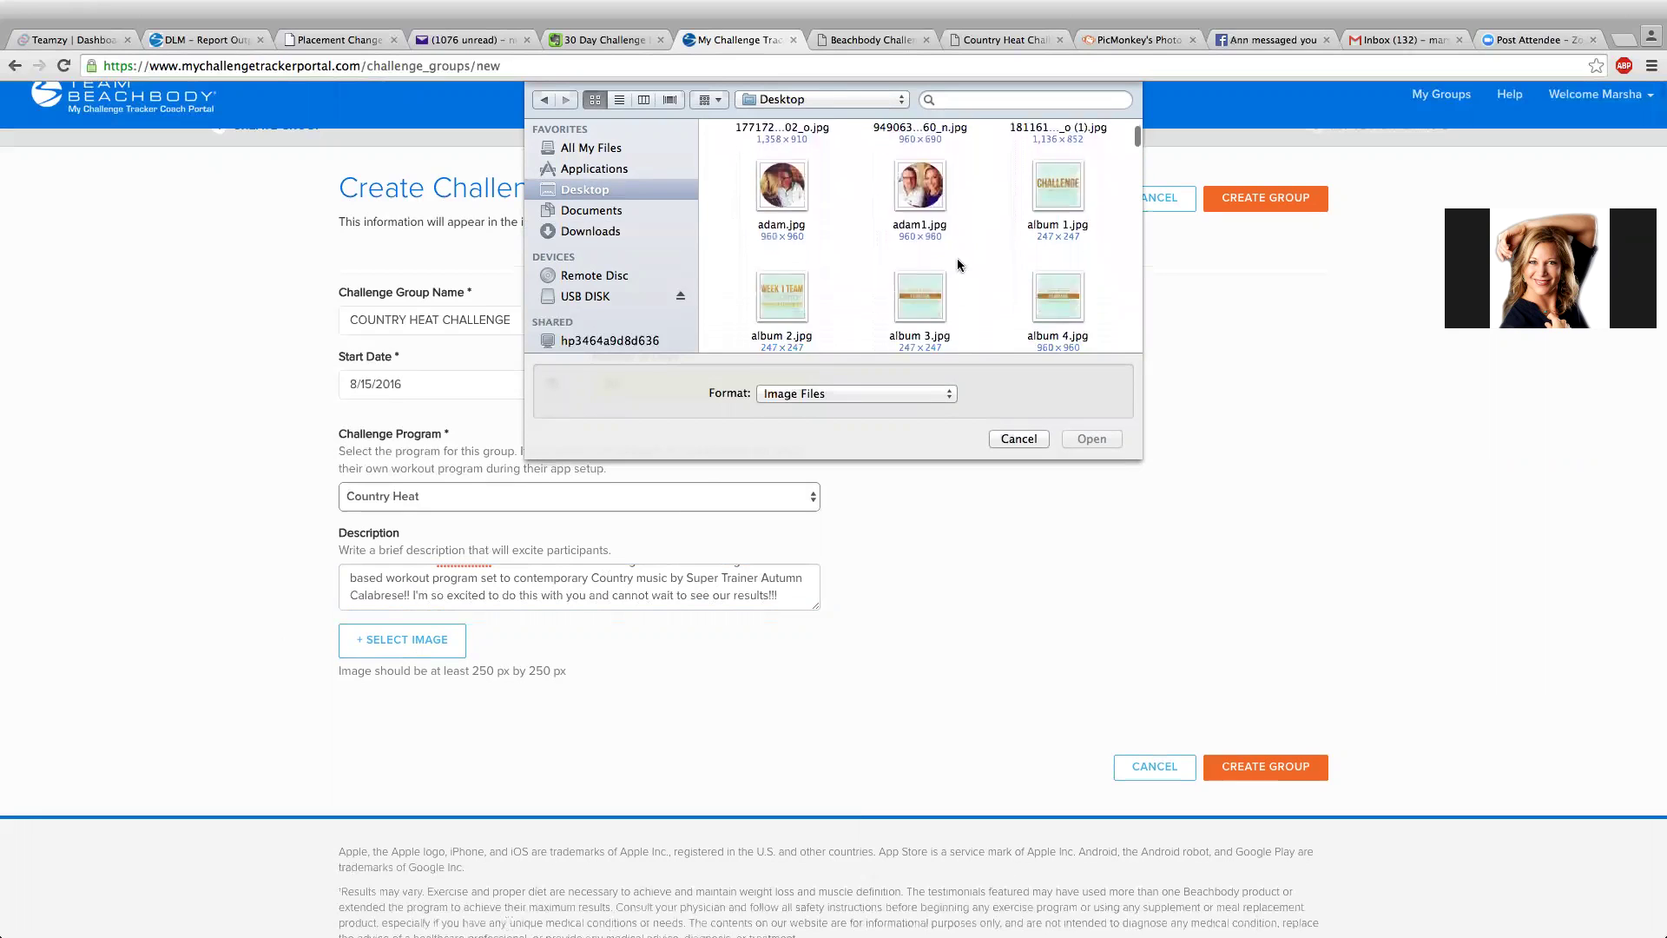
scroll(959, 264, down, 5)
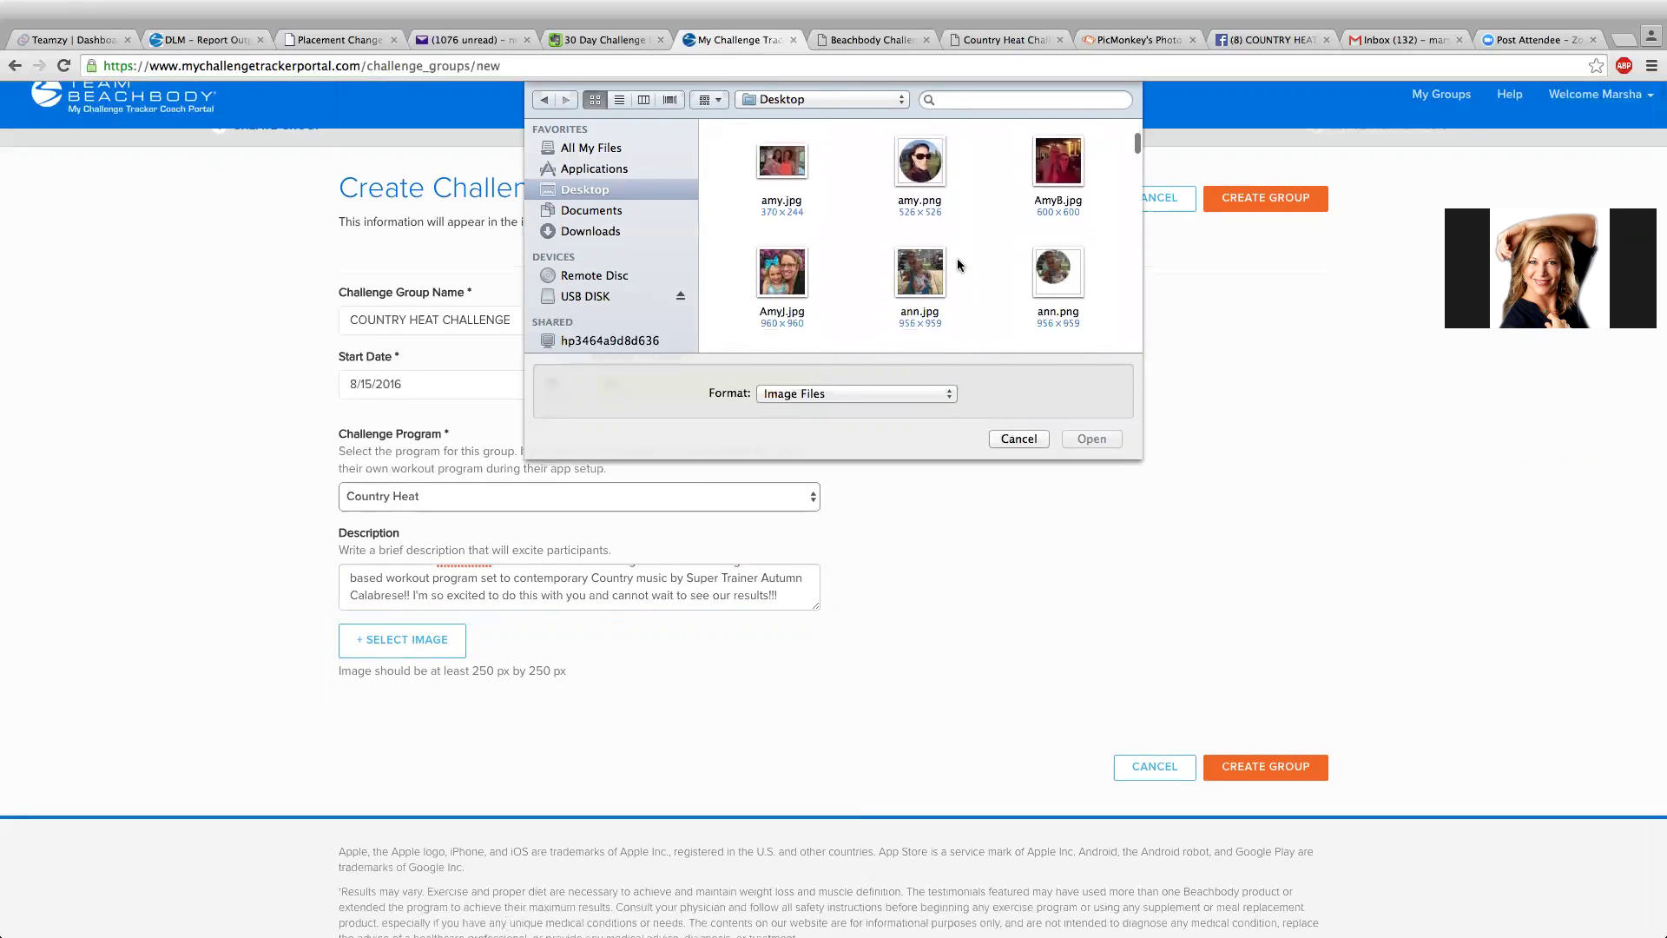
scroll(959, 264, down, 3)
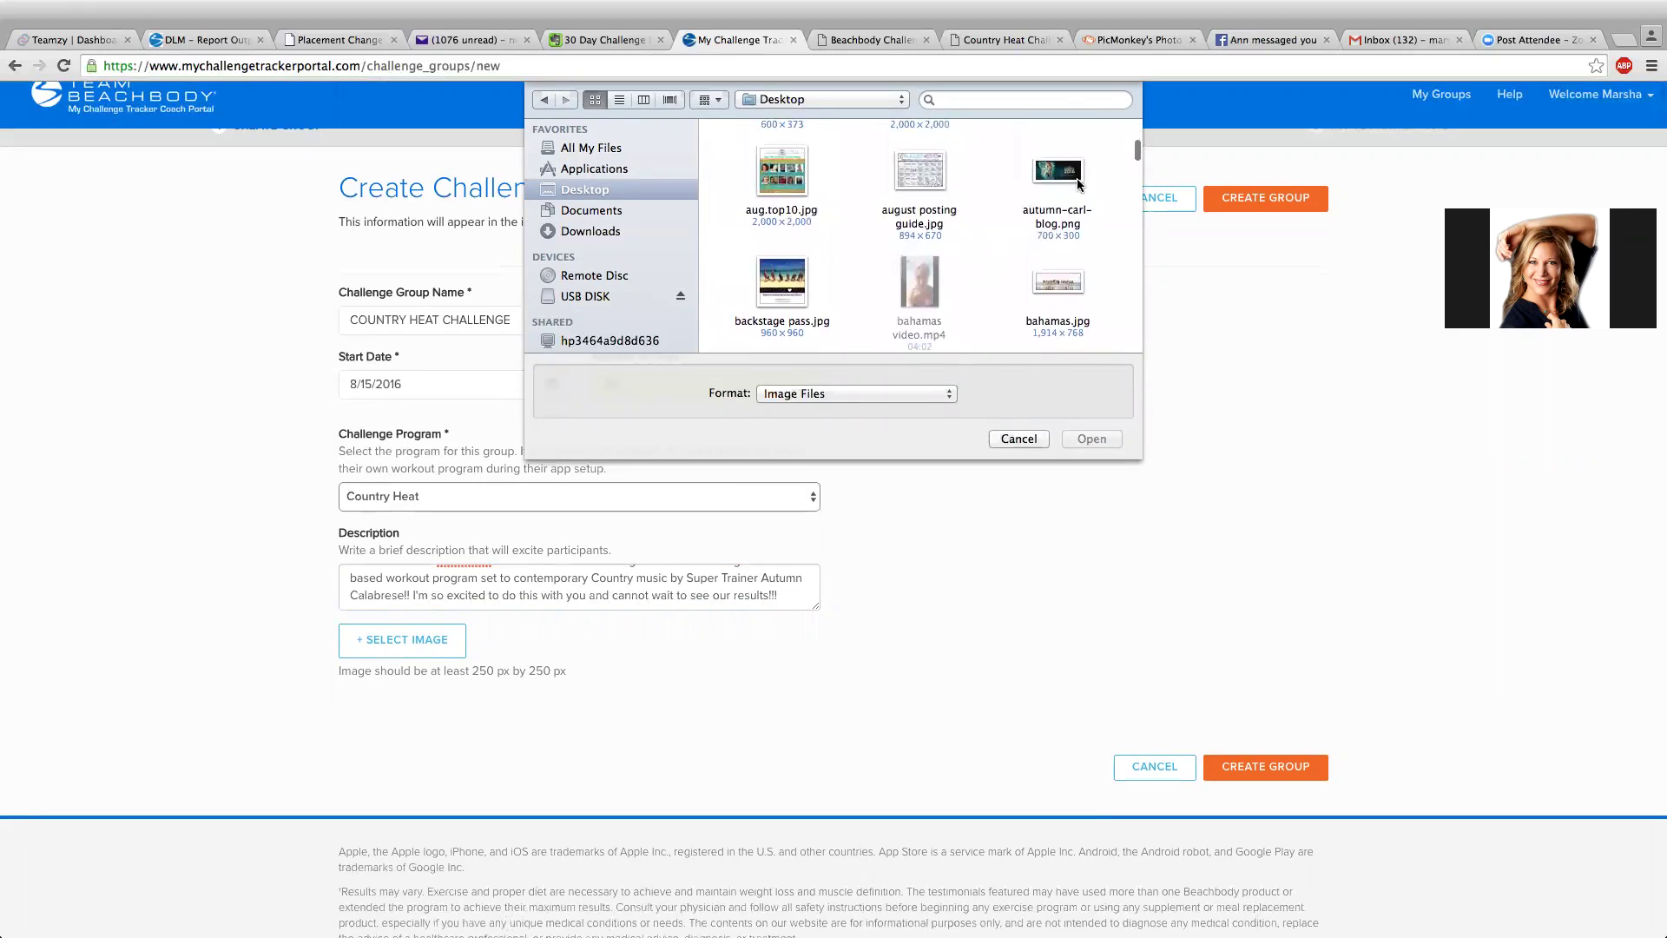
scroll(1067, 180, down, 5)
scroll(1067, 180, down, 5)
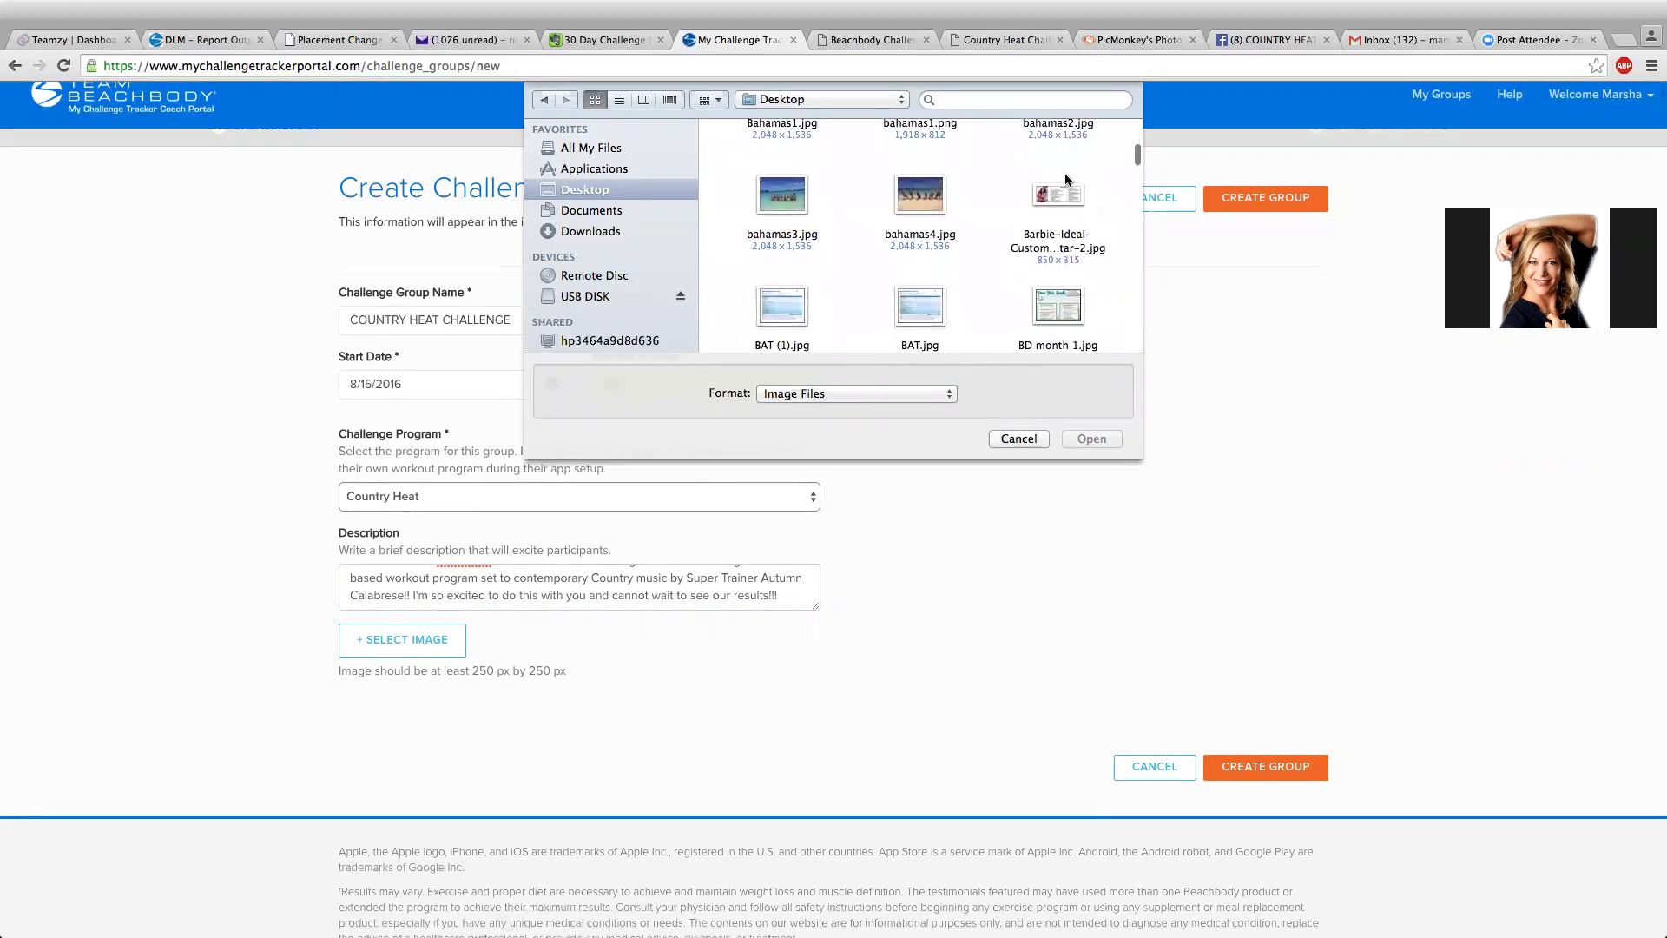
scroll(1068, 179, down, 5)
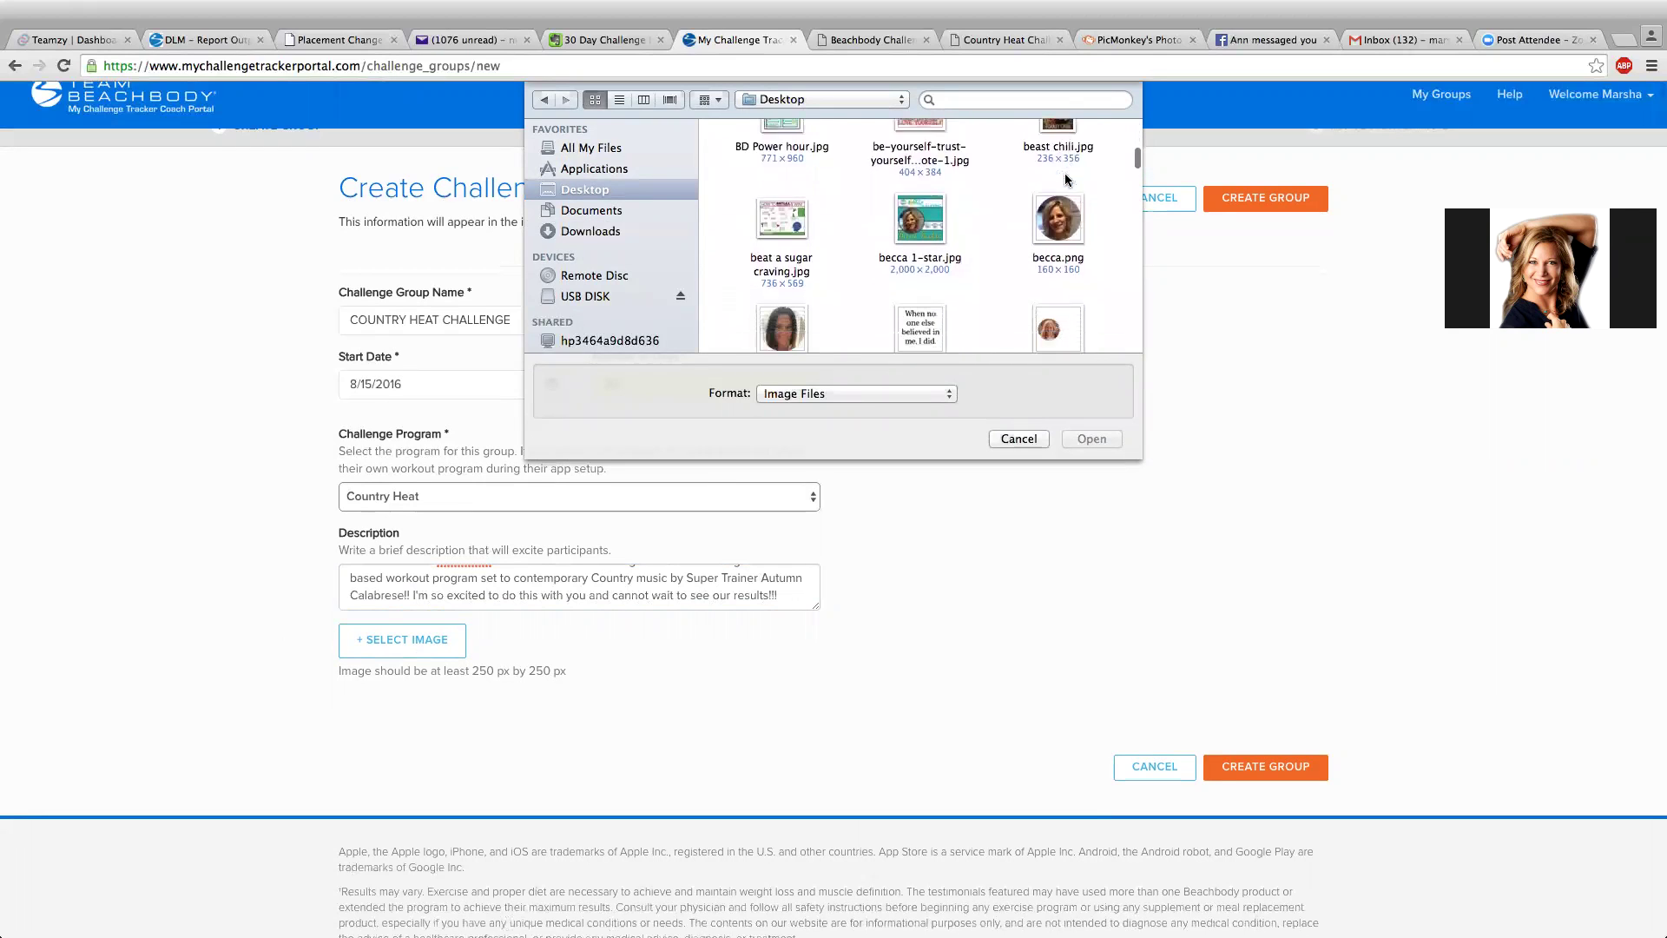
scroll(1068, 179, down, 5)
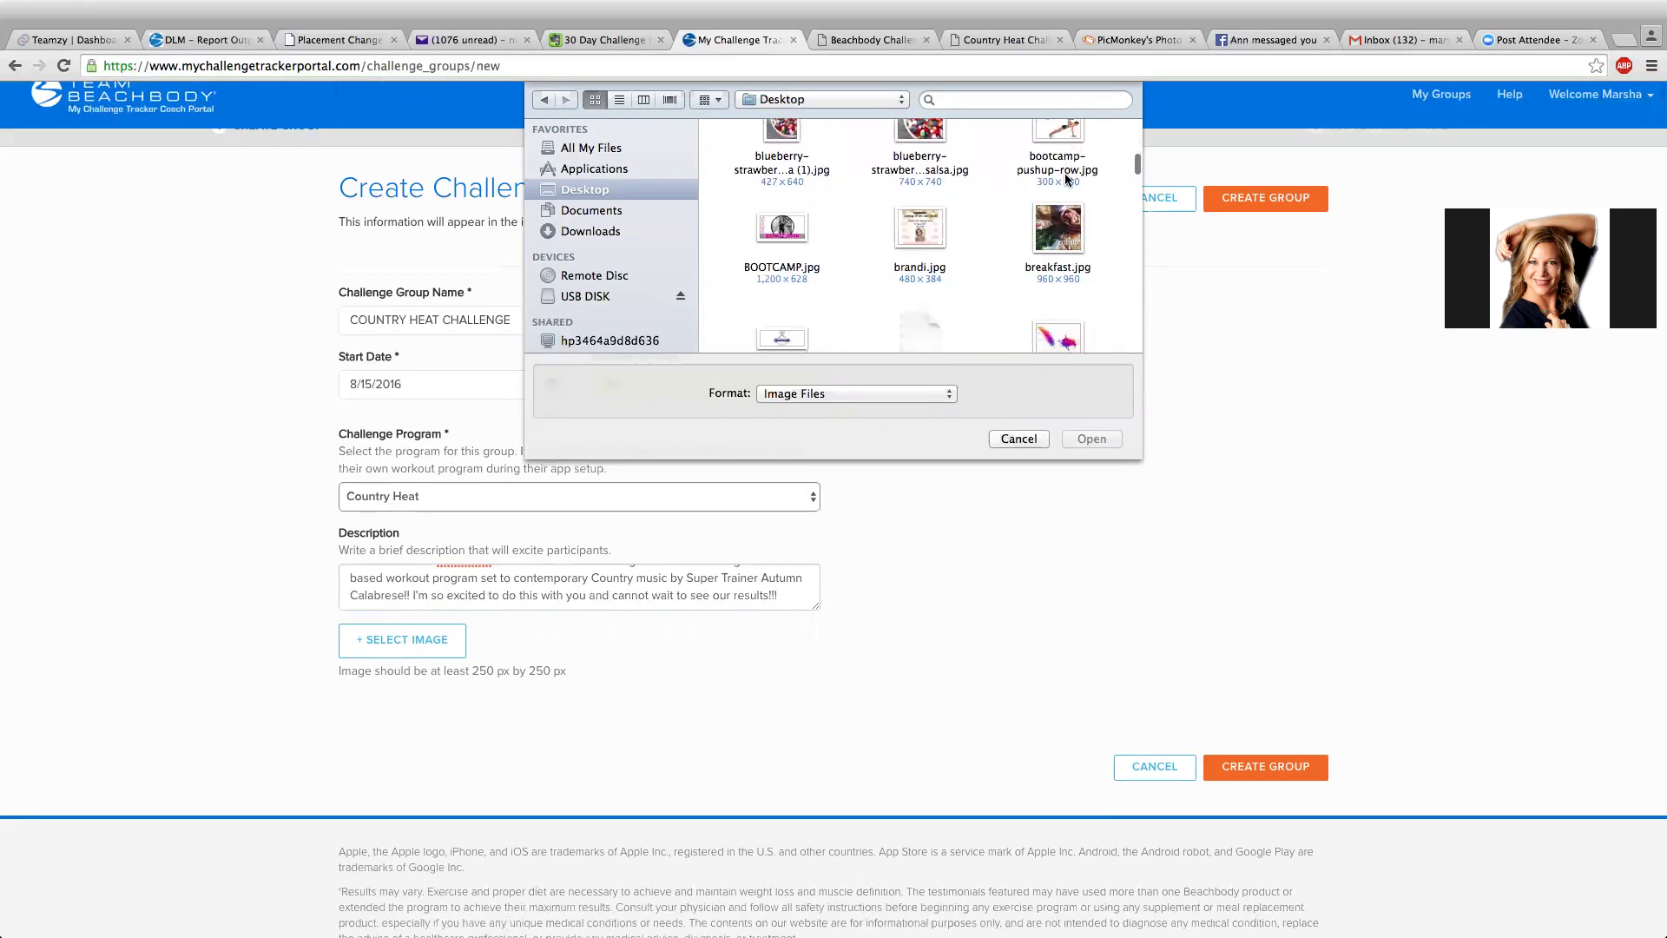
scroll(1068, 180, down, 5)
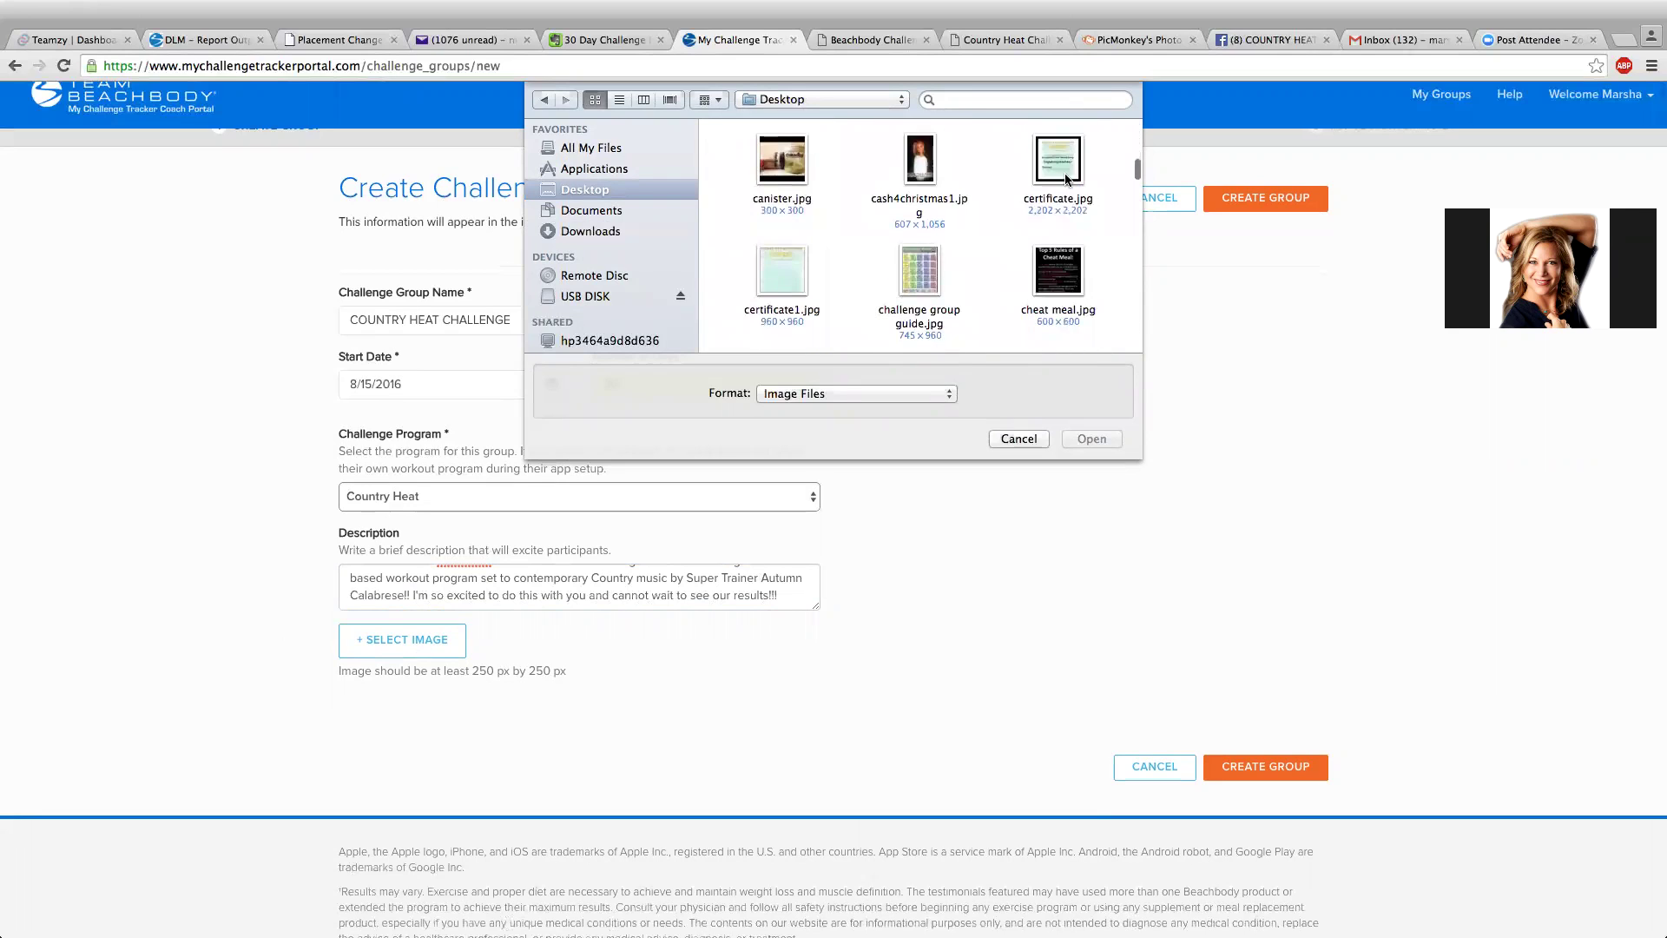
scroll(1067, 180, down, 4)
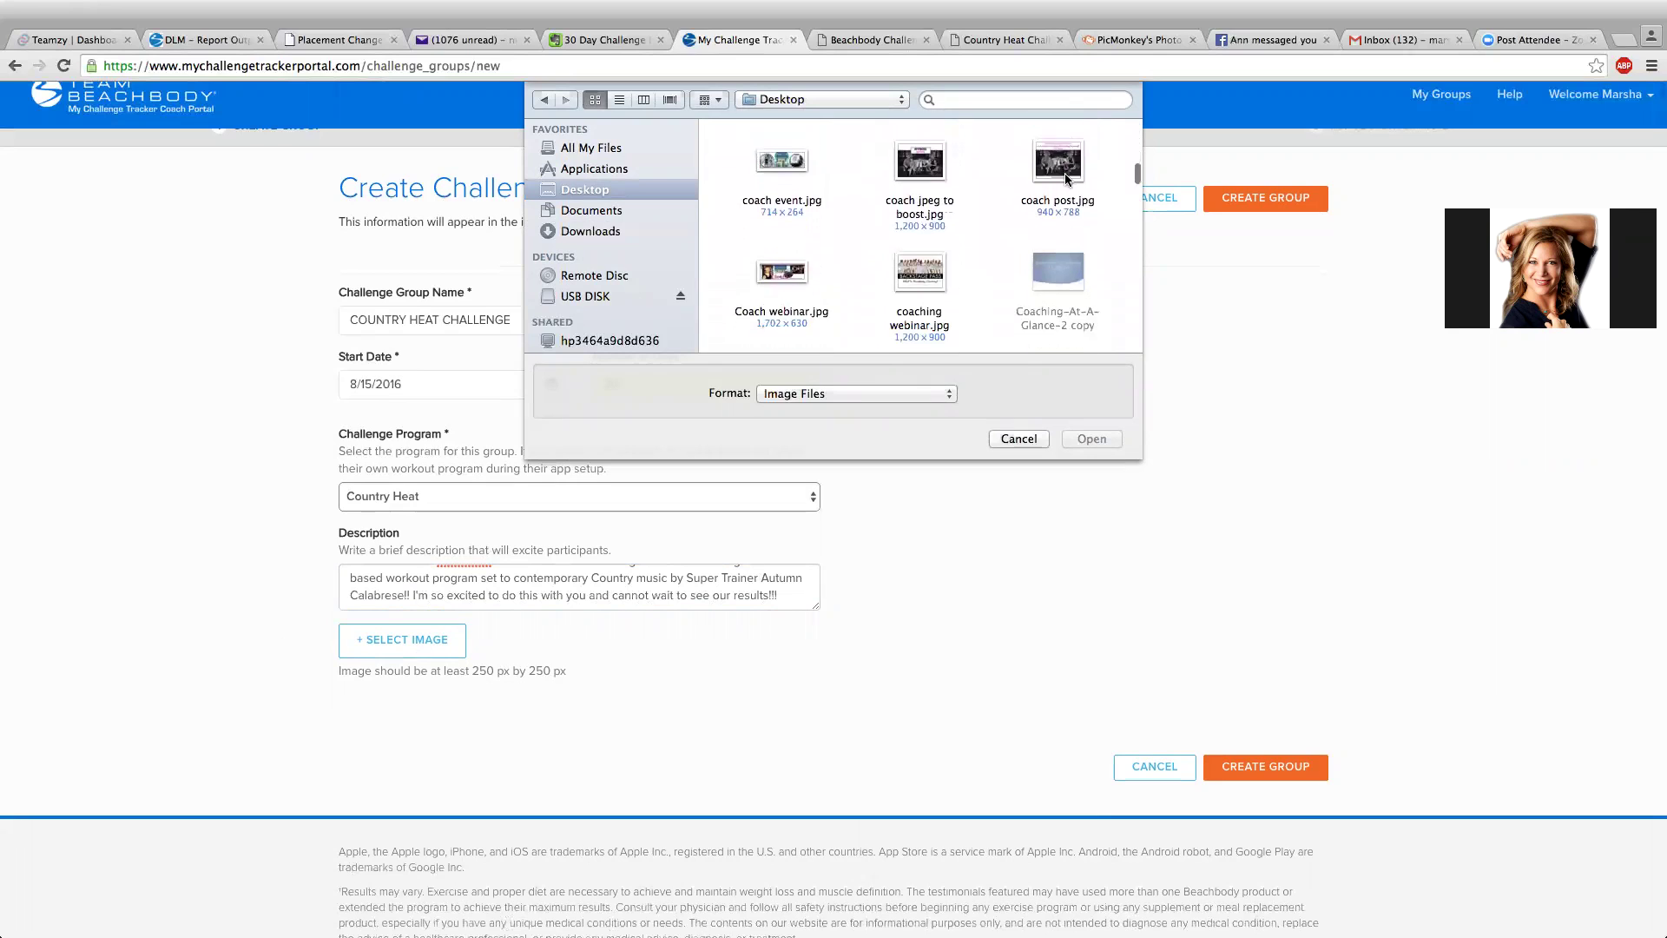
scroll(1067, 180, down, 4)
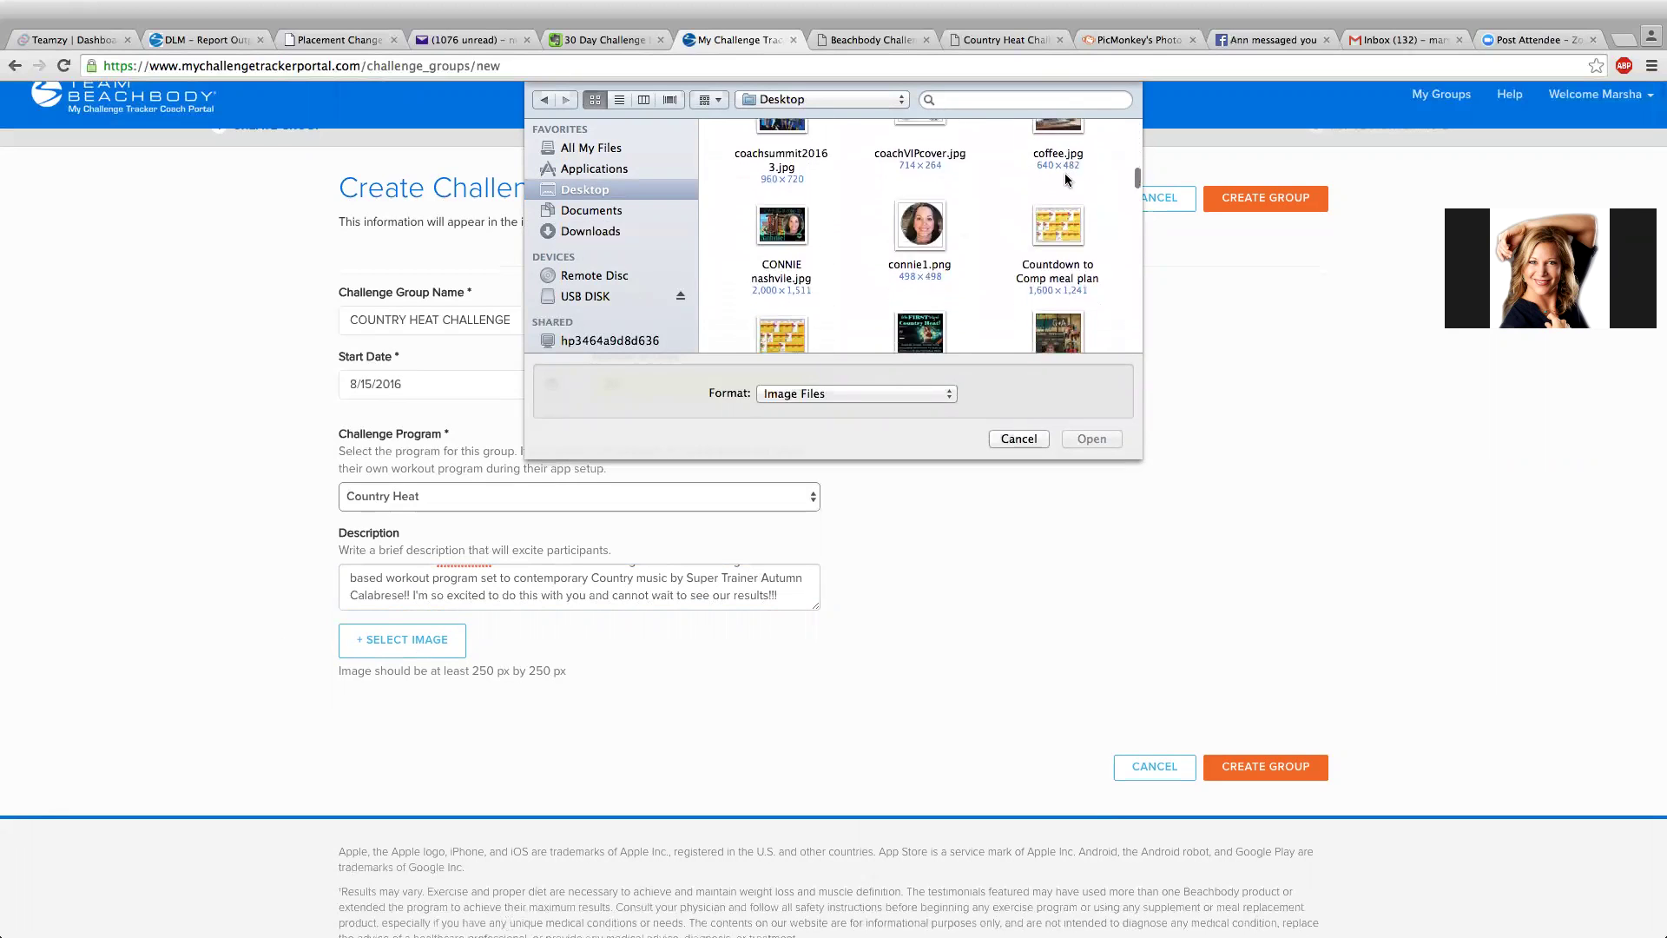
scroll(1066, 178, down, 3)
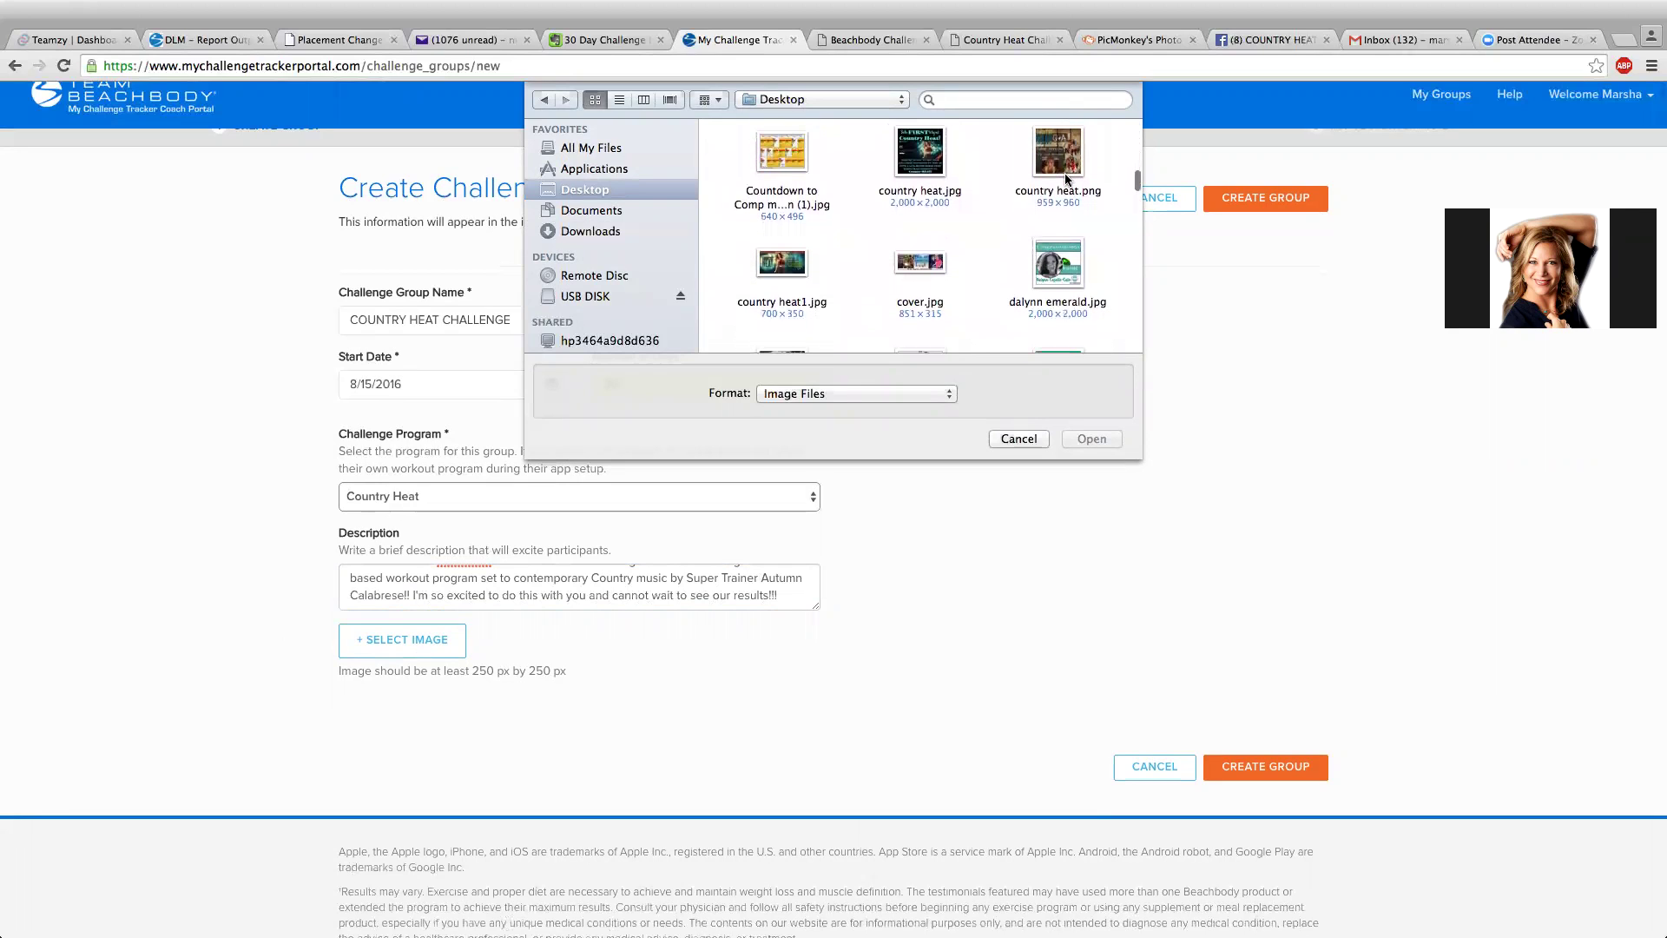
scroll(1066, 178, up, 1)
scroll(1066, 178, down, 3)
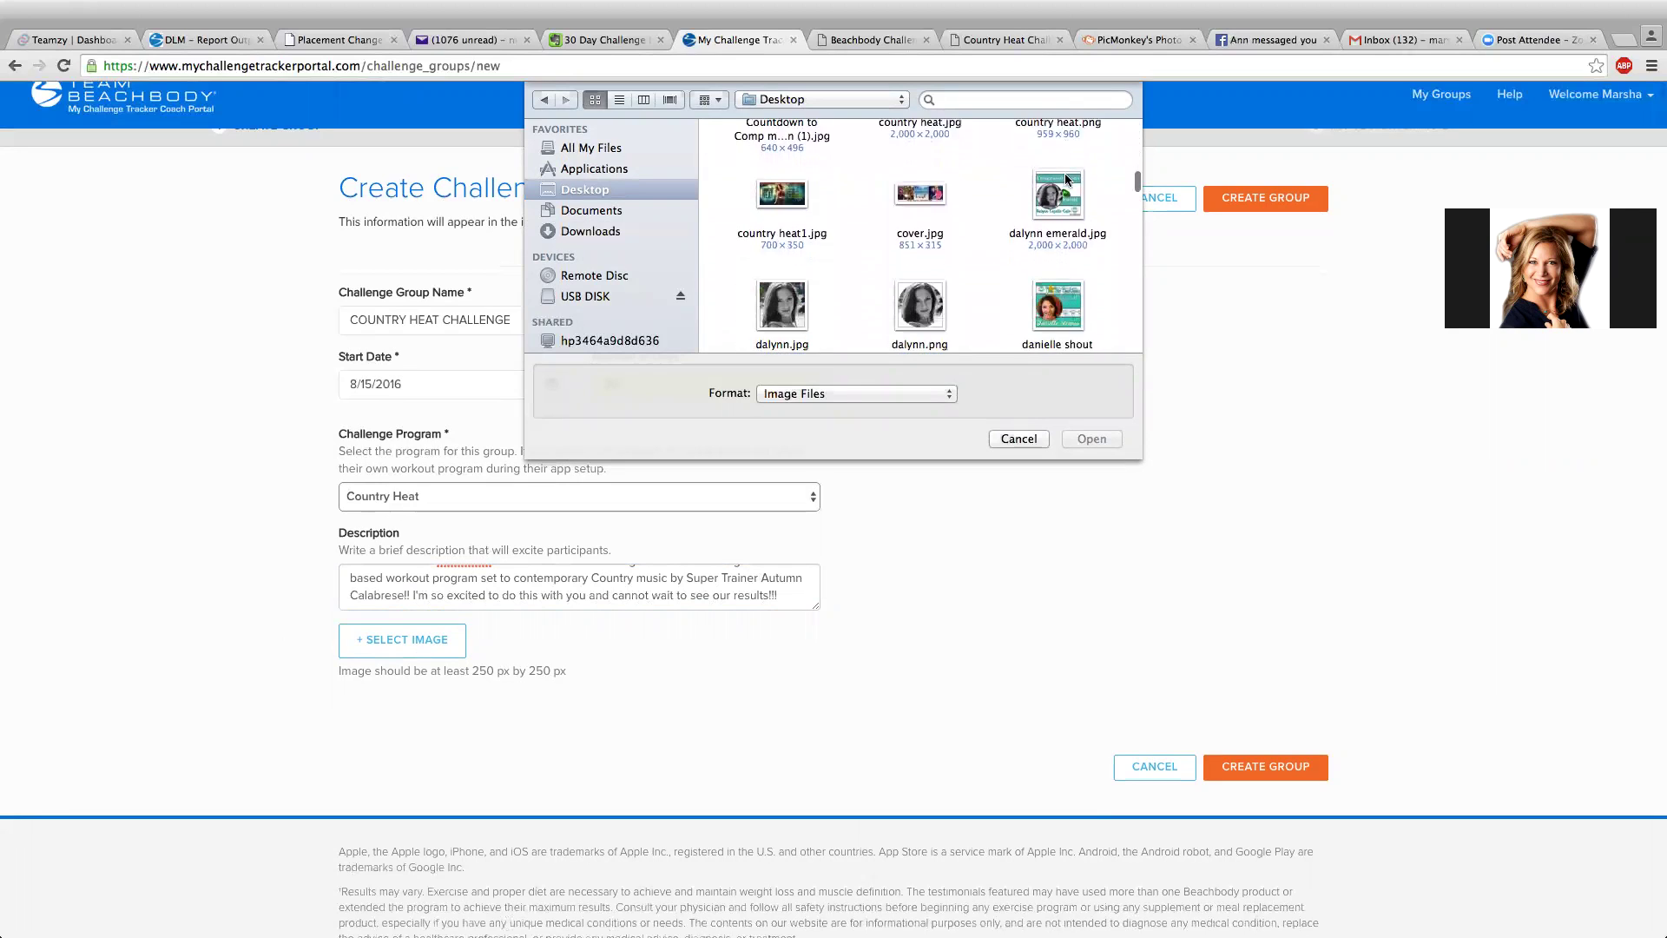
click(788, 190)
Load the Country Heat image and drag it in the crop so FIRE UP THE FUN shows.
click(1092, 439)
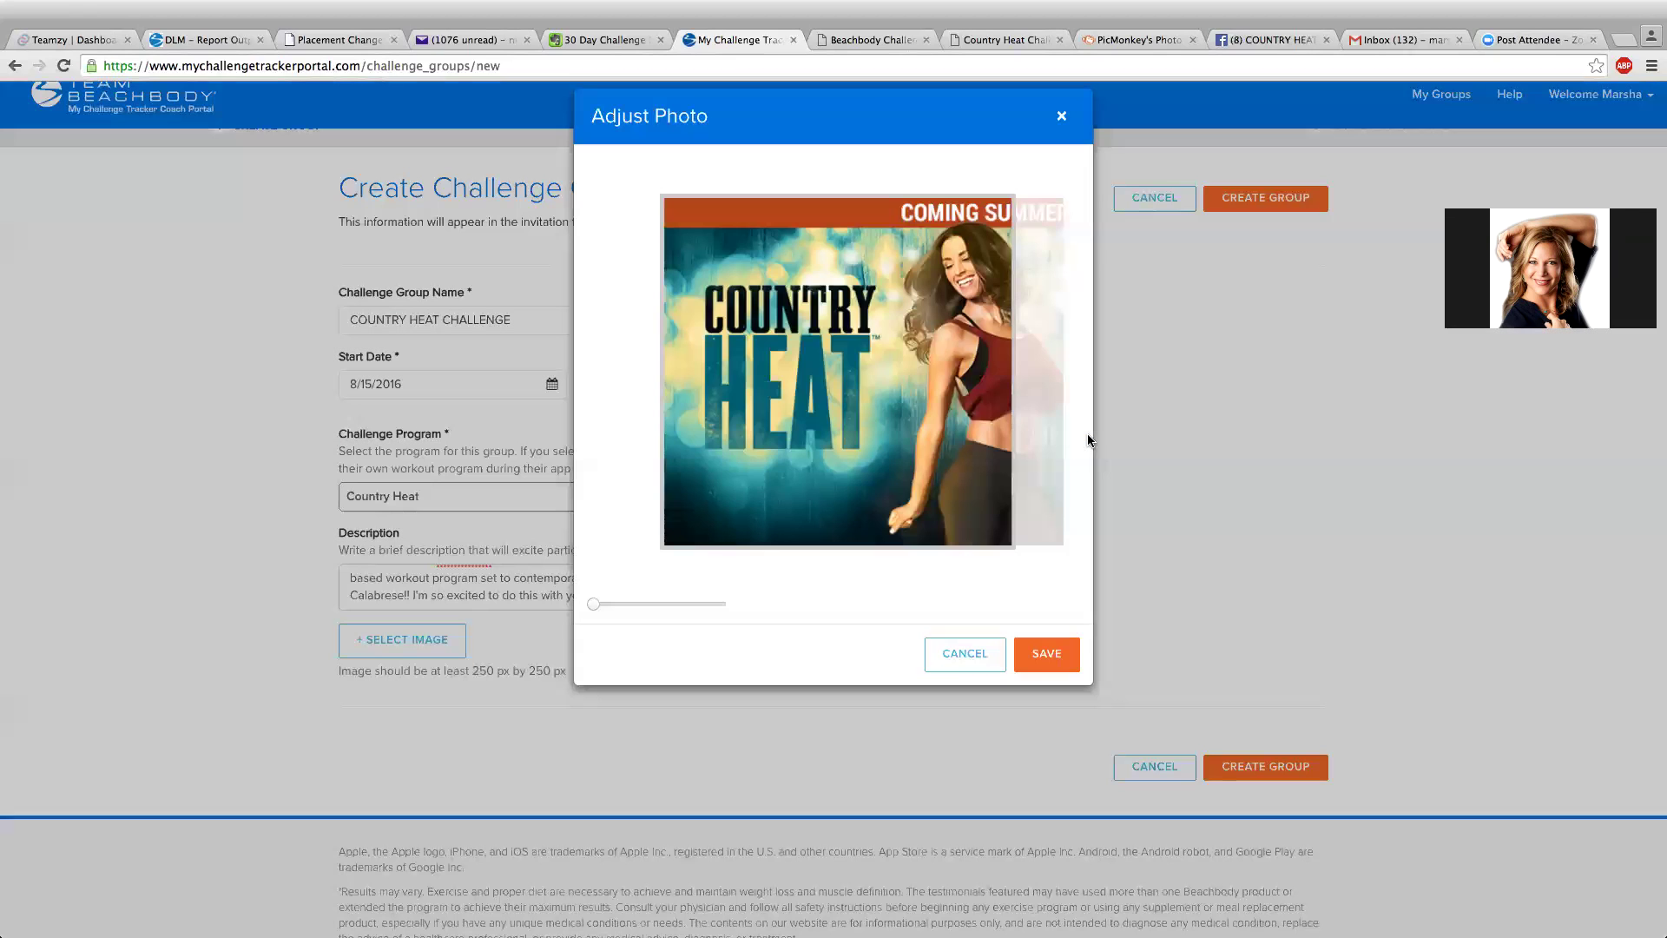
drag(947, 413, 932, 357)
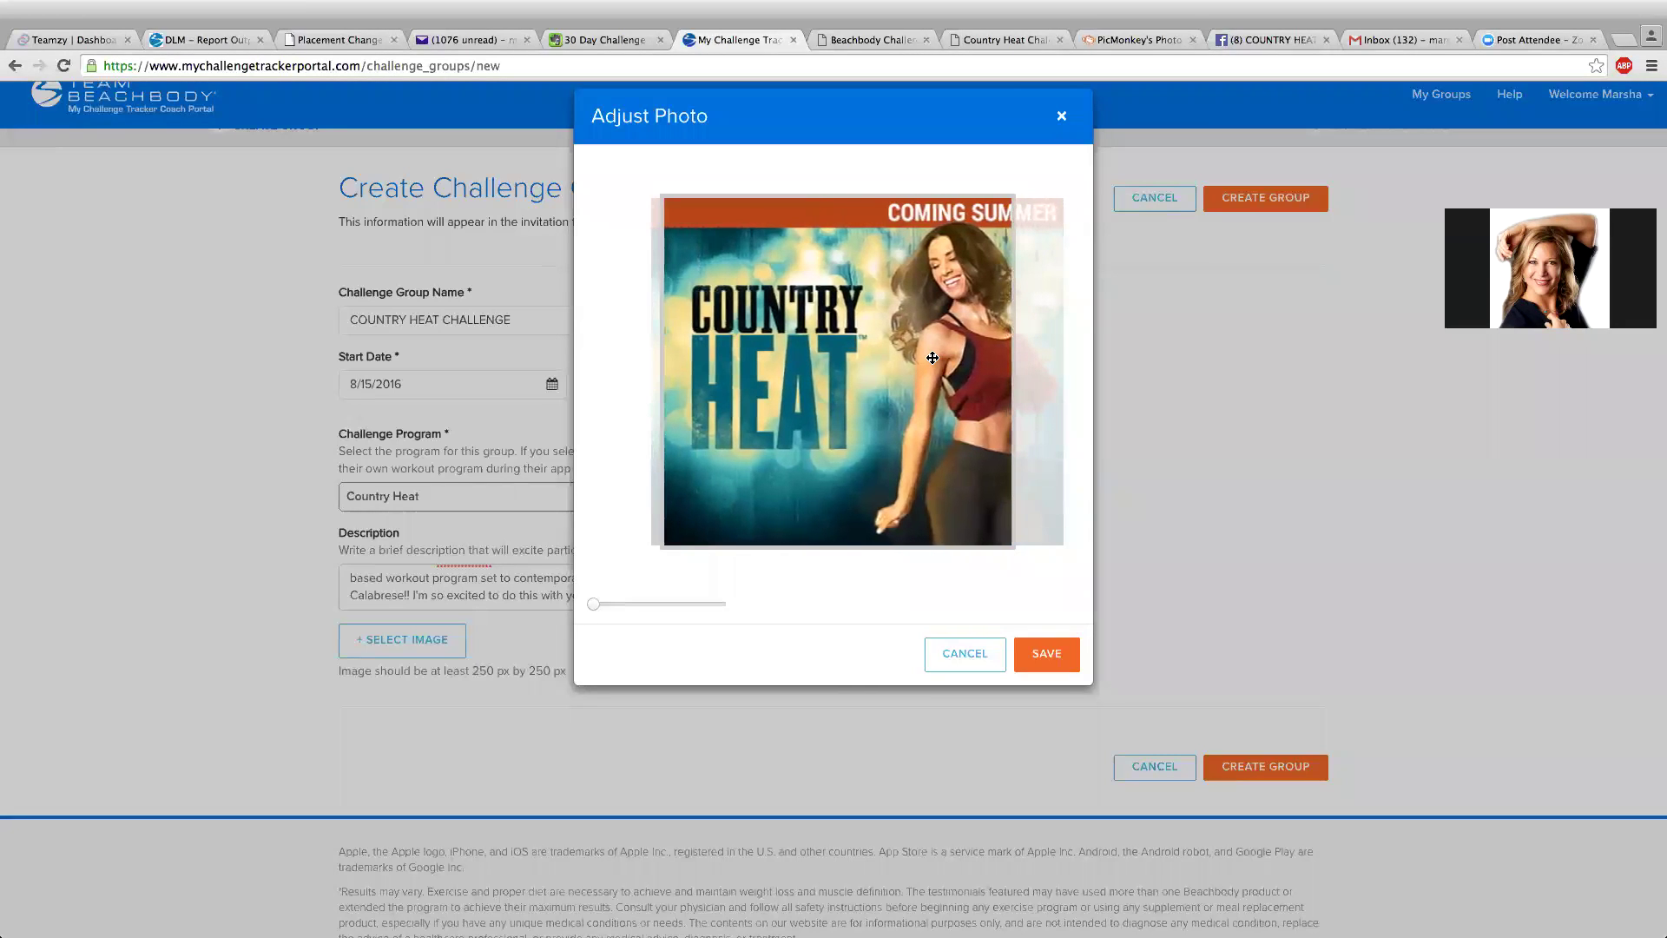
drag(905, 497, 625, 479)
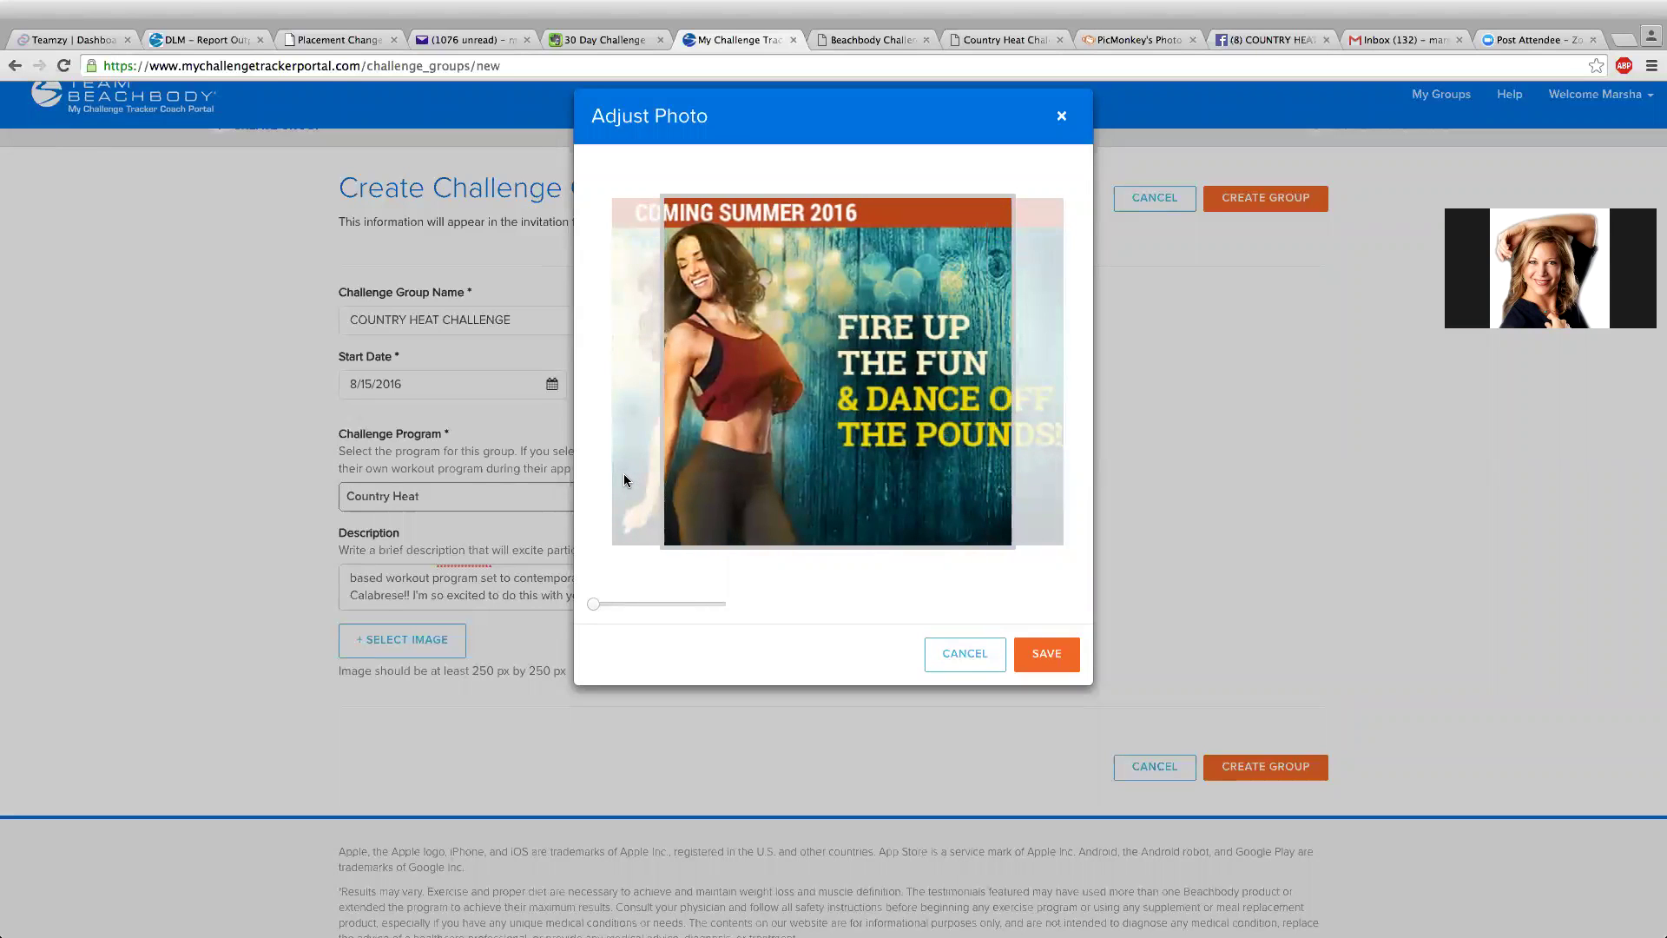
drag(788, 471, 1049, 475)
Discard the photo adjustment, cancel choosing another file, and close Adjust Photo without saving.
click(1123, 469)
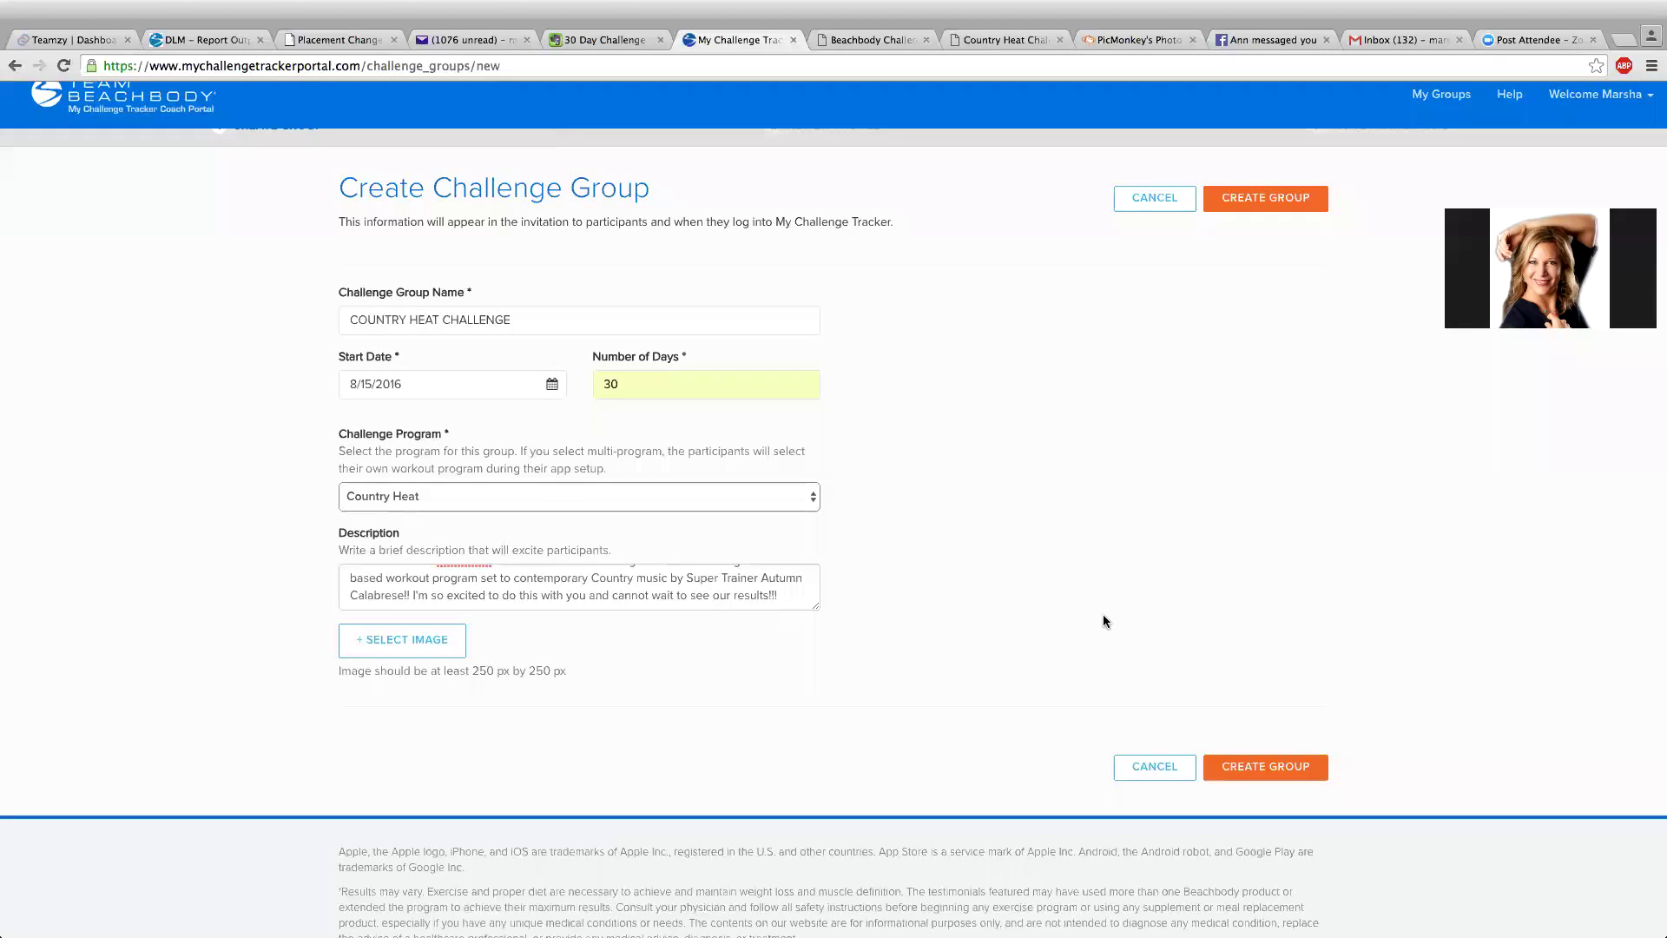
click(426, 641)
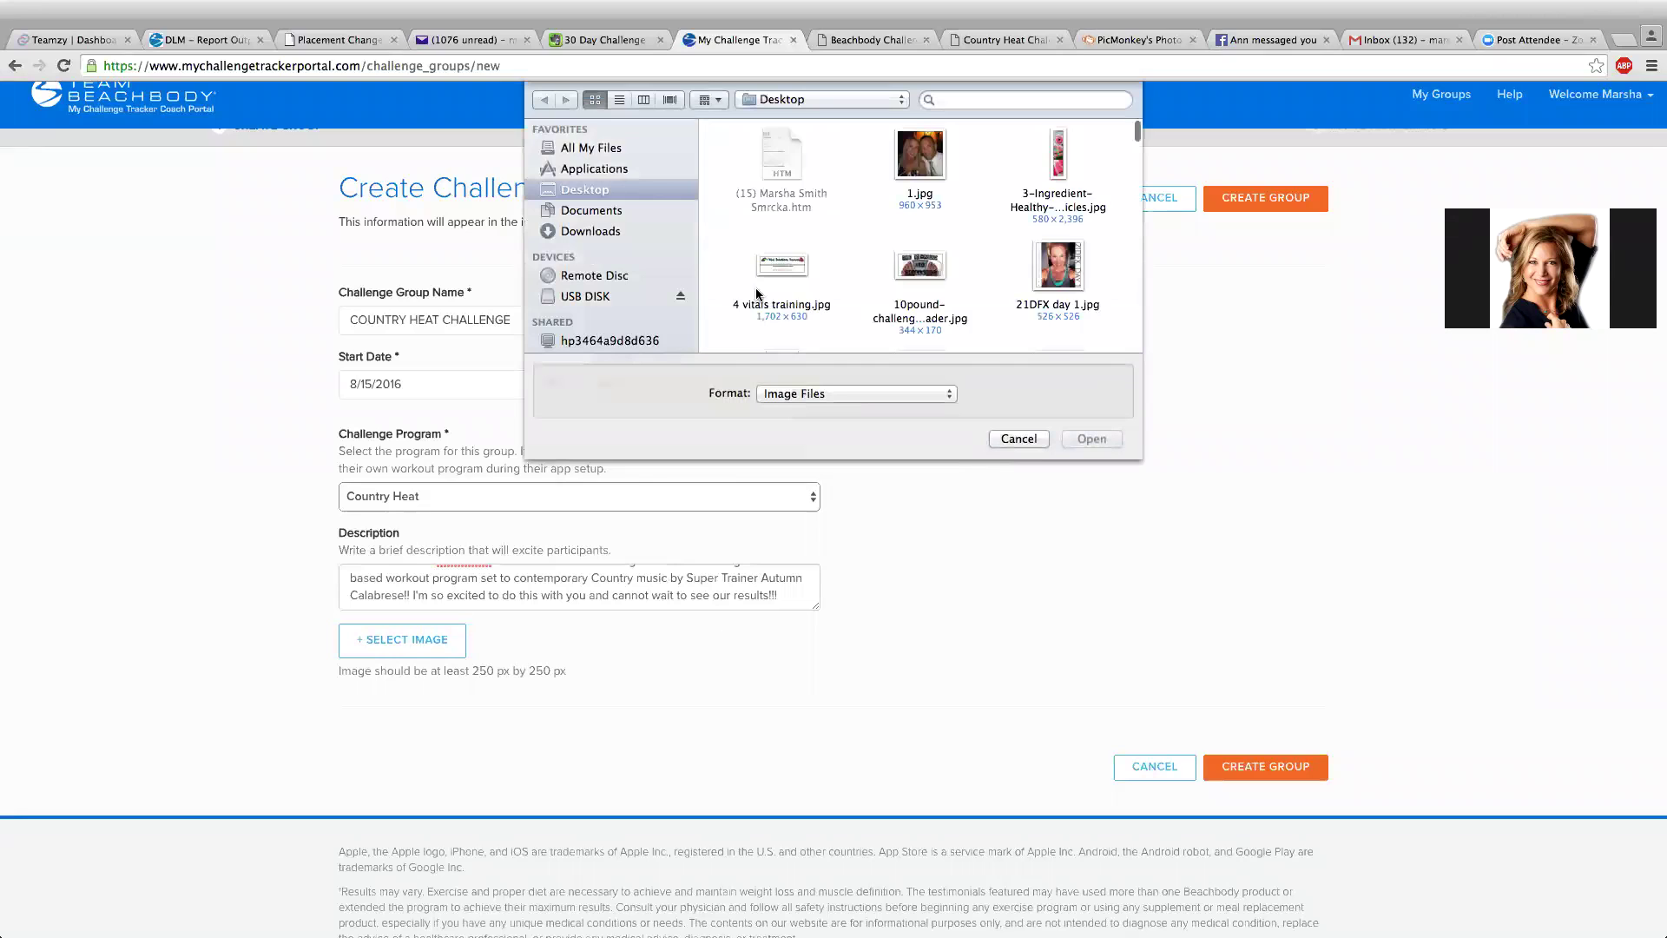
scroll(994, 215, down, 5)
scroll(994, 215, down, 10)
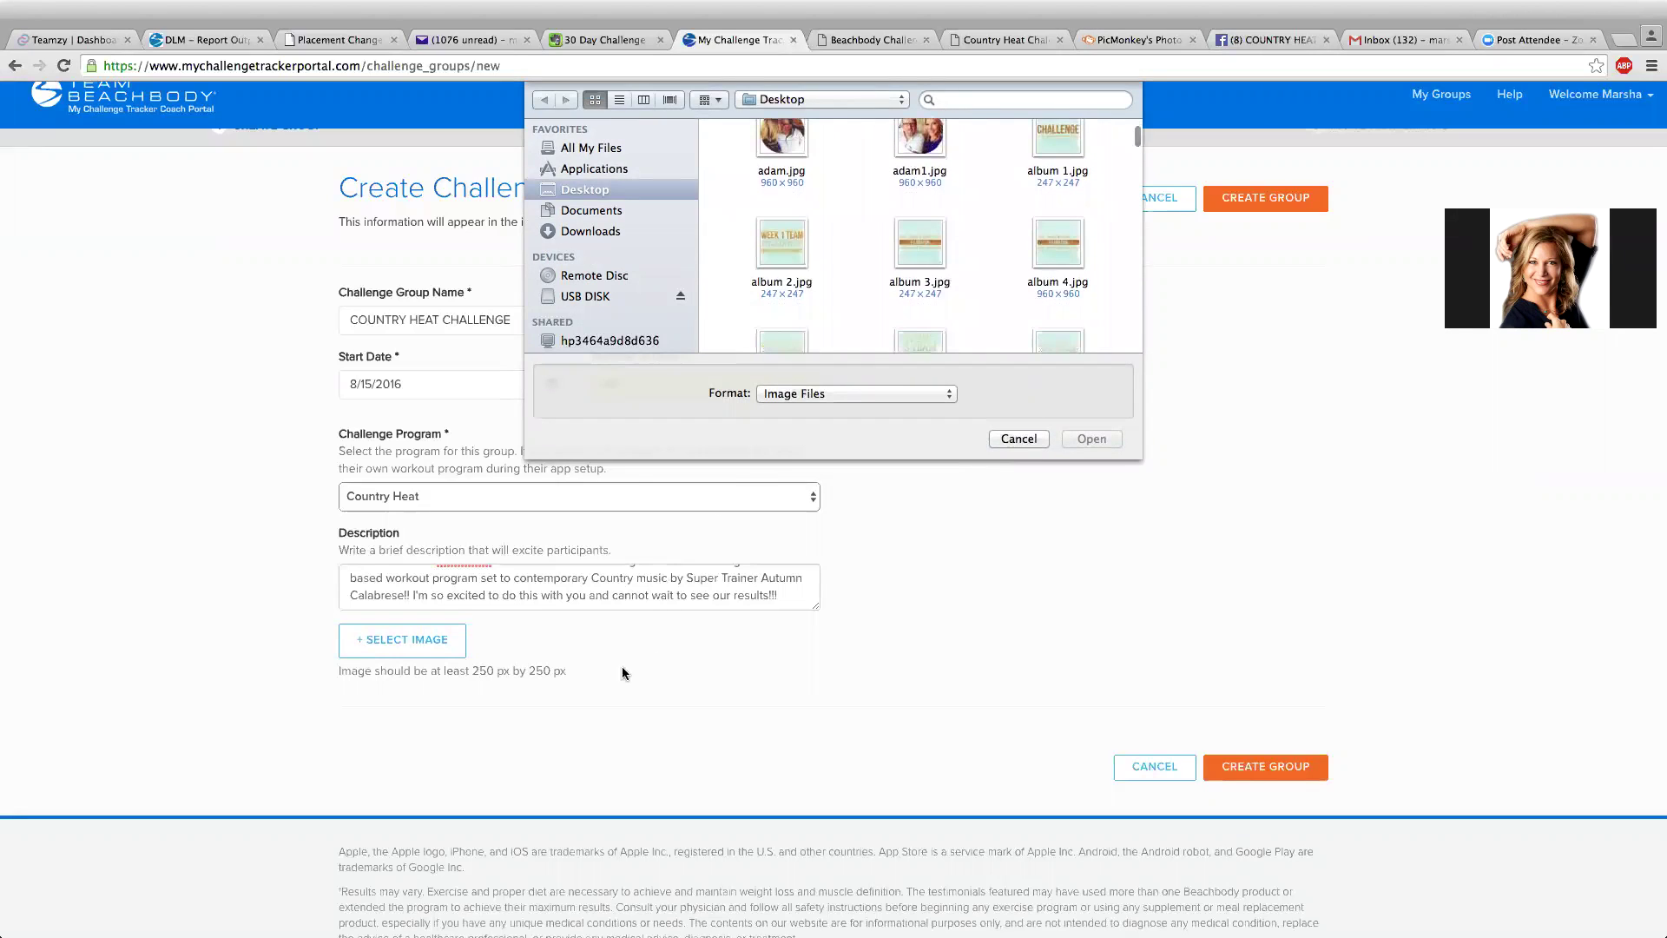
scroll(842, 265, down, 8)
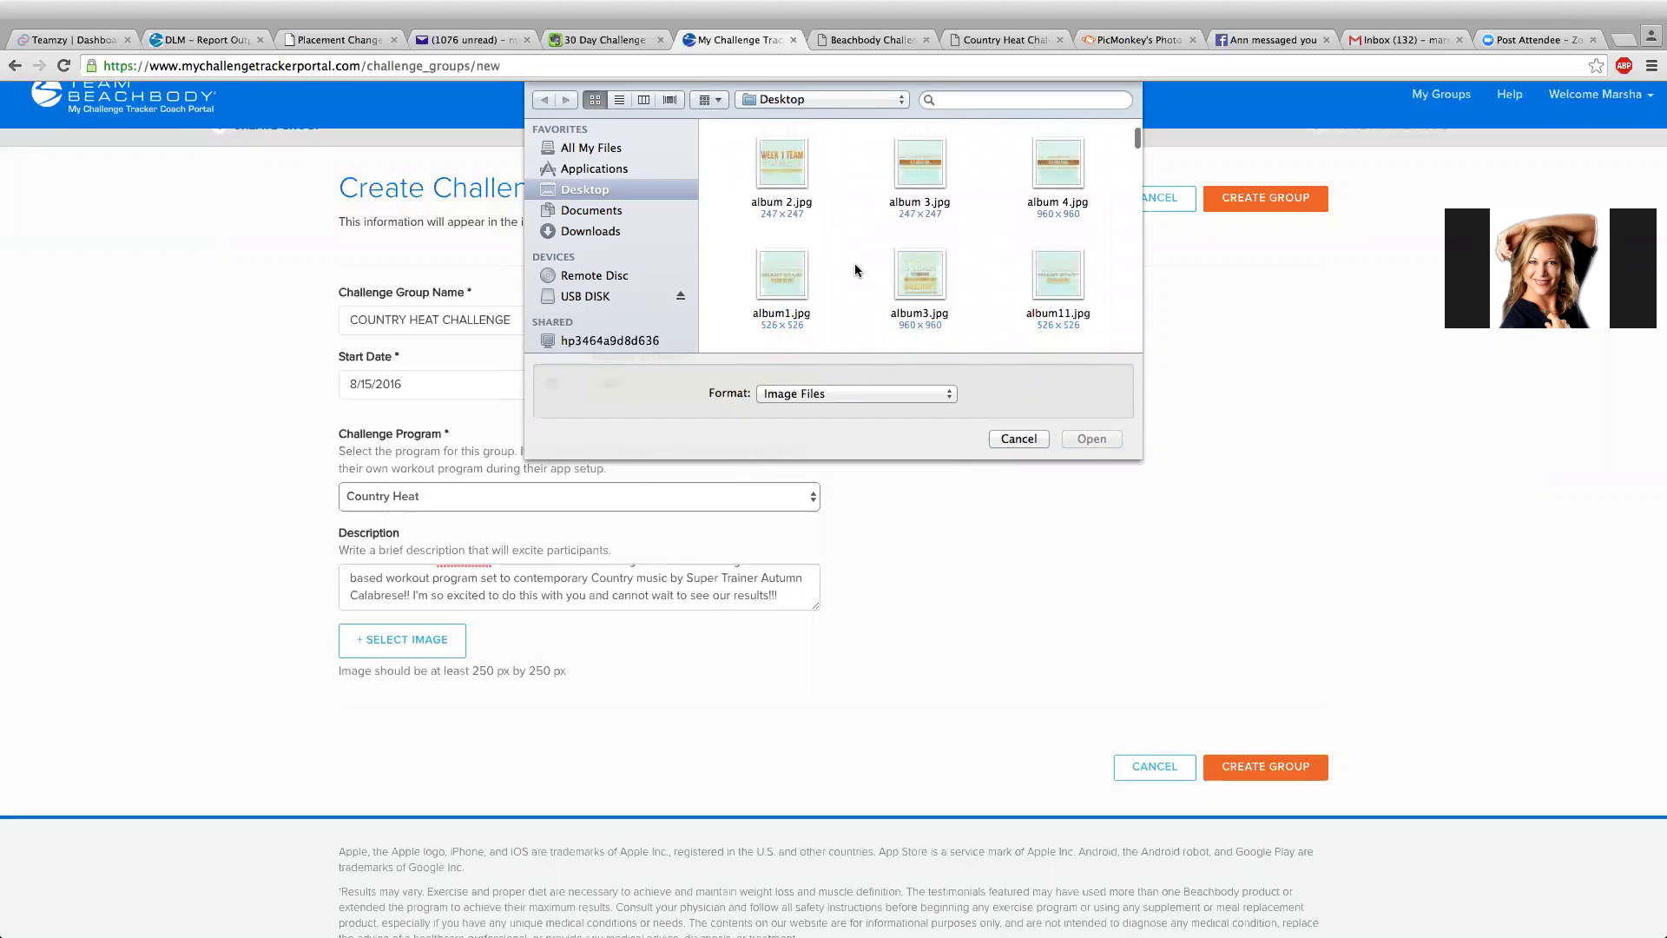
scroll(854, 269, down, 5)
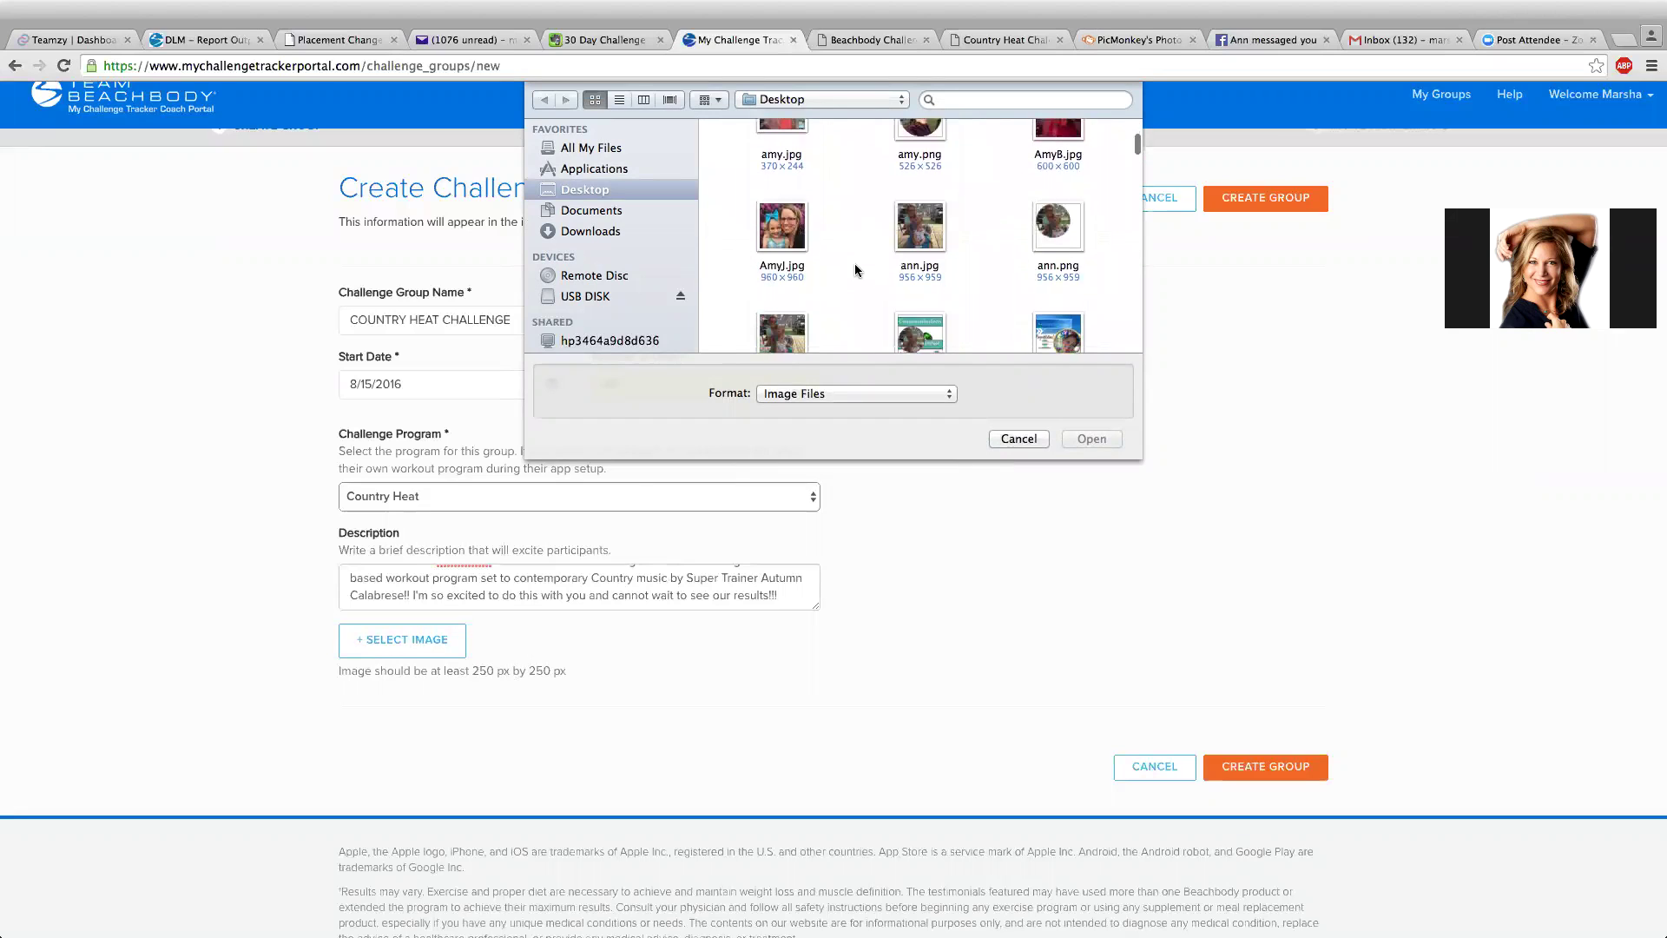
click(1019, 439)
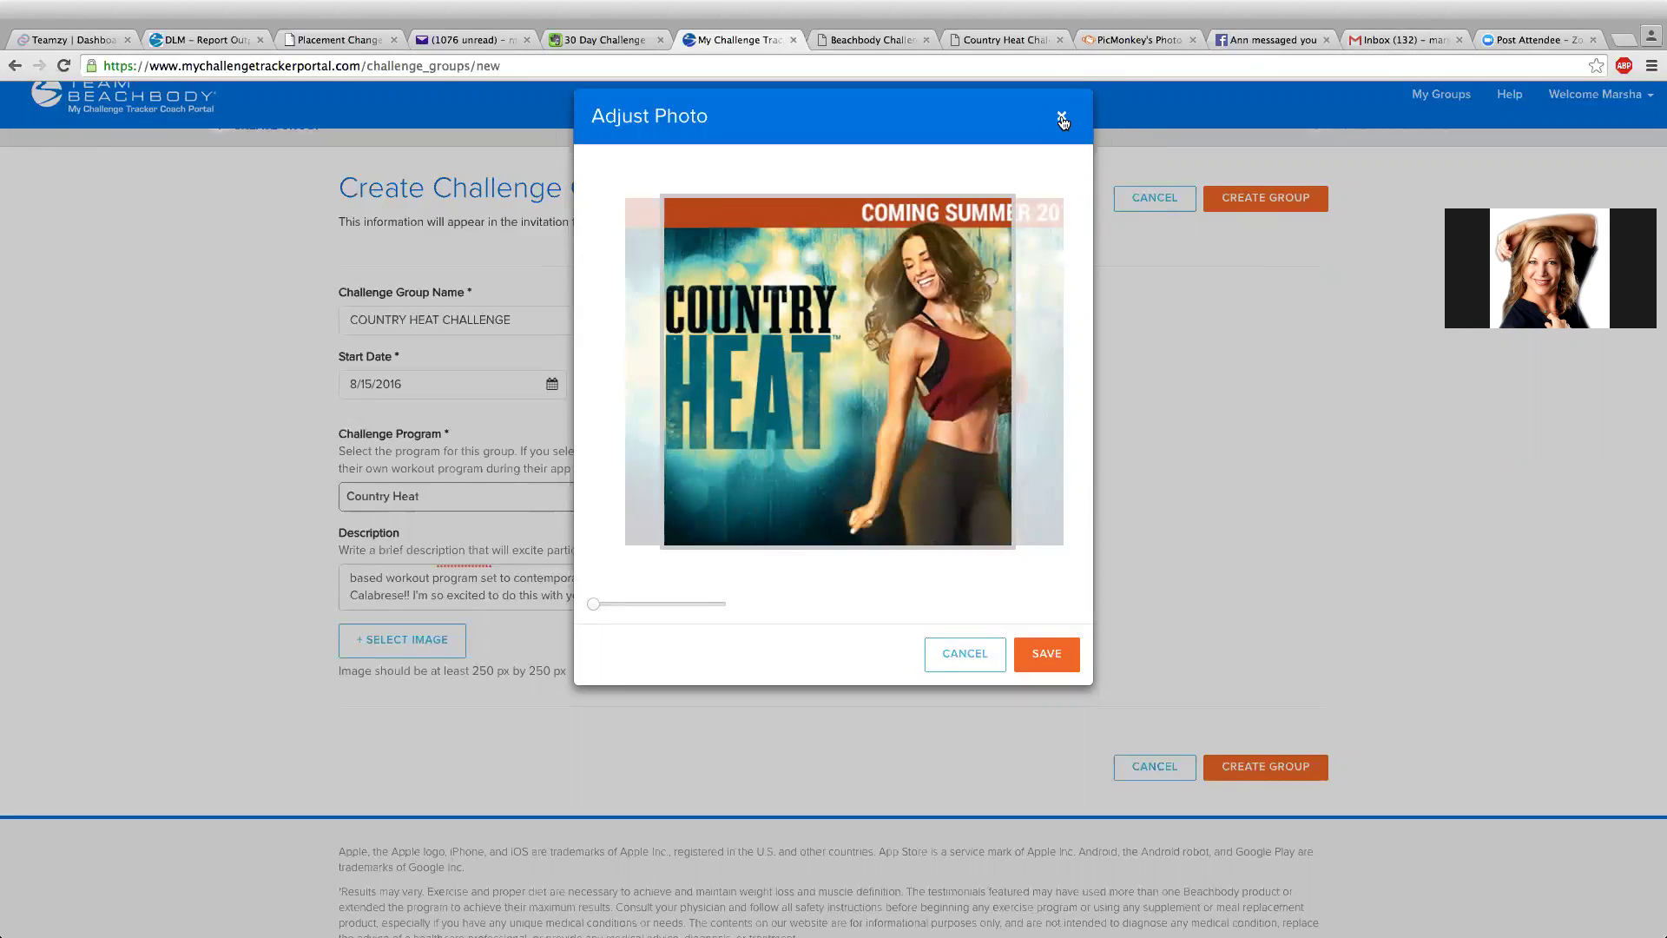
click(1061, 116)
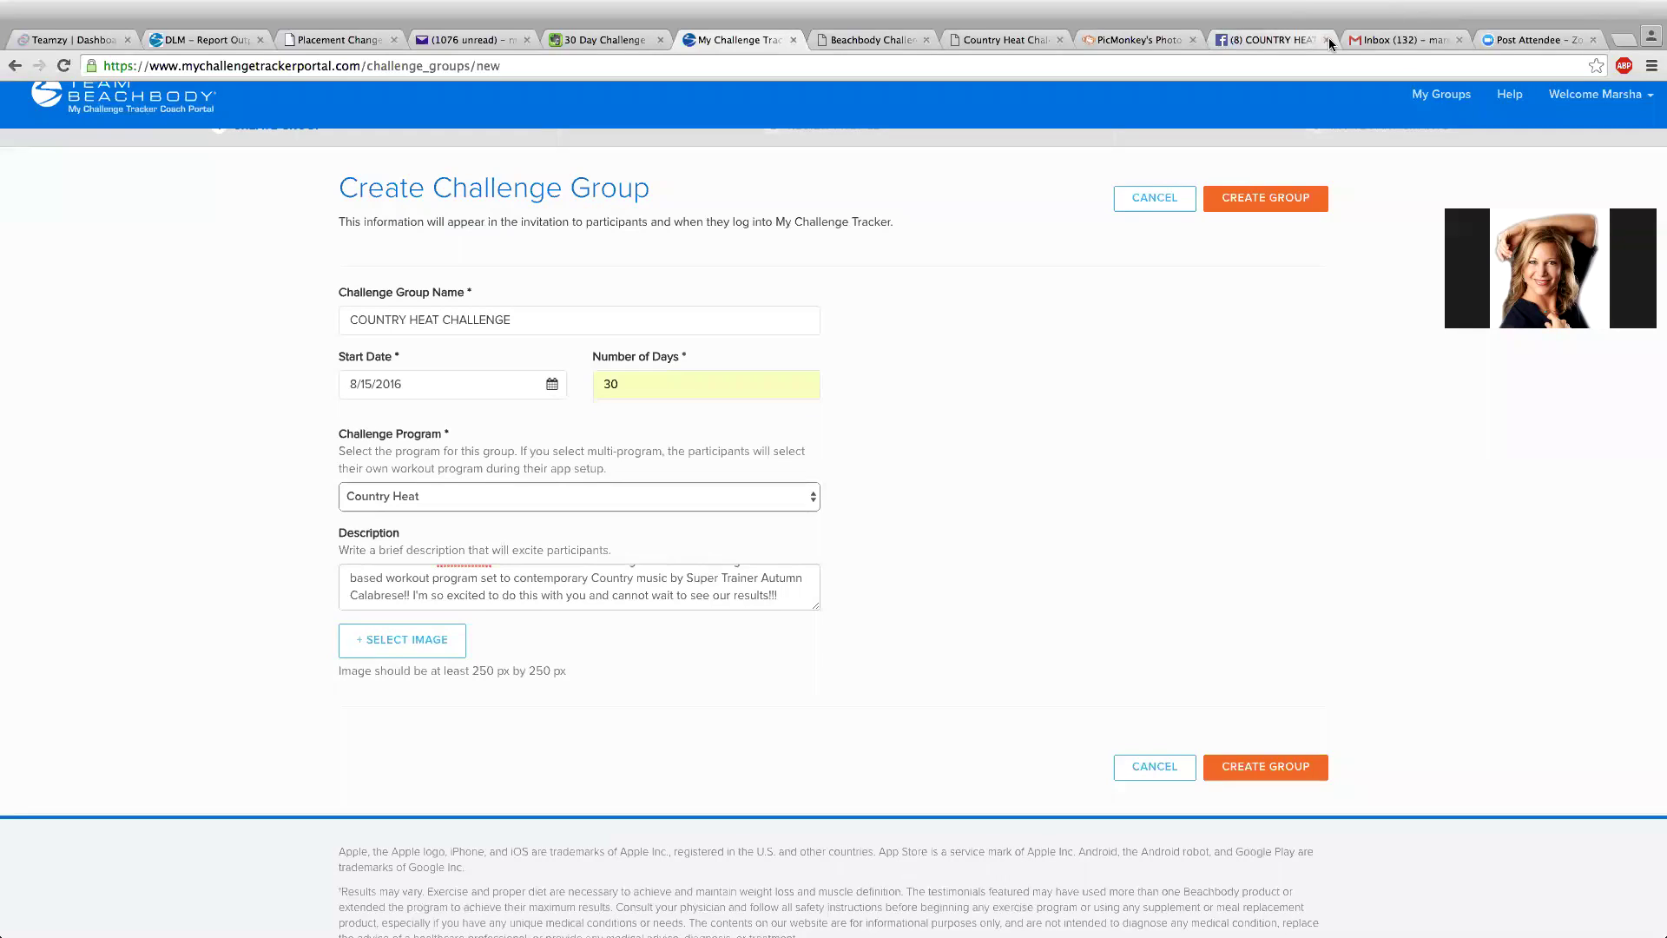
Switch to PicMonkey and load its home page by removing #edit from the address.
click(1137, 38)
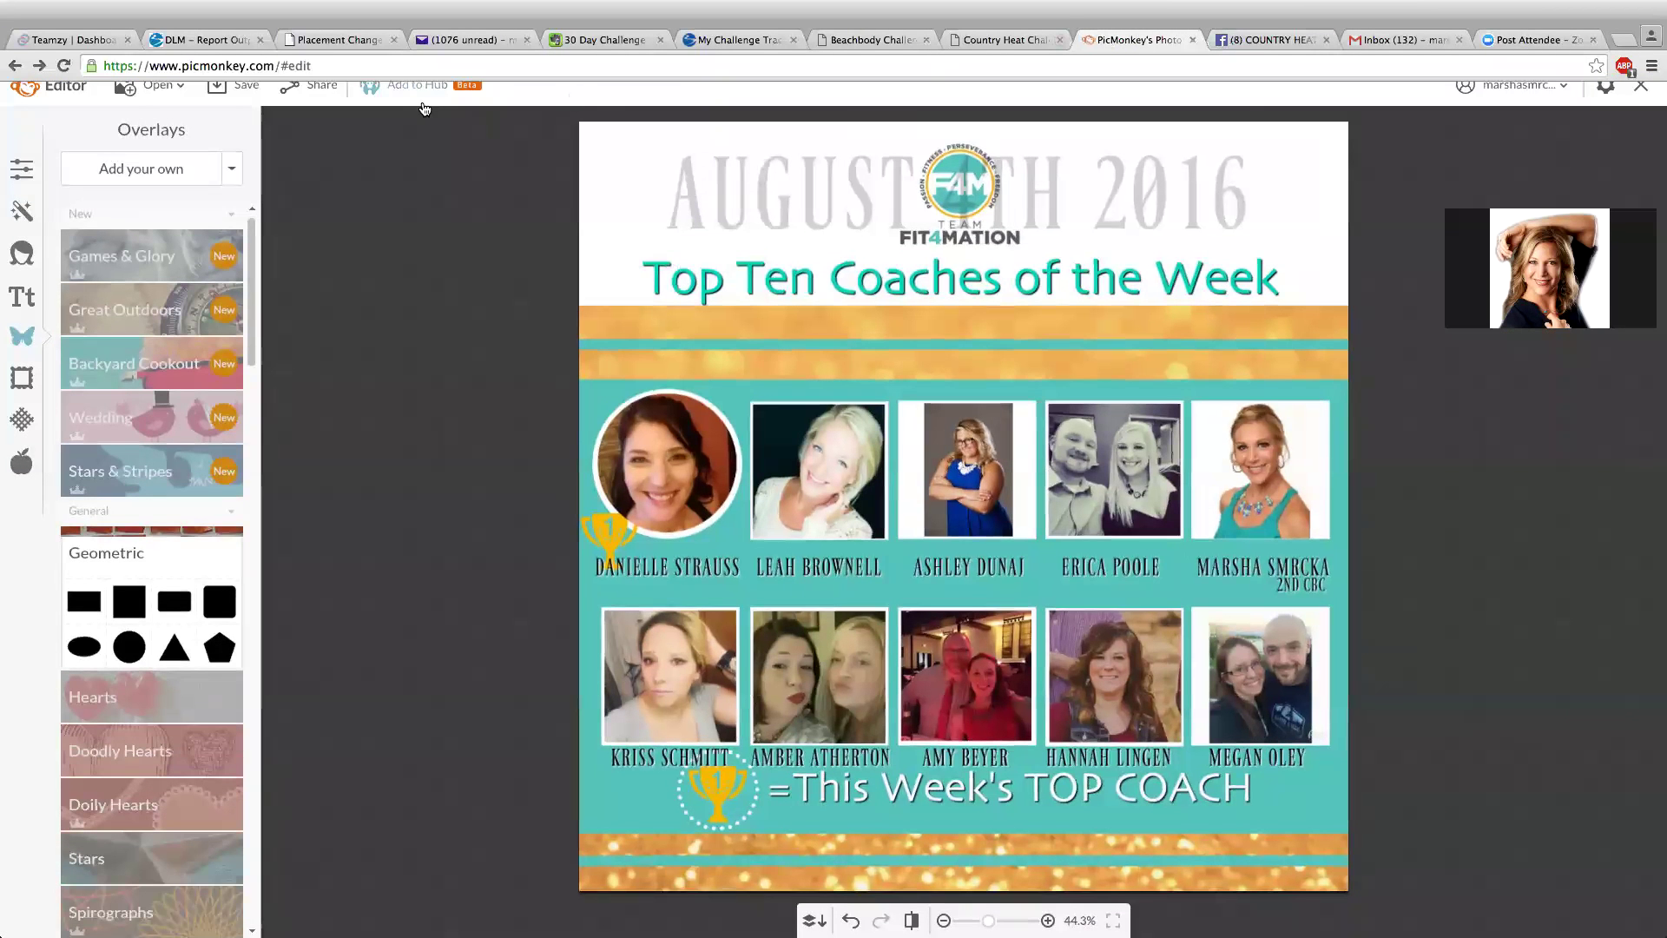
click(325, 61)
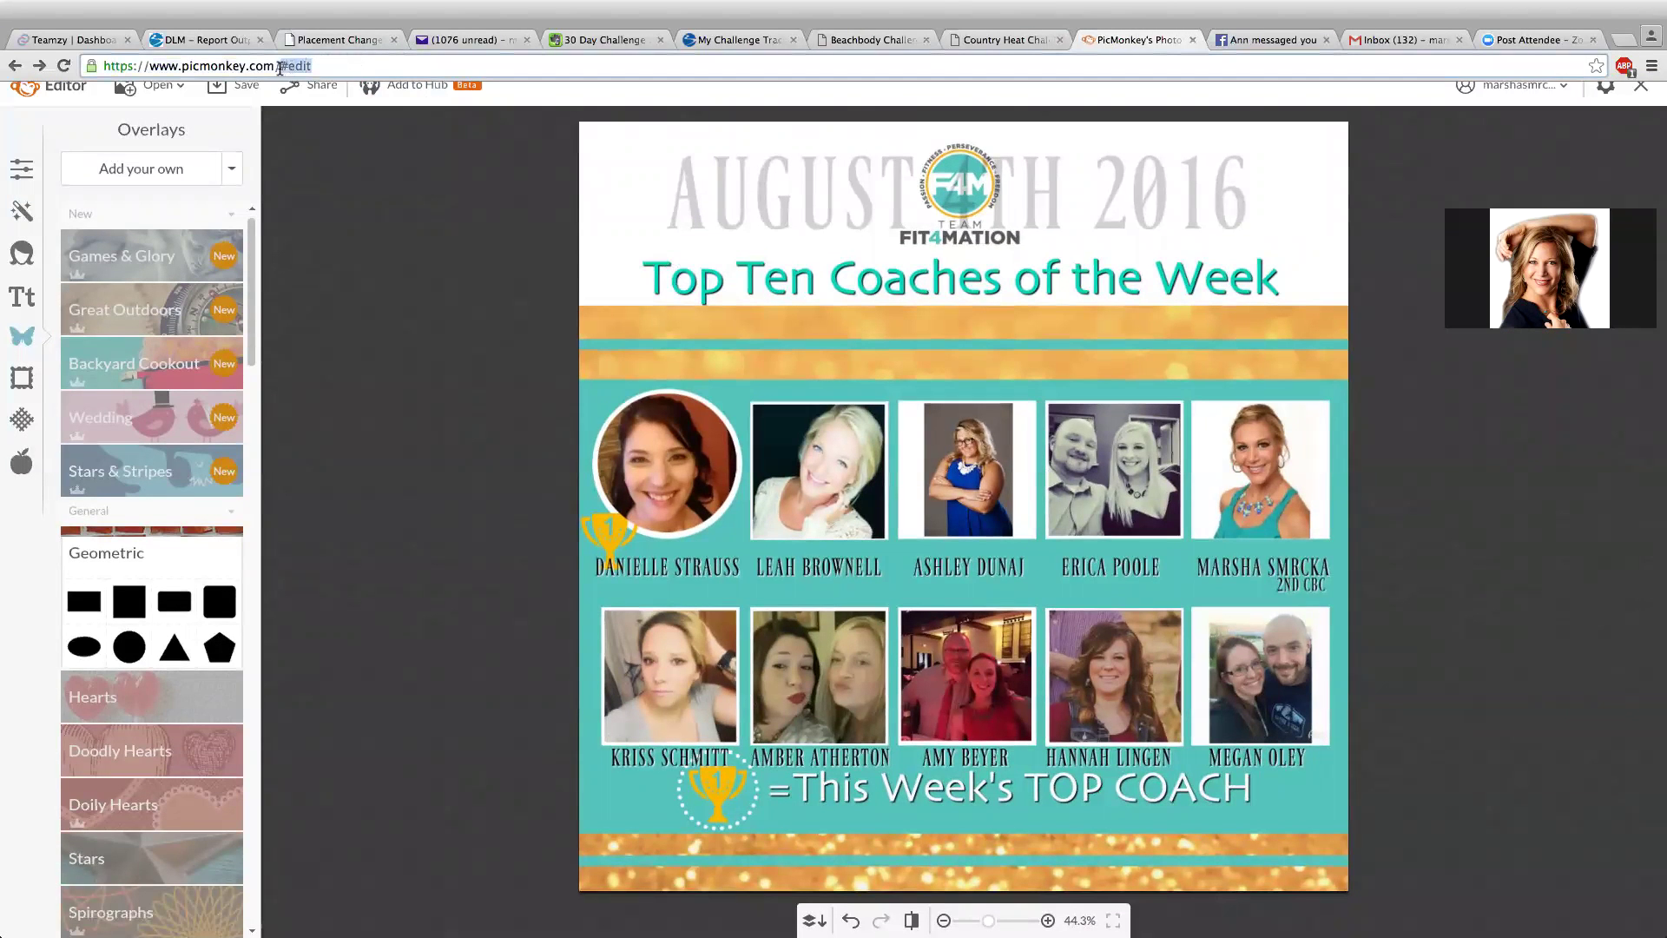
key(BackSpace)
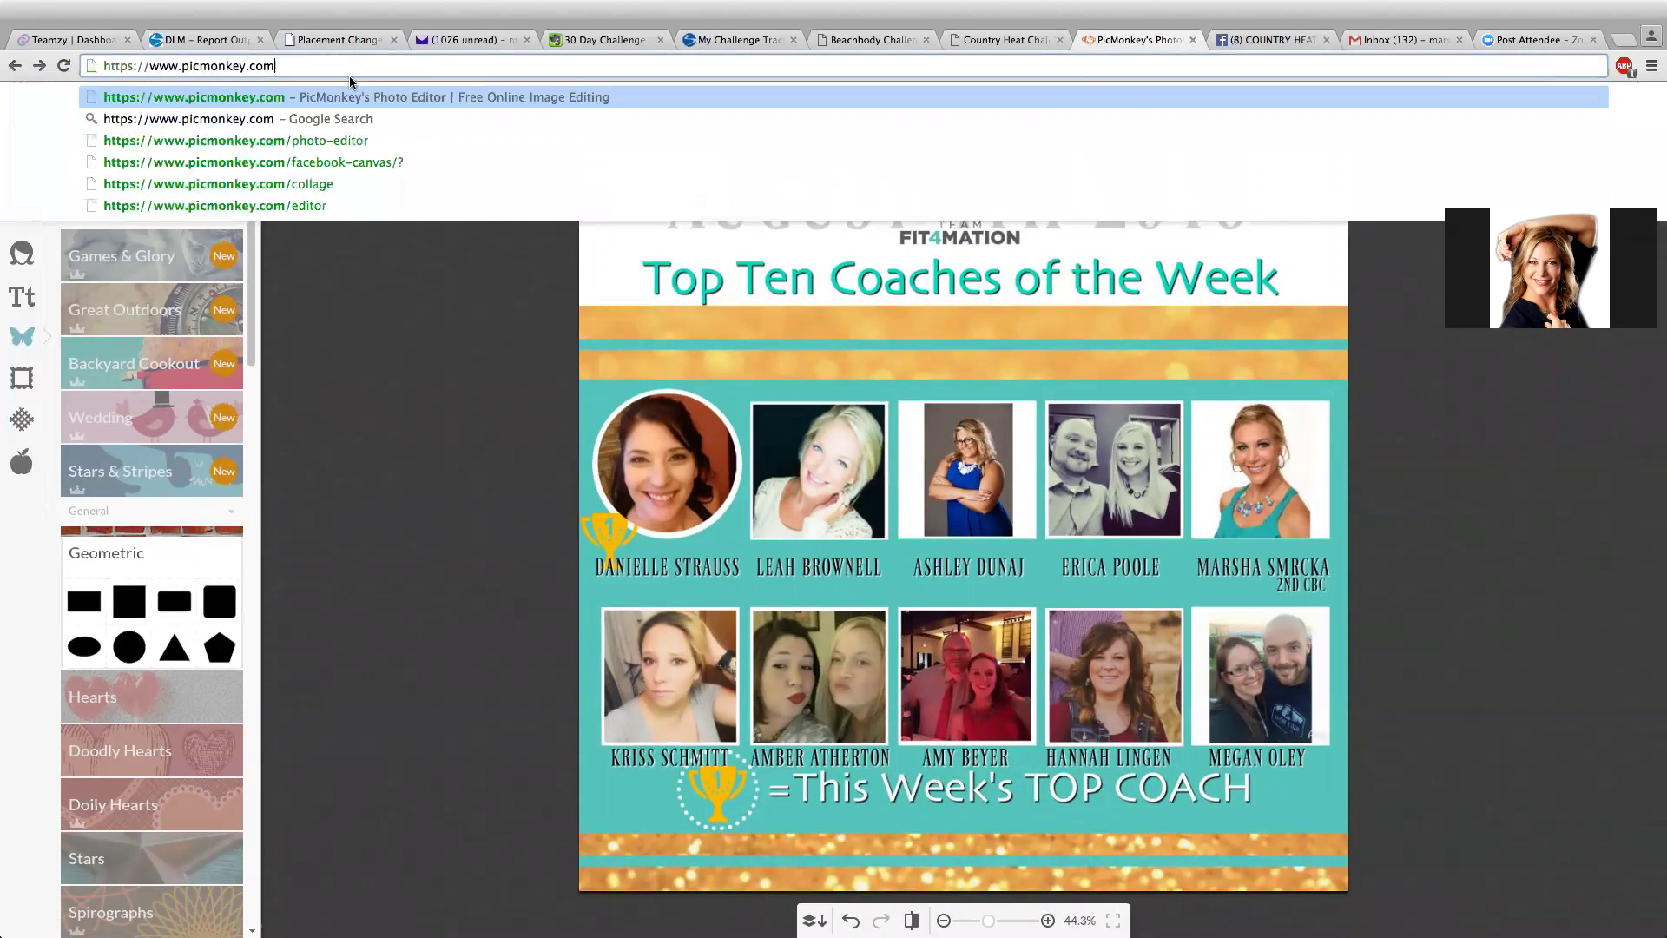
key(Return)
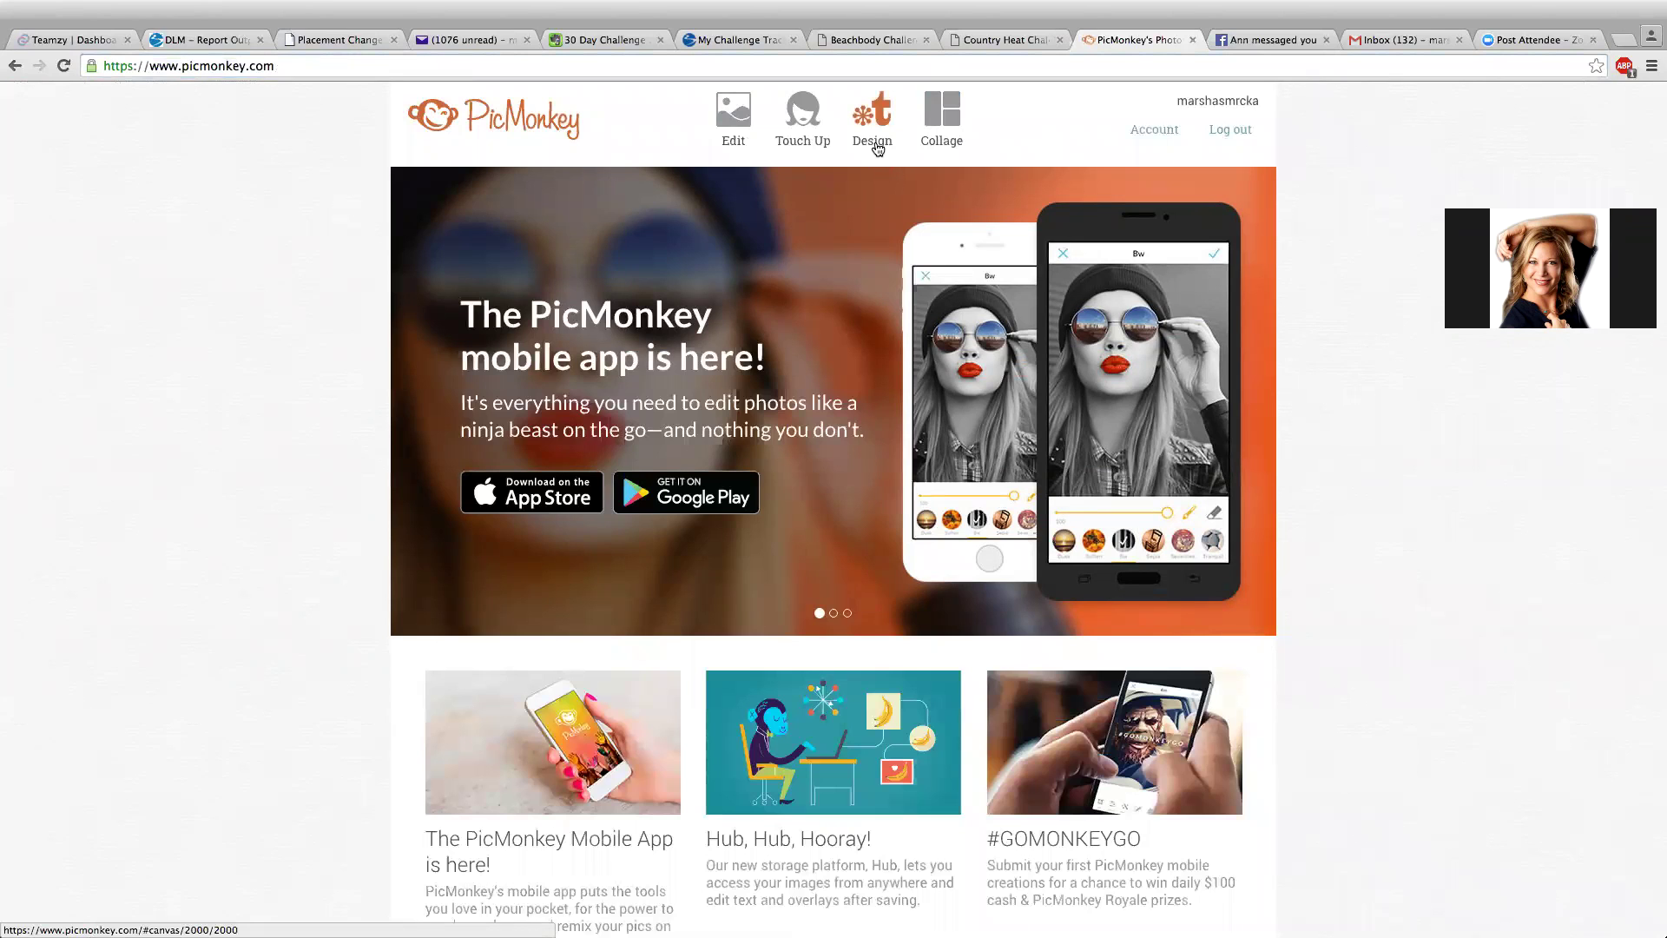
Create a blank 250 × 250 custom canvas in PicMonkey and bring up the Overlays panel.
click(873, 139)
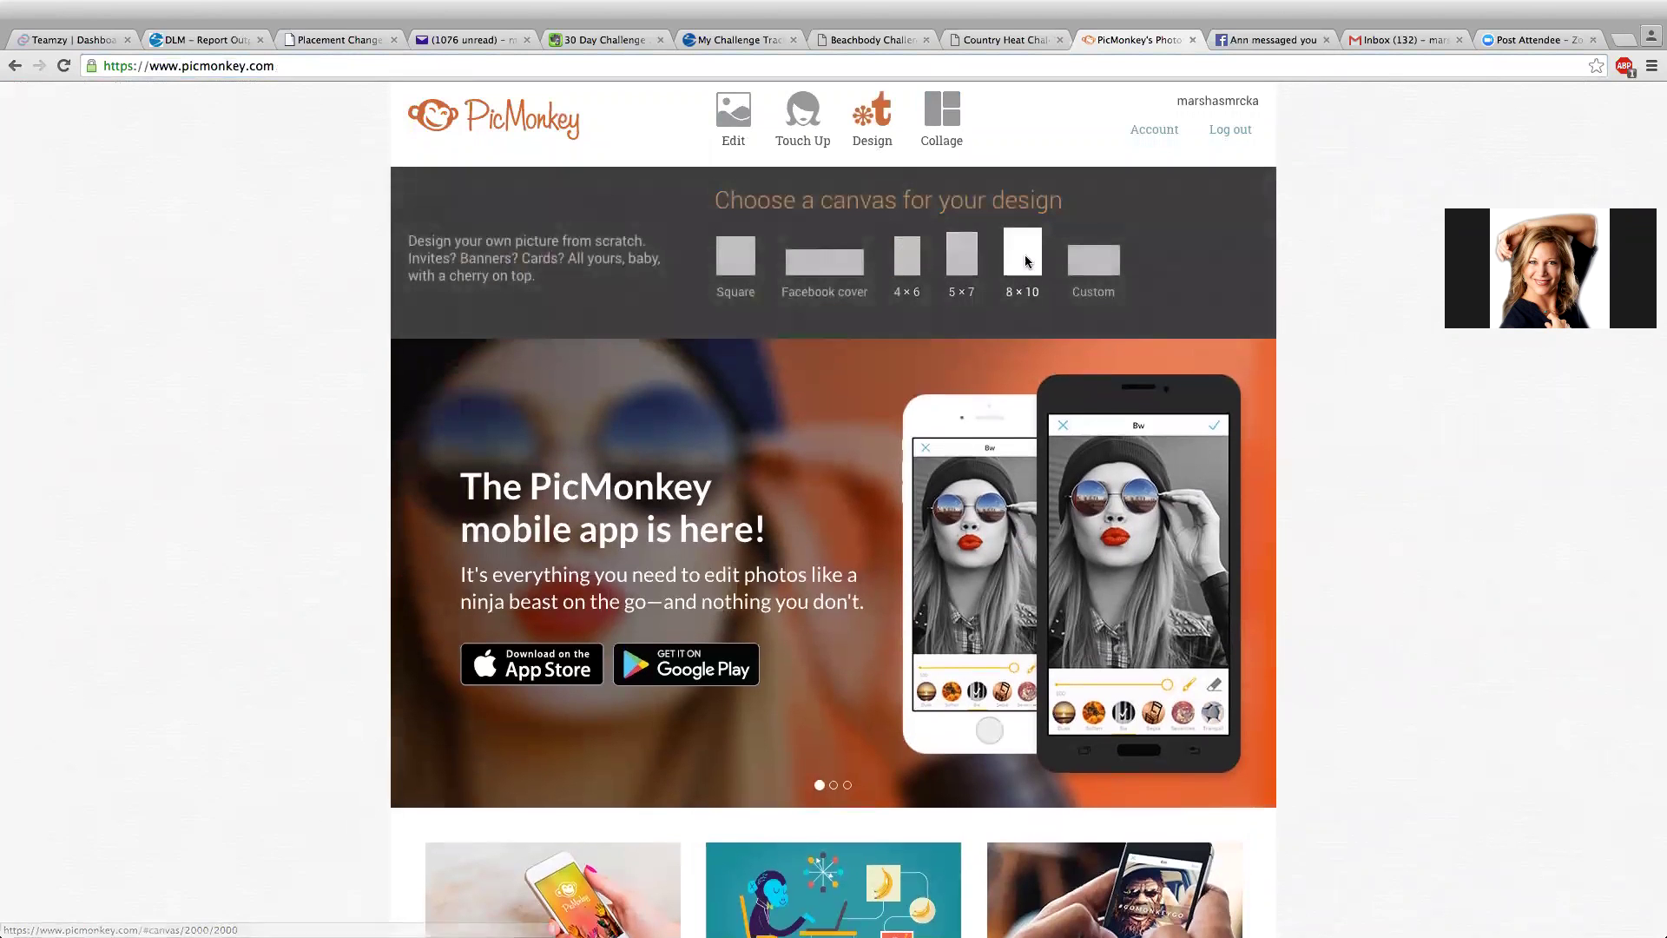
click(1090, 265)
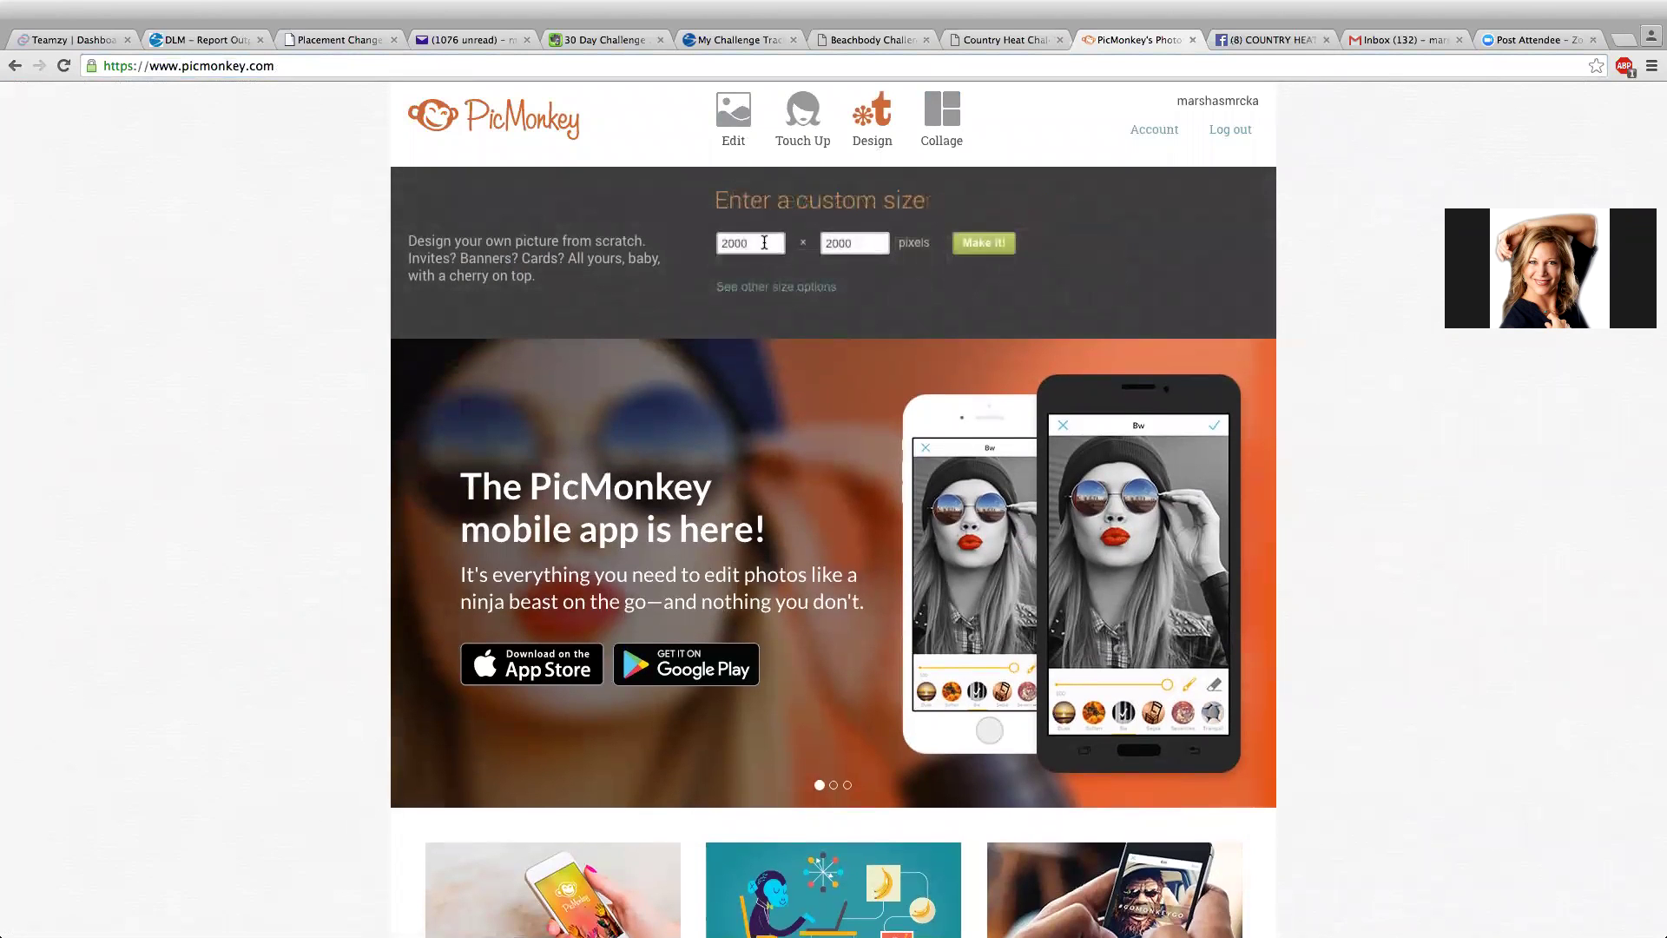
drag(764, 242, 718, 243)
drag(853, 239, 819, 243)
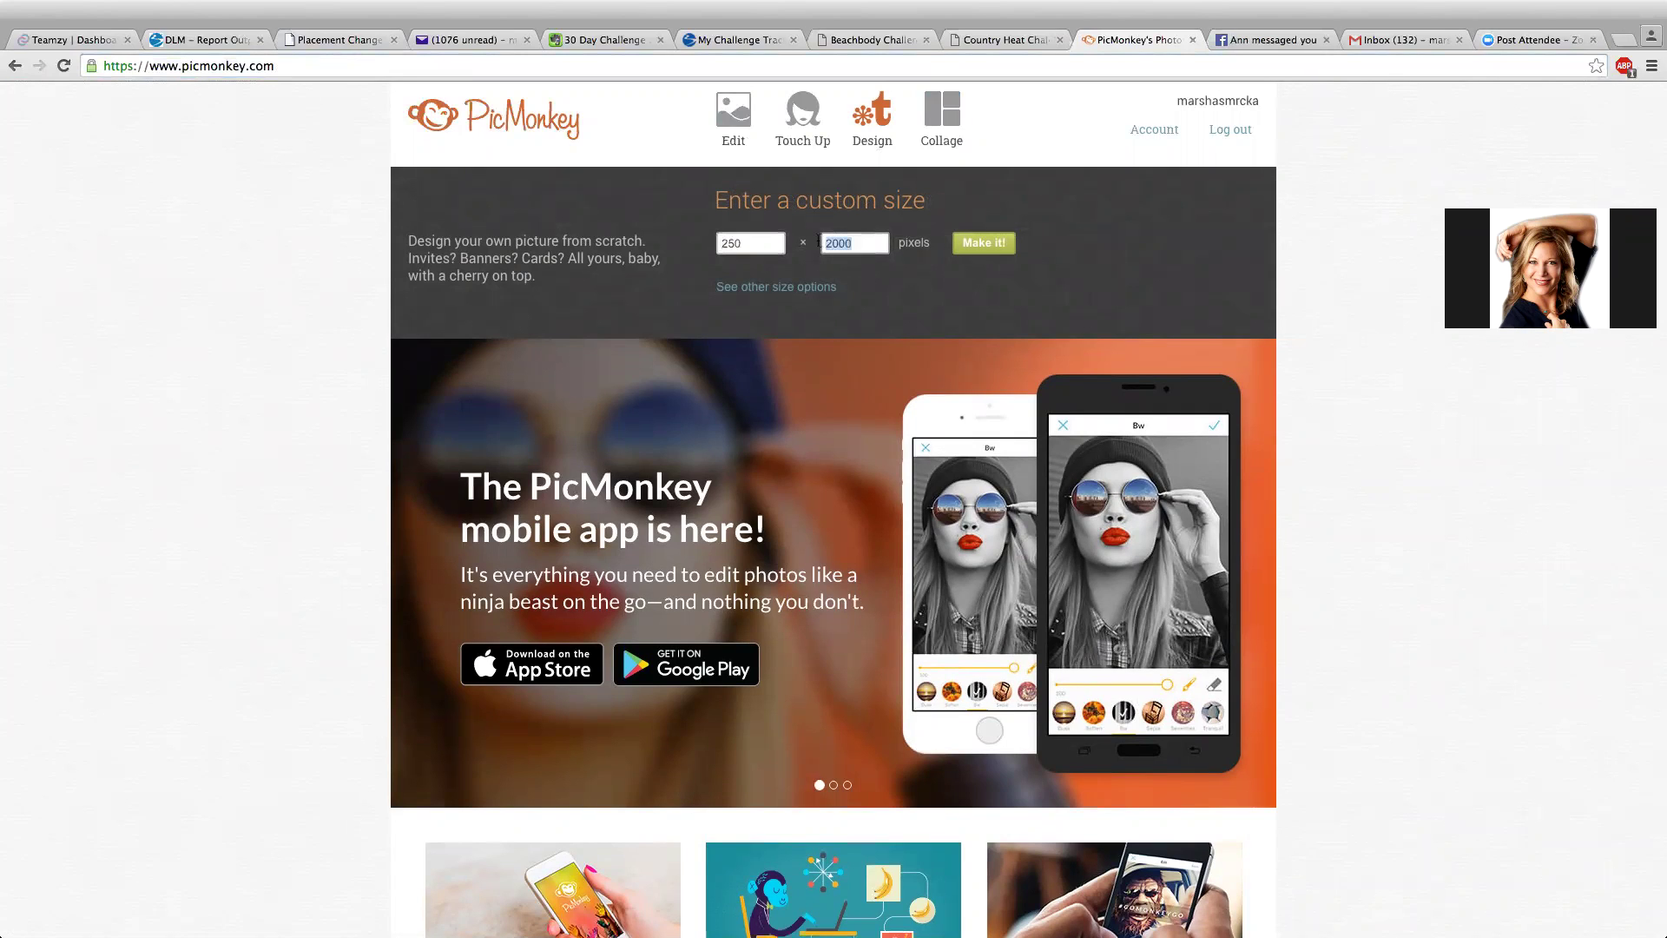
text(2)
click(1000, 249)
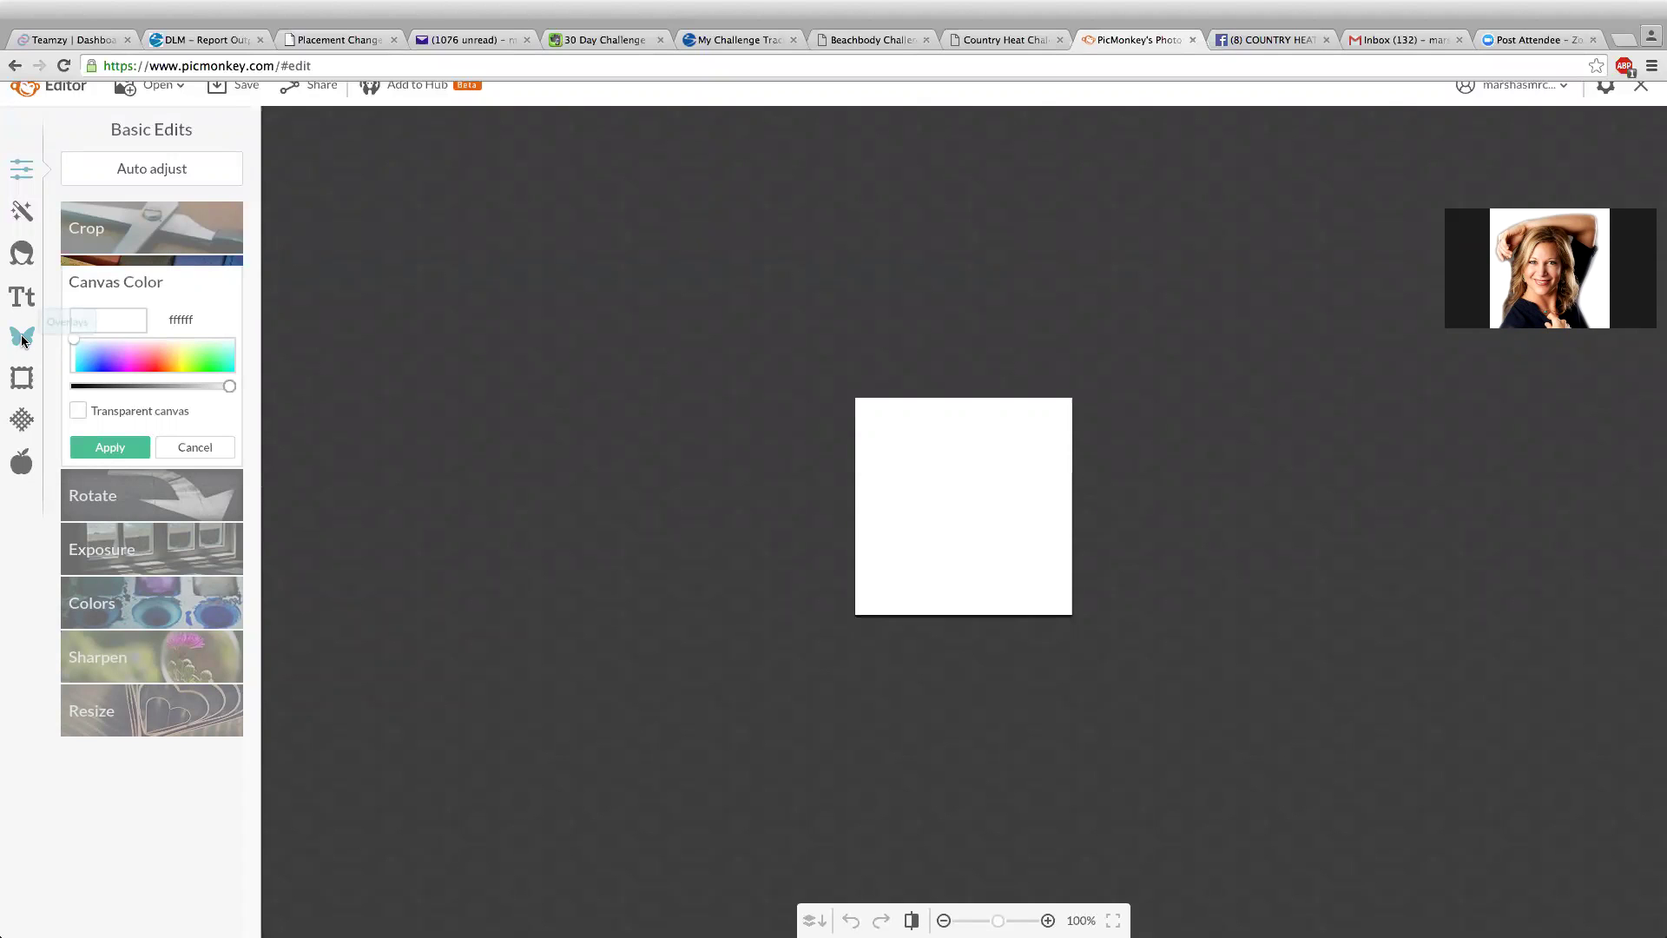
click(22, 338)
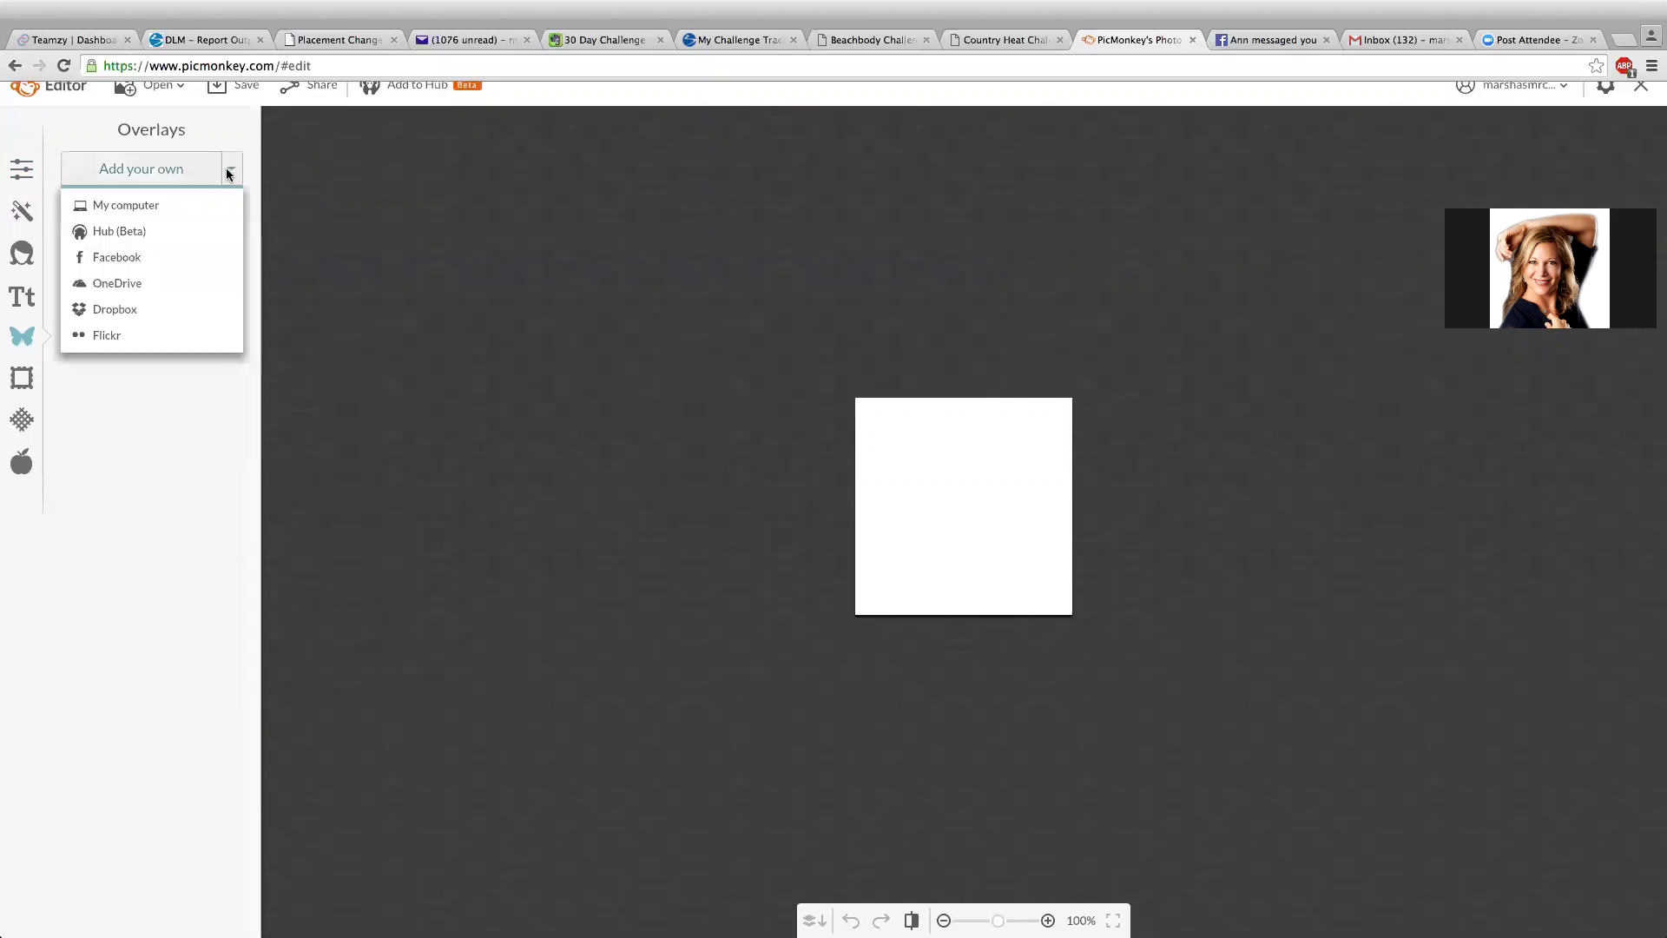
Add country heat1.jpg from the Desktop as an overlay on the canvas.
click(122, 205)
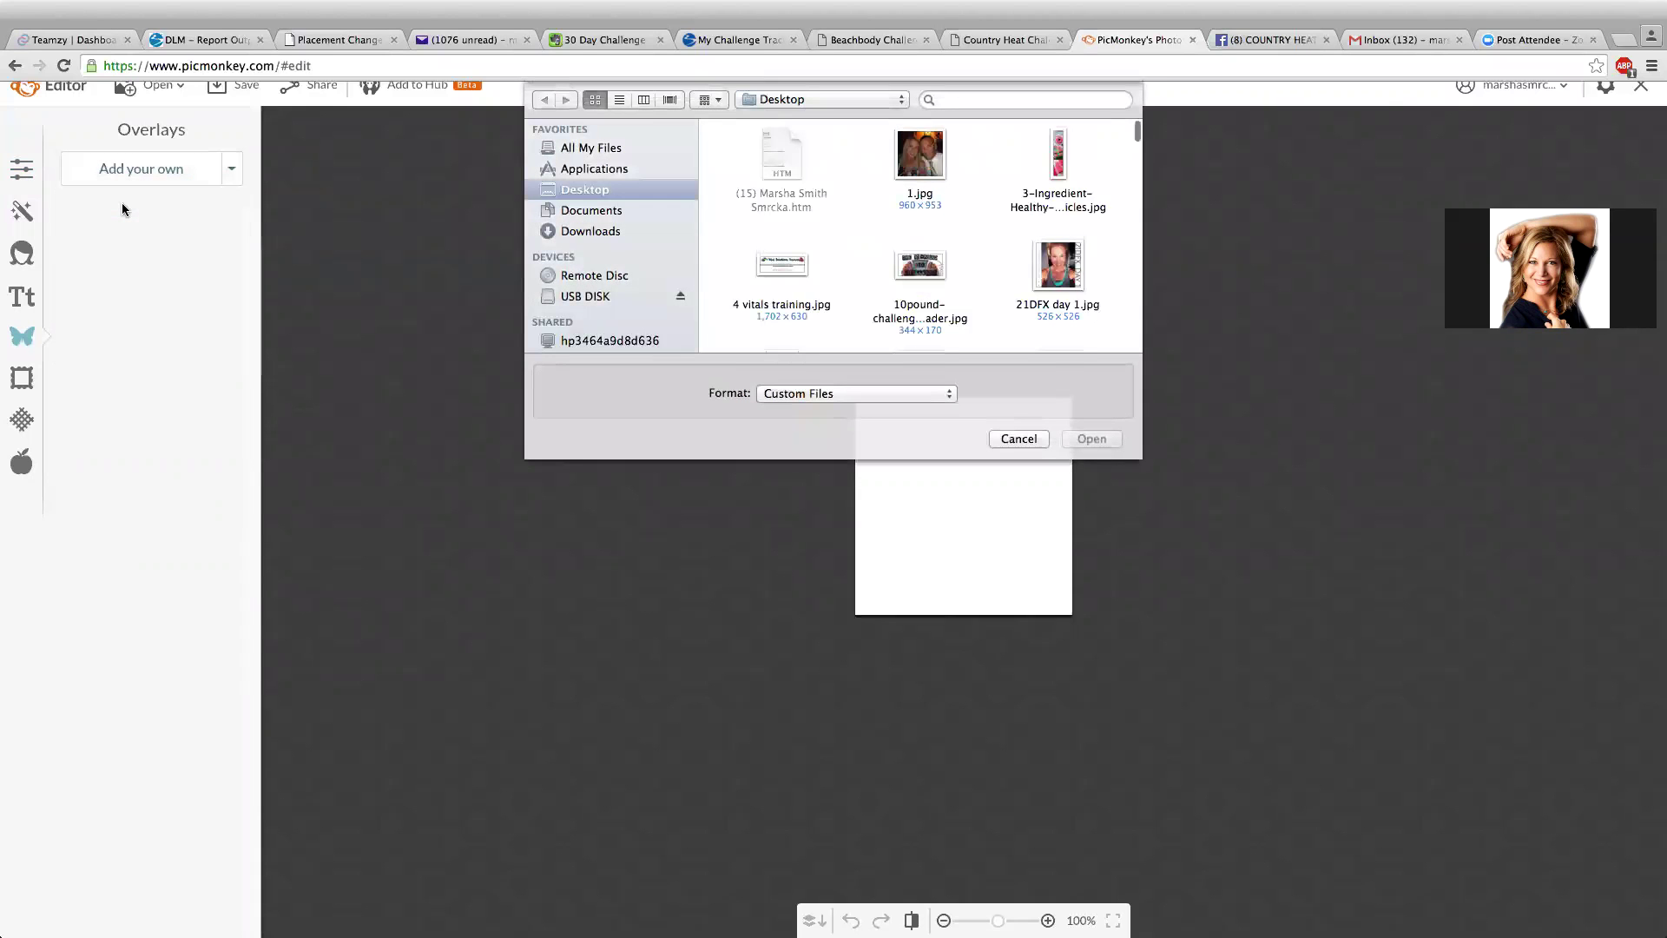
scroll(903, 227, down, 10)
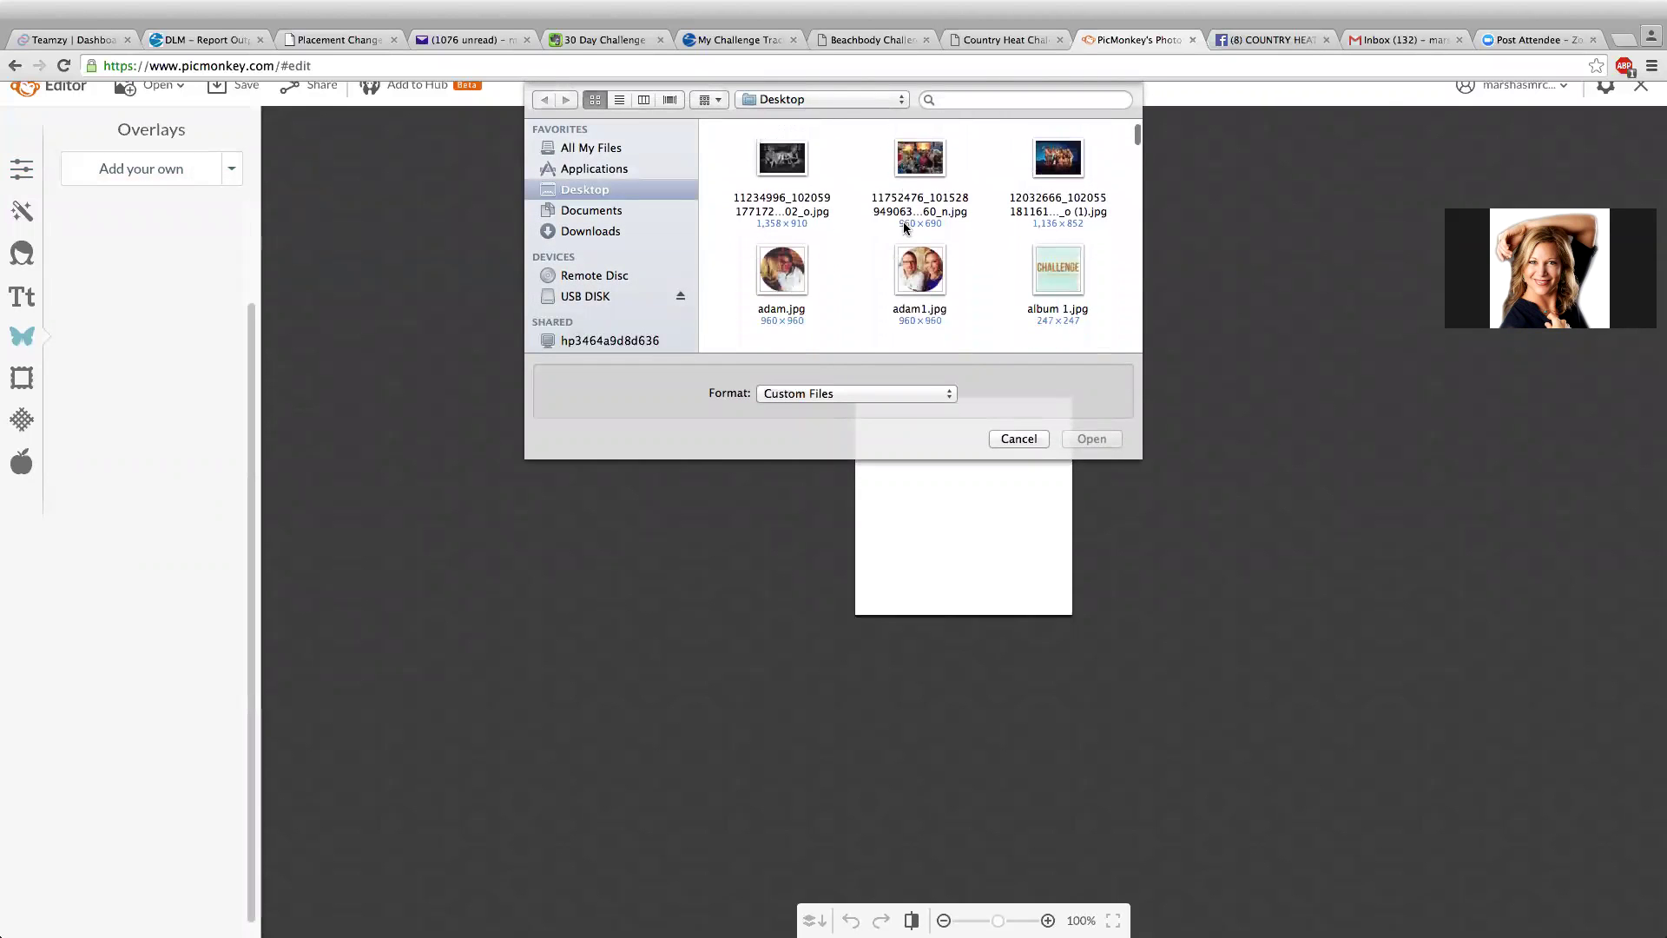
scroll(904, 227, down, 3)
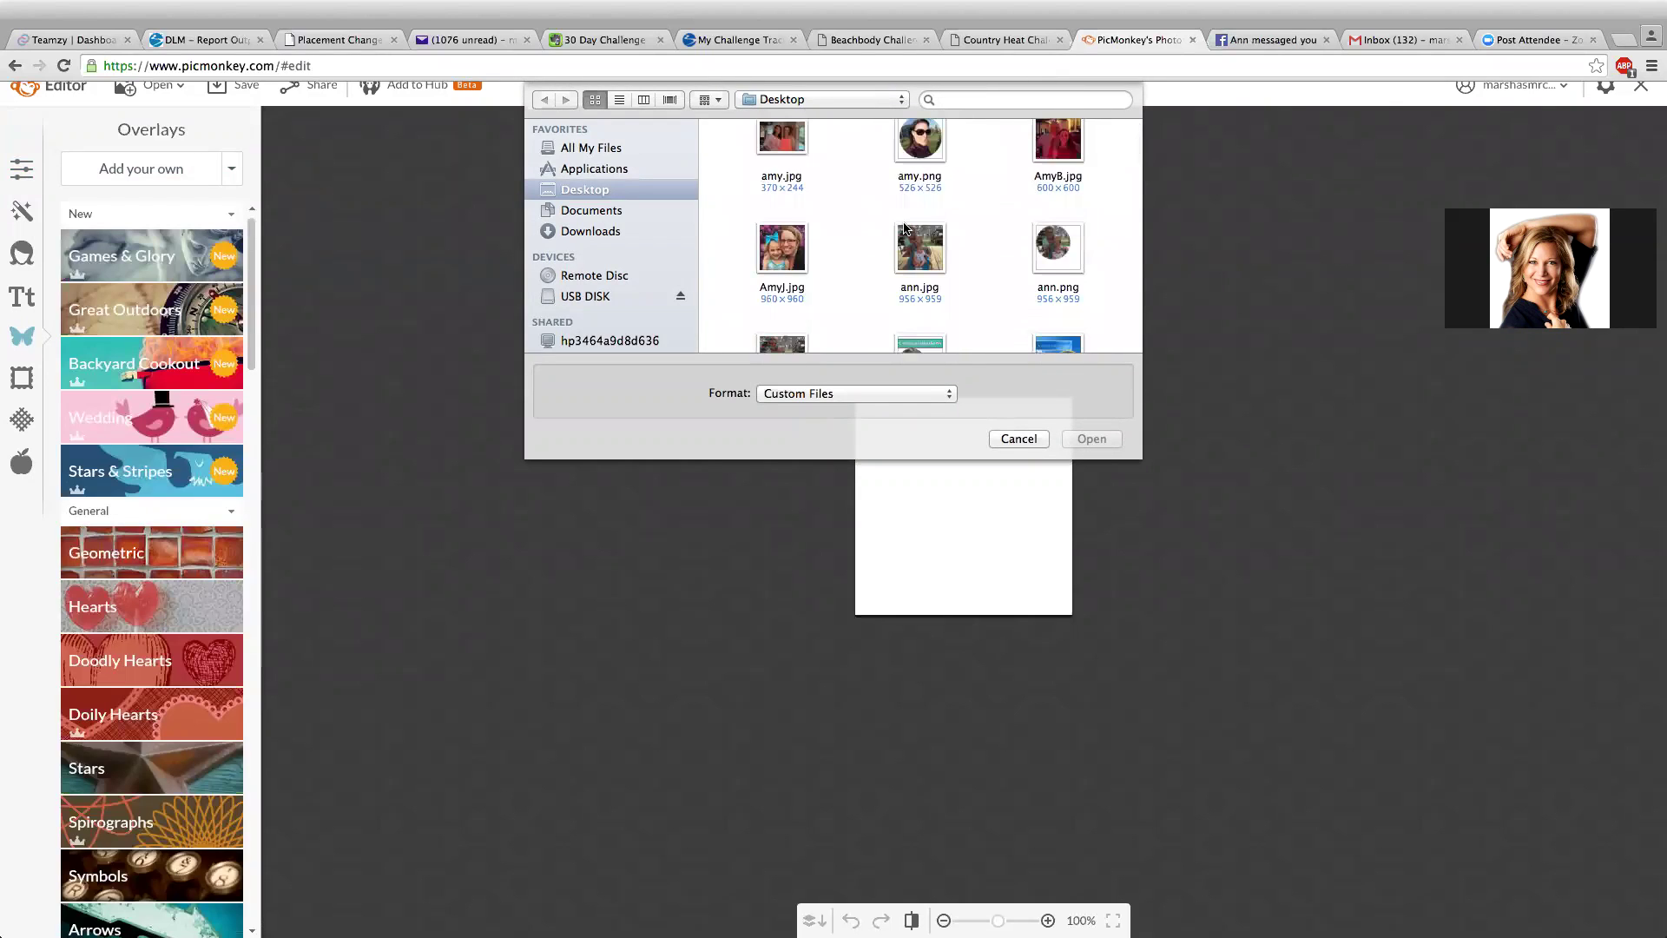
scroll(904, 228, down, 5)
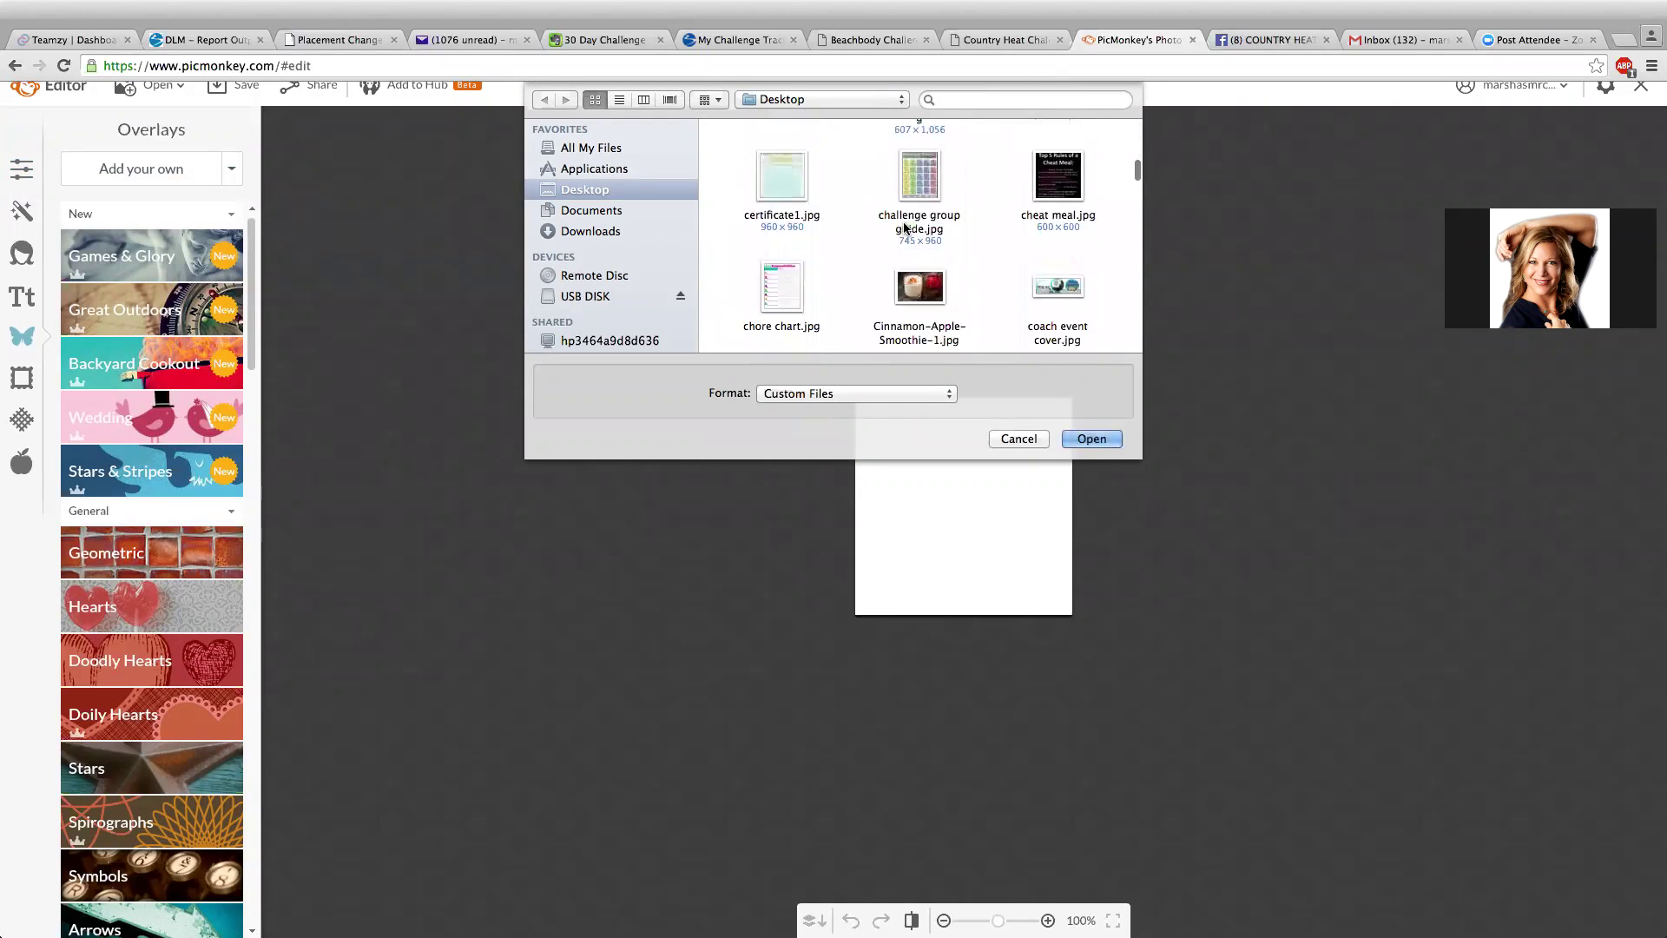
scroll(904, 228, down, 5)
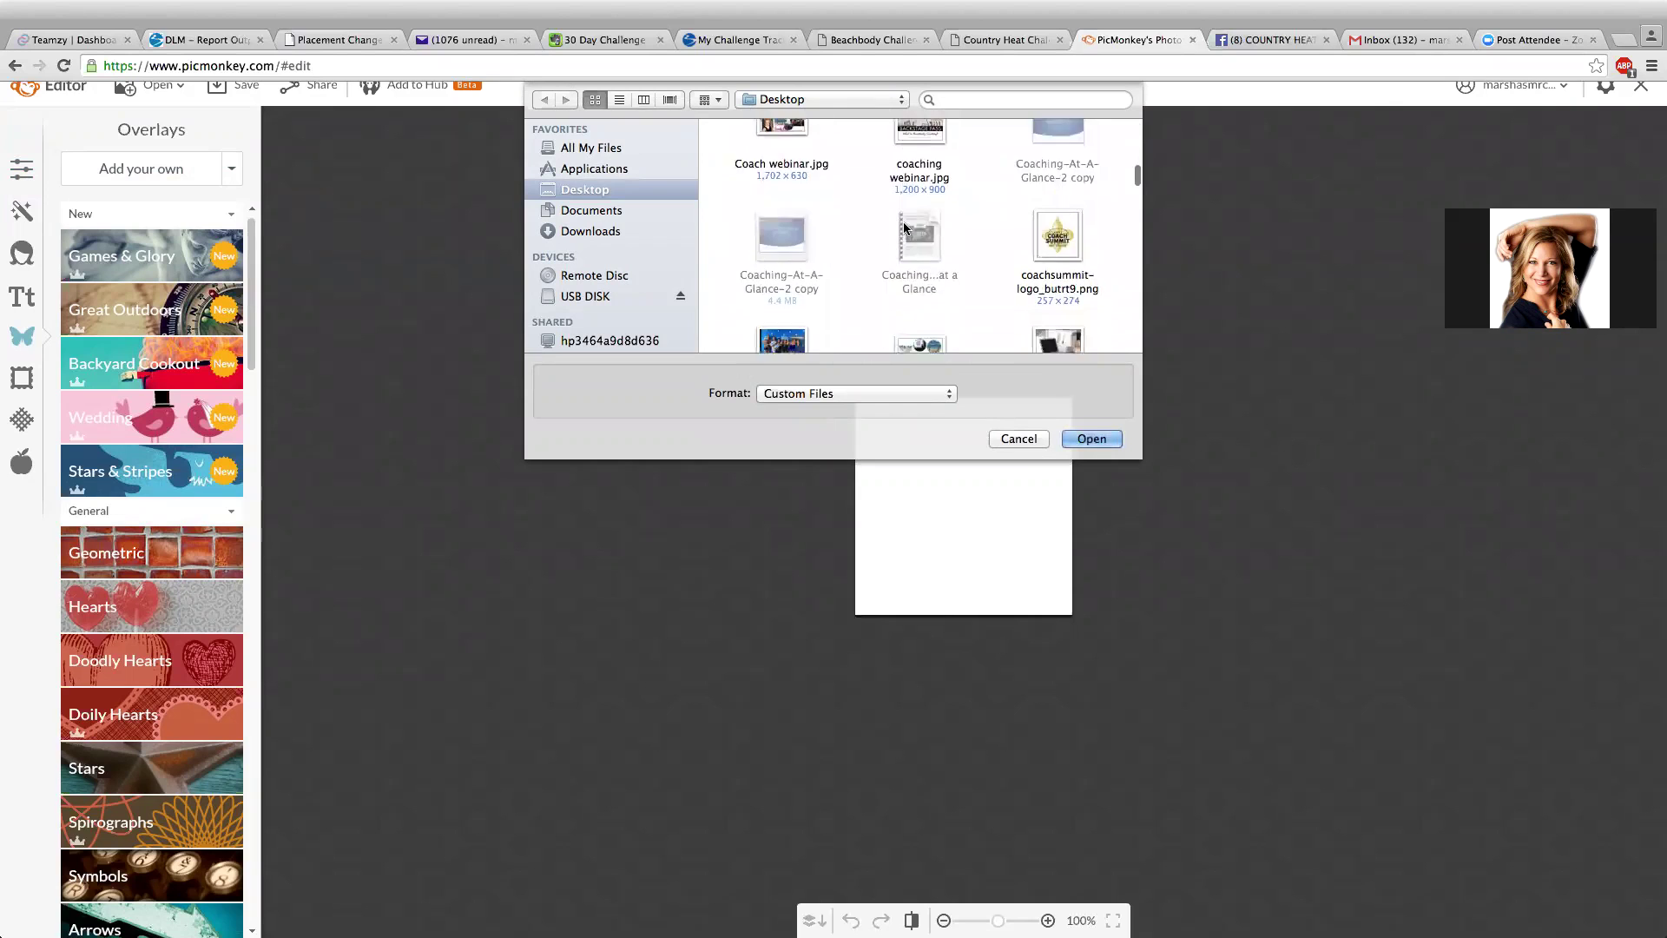
scroll(904, 228, down, 3)
scroll(904, 227, up, 4)
scroll(904, 228, down, 2)
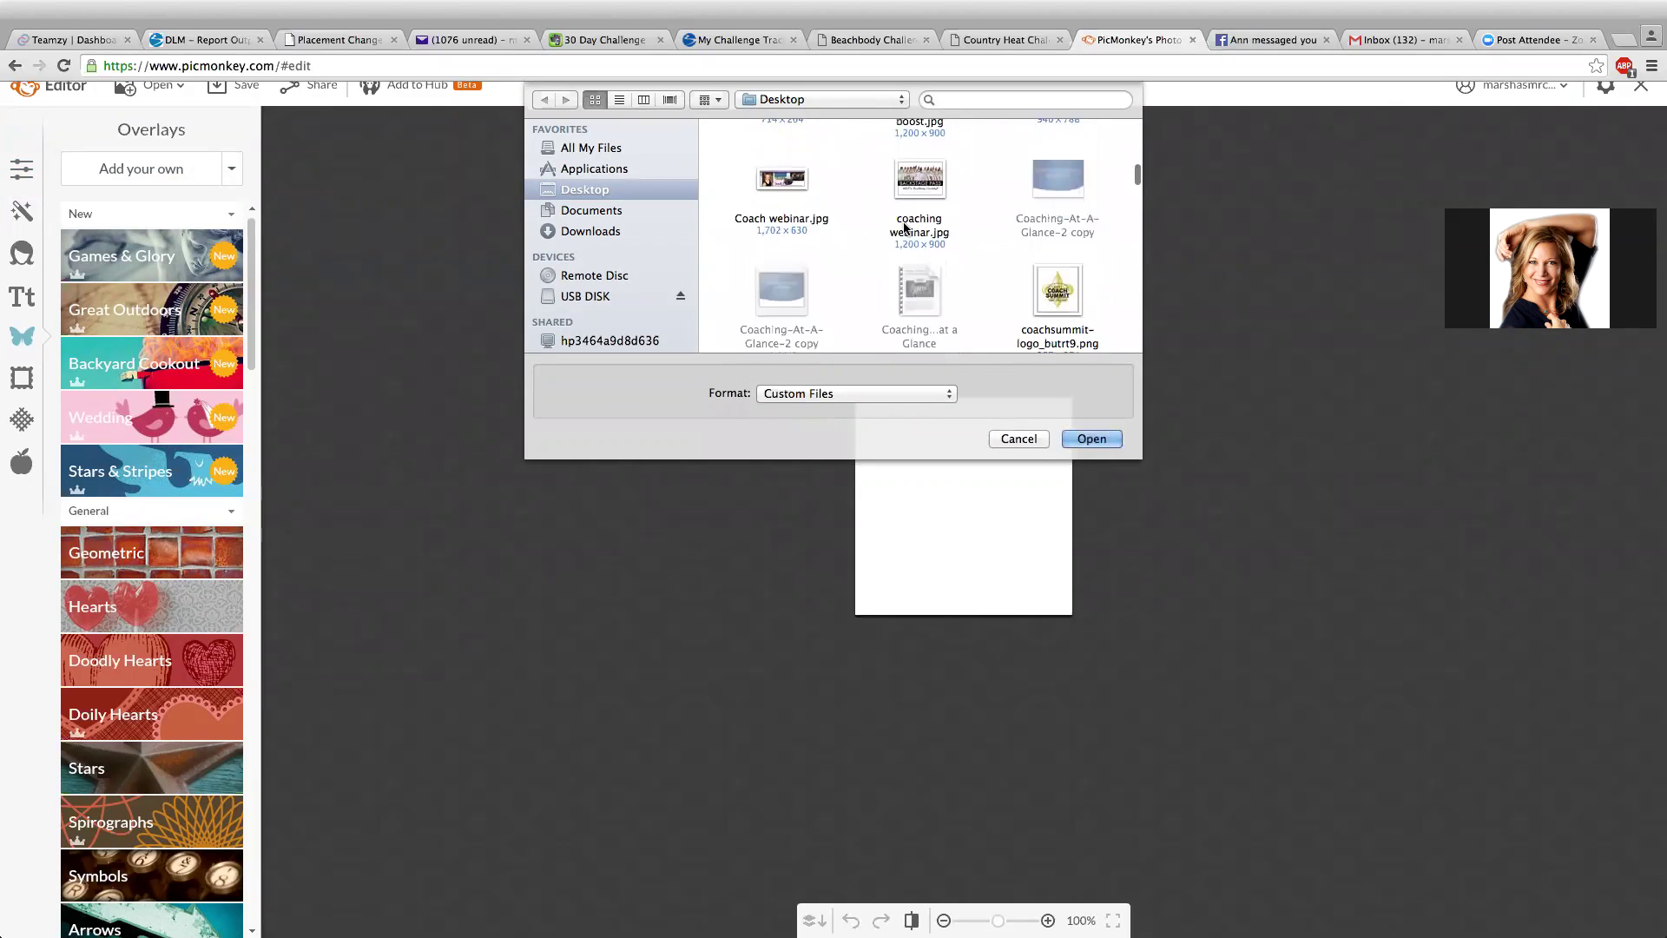
scroll(904, 227, down, 5)
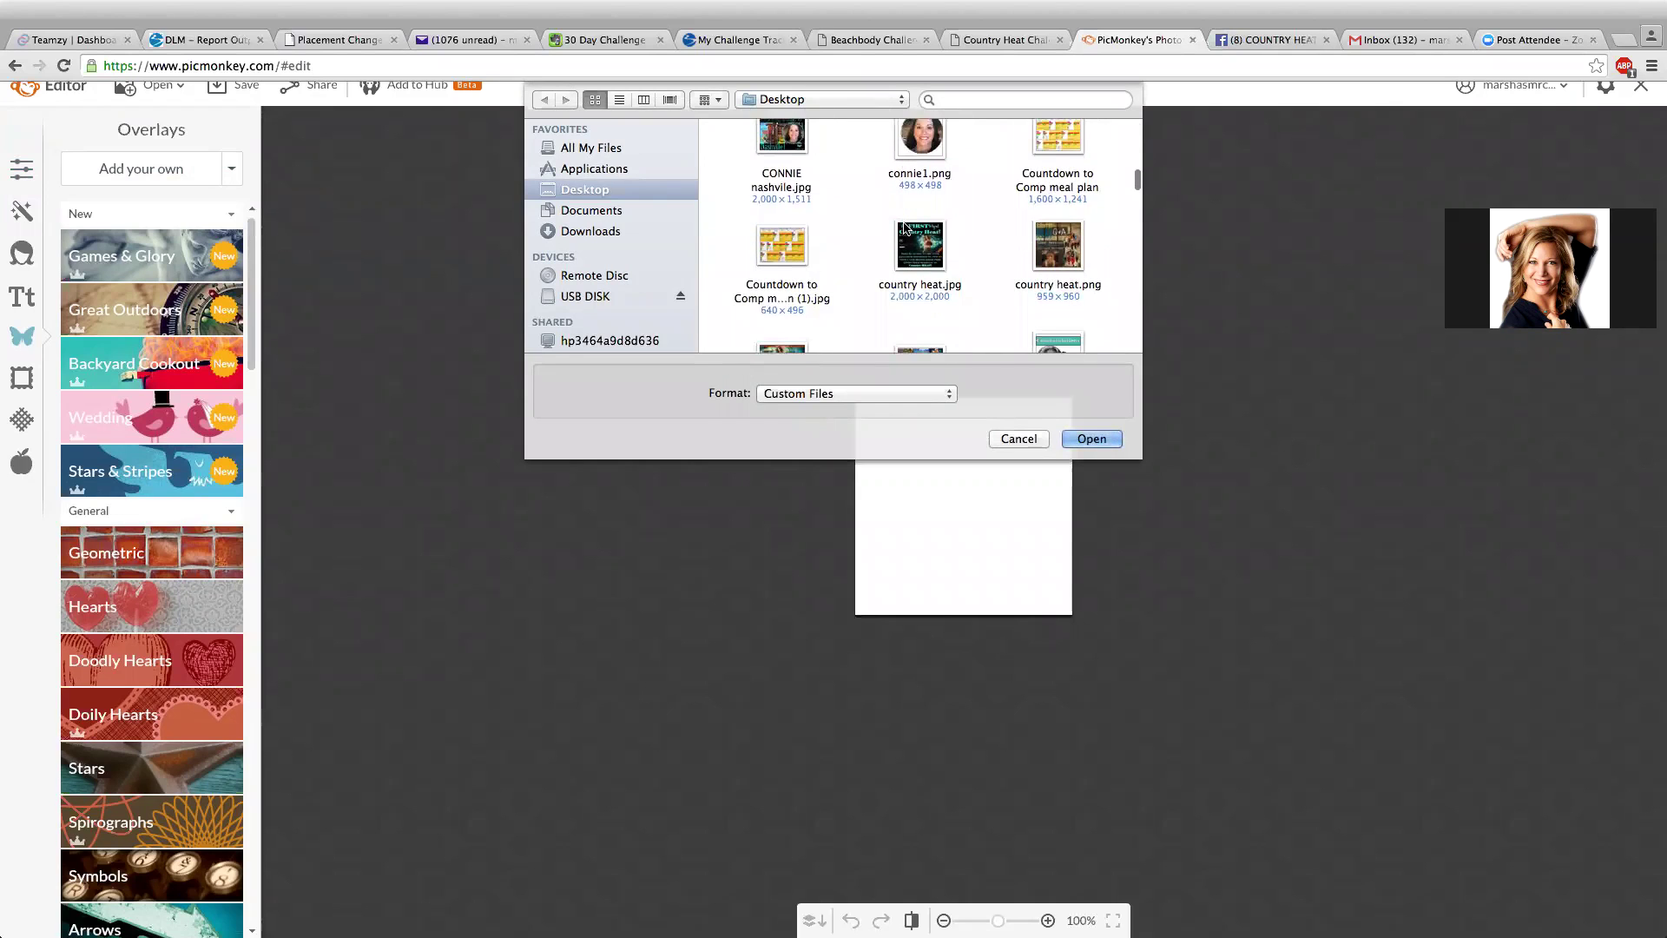
scroll(904, 228, down, 2)
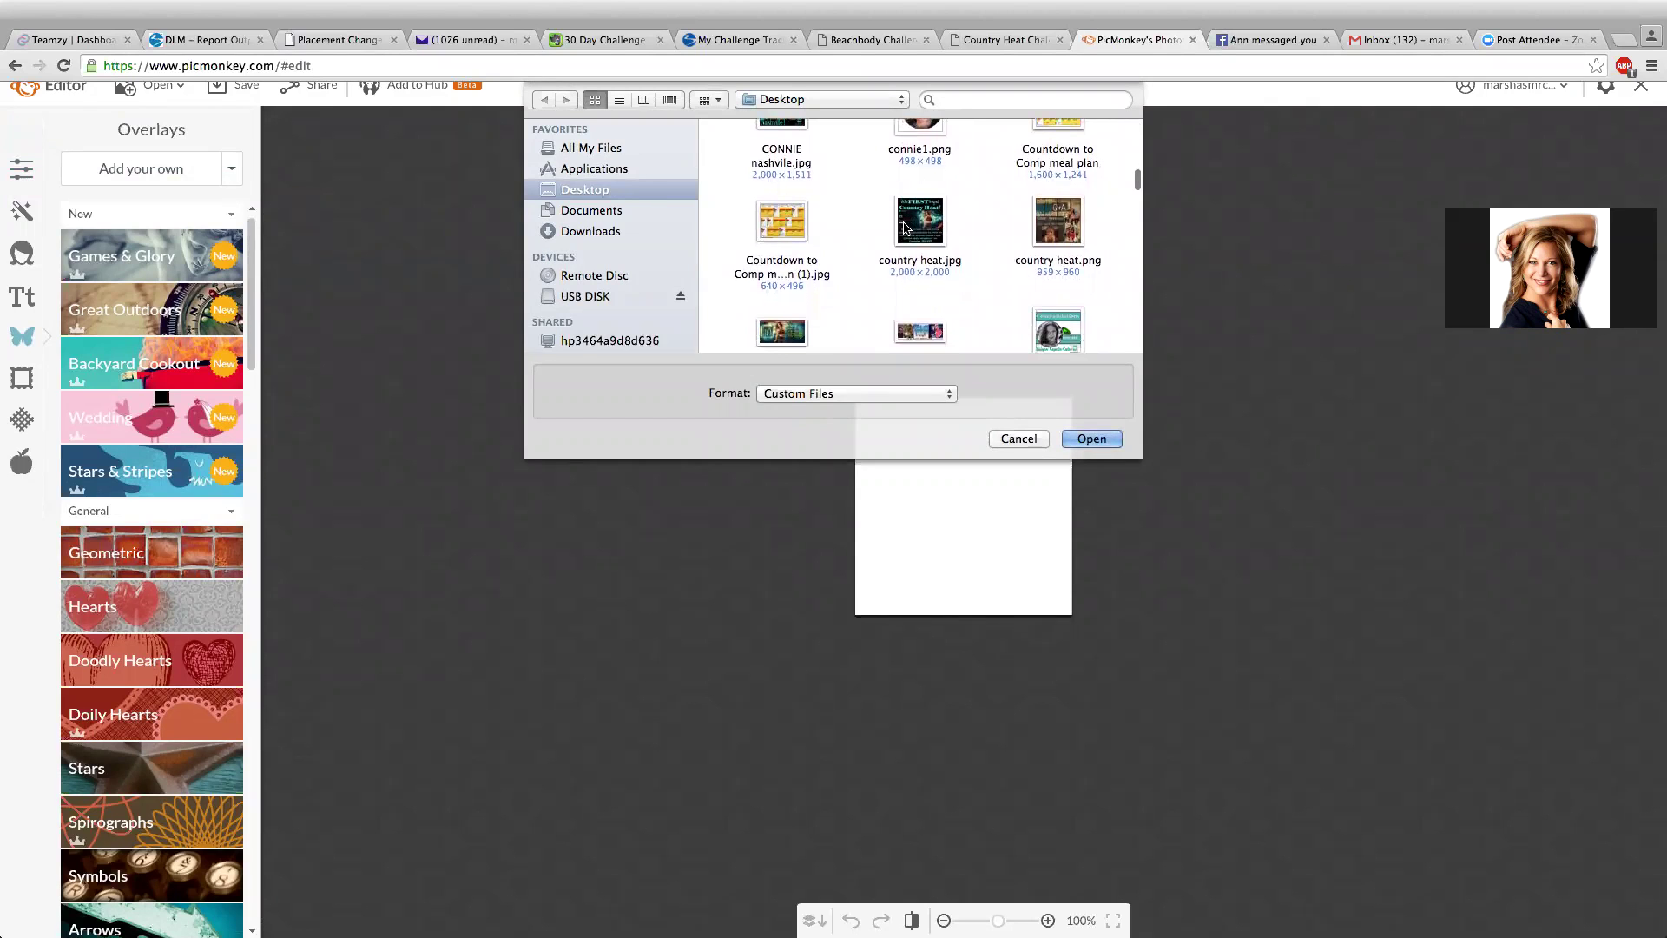
scroll(904, 228, down, 3)
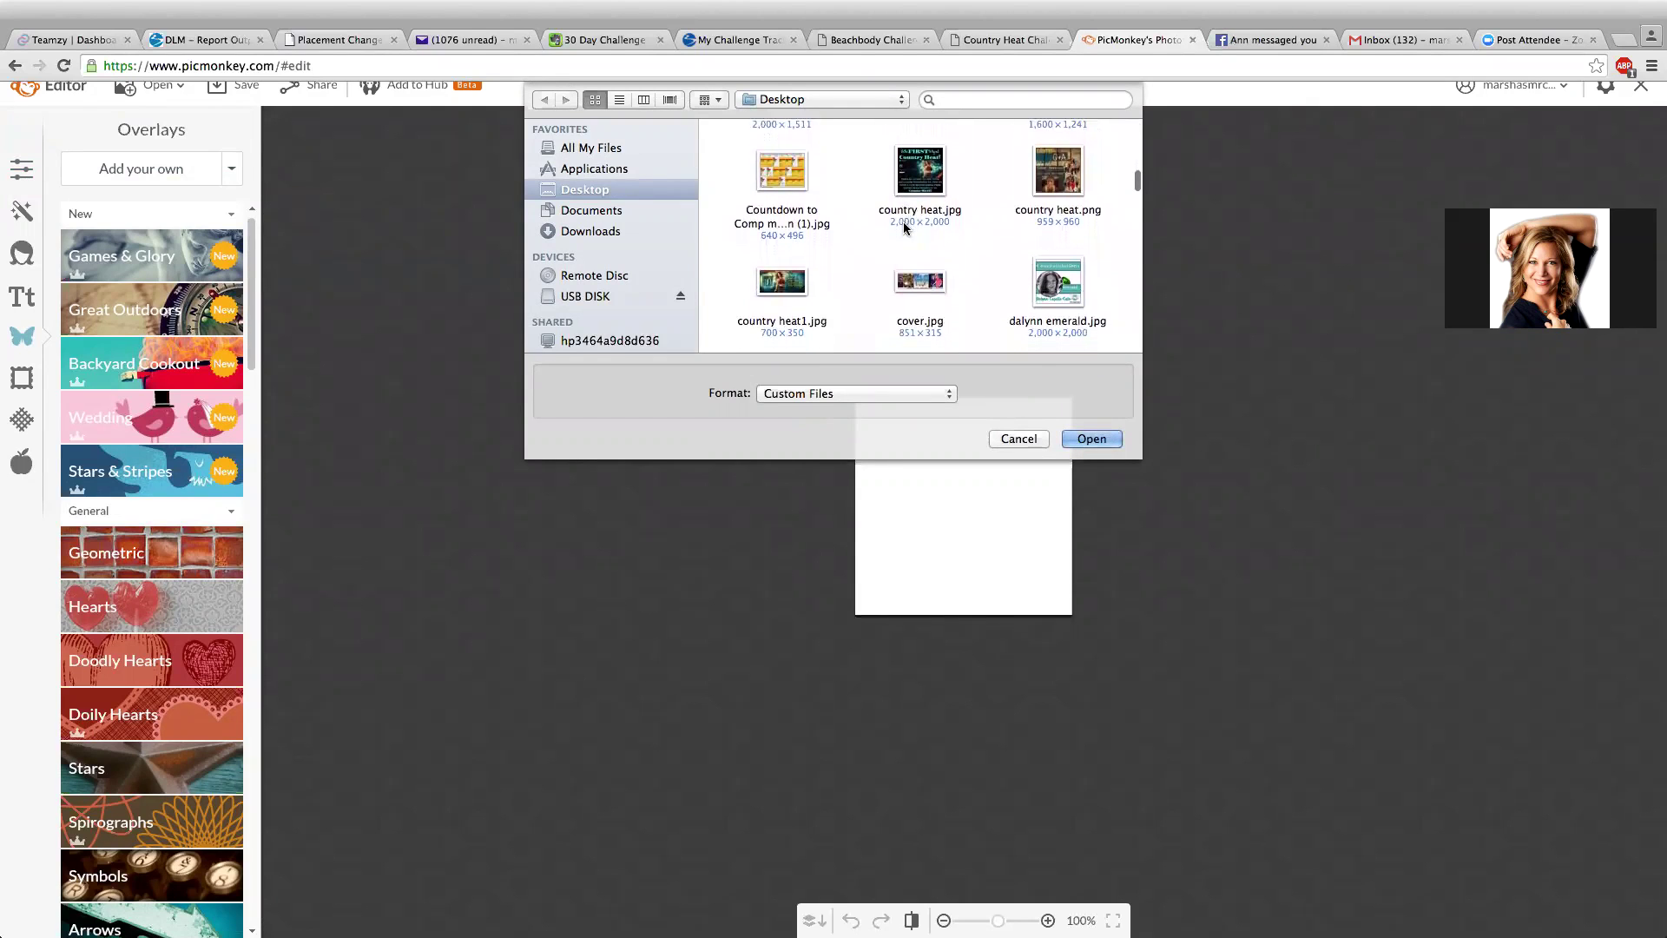
scroll(904, 227, down, 3)
click(777, 233)
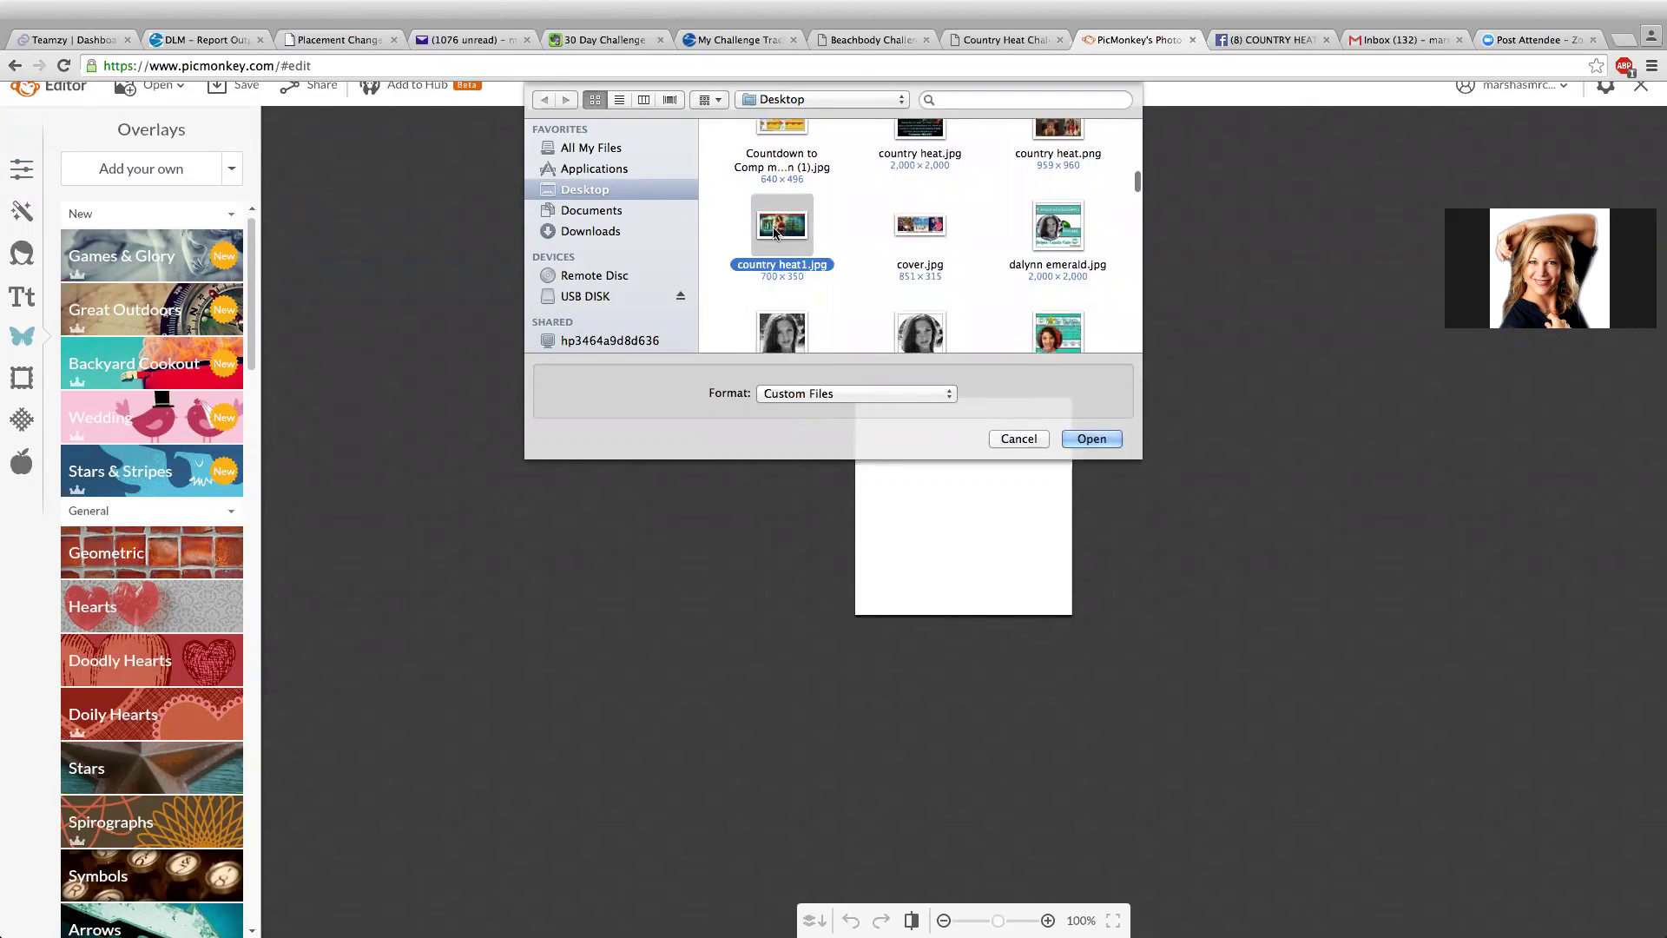
click(1090, 439)
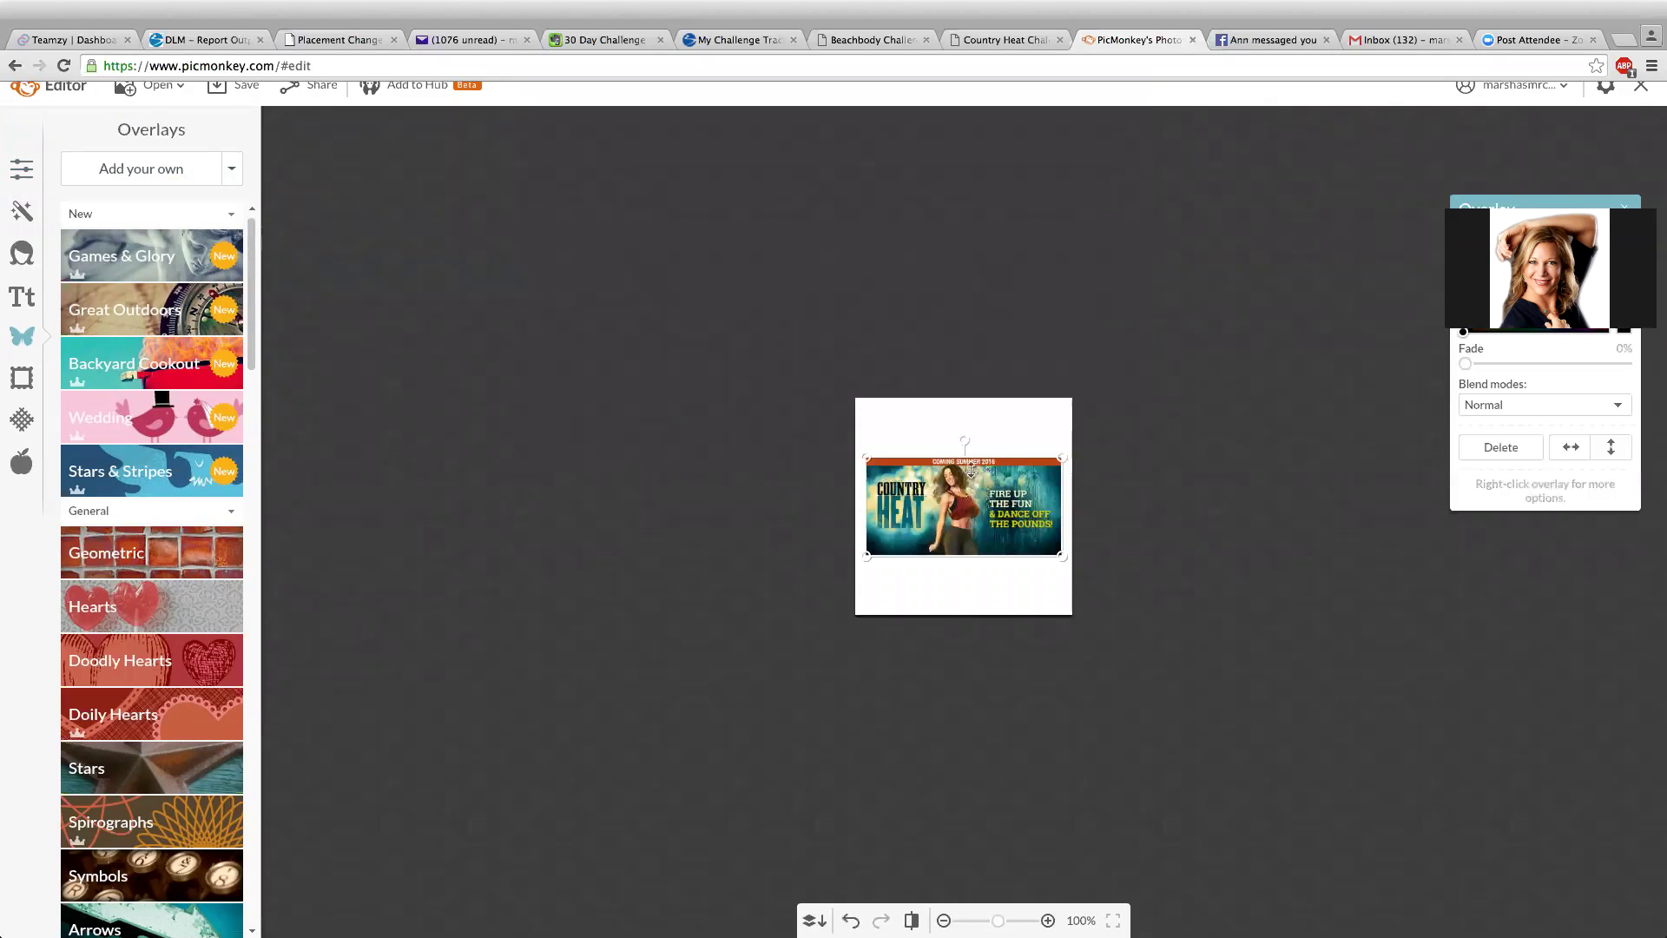
Resize and nudge the Country Heat overlay so COUNTRY HEAT and the dancer fill the 250 × 250 canvas.
drag(971, 452, 975, 353)
drag(976, 494, 898, 553)
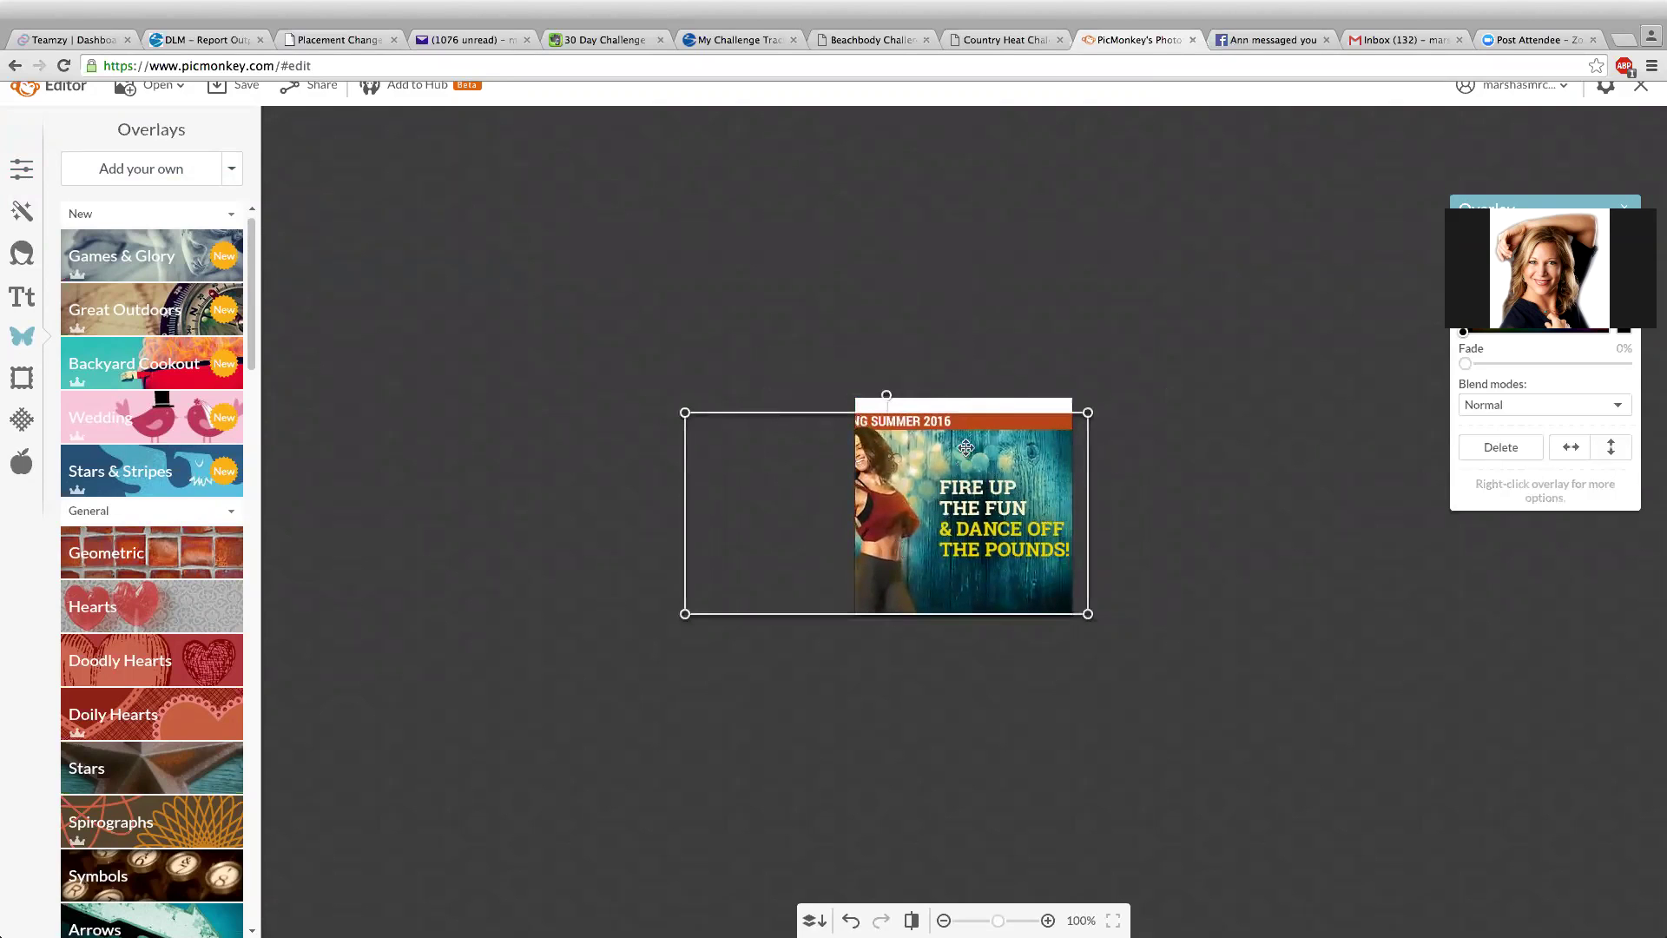
drag(992, 409, 1041, 399)
click(1042, 470)
drag(1041, 471, 1049, 472)
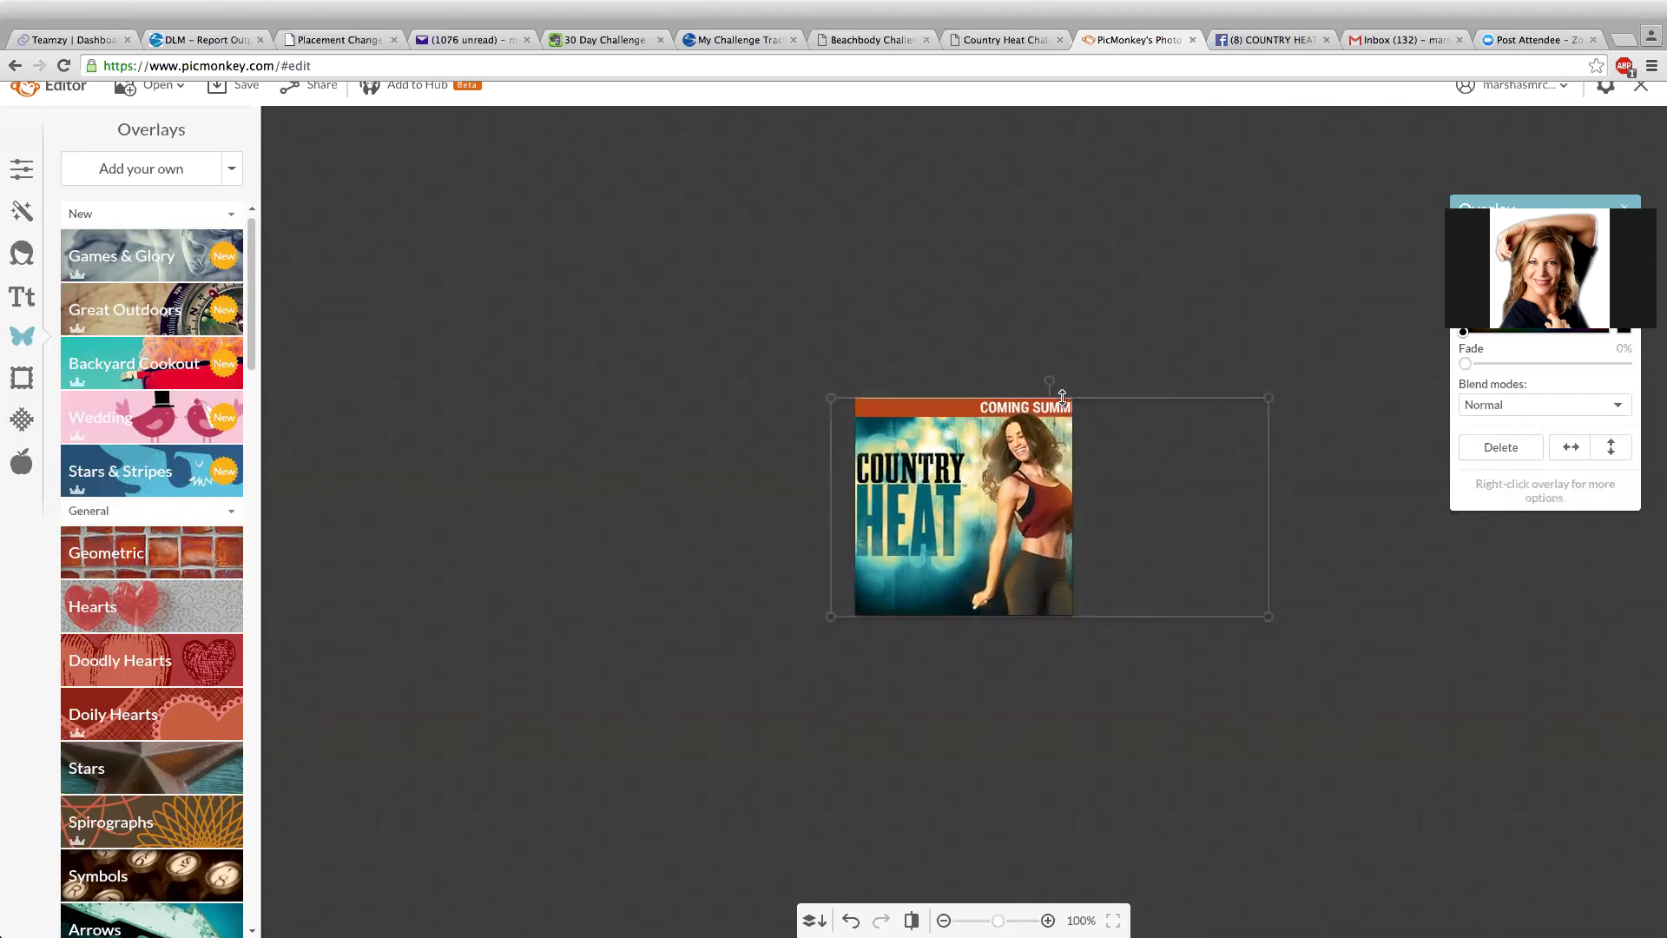
click(1077, 360)
click(897, 399)
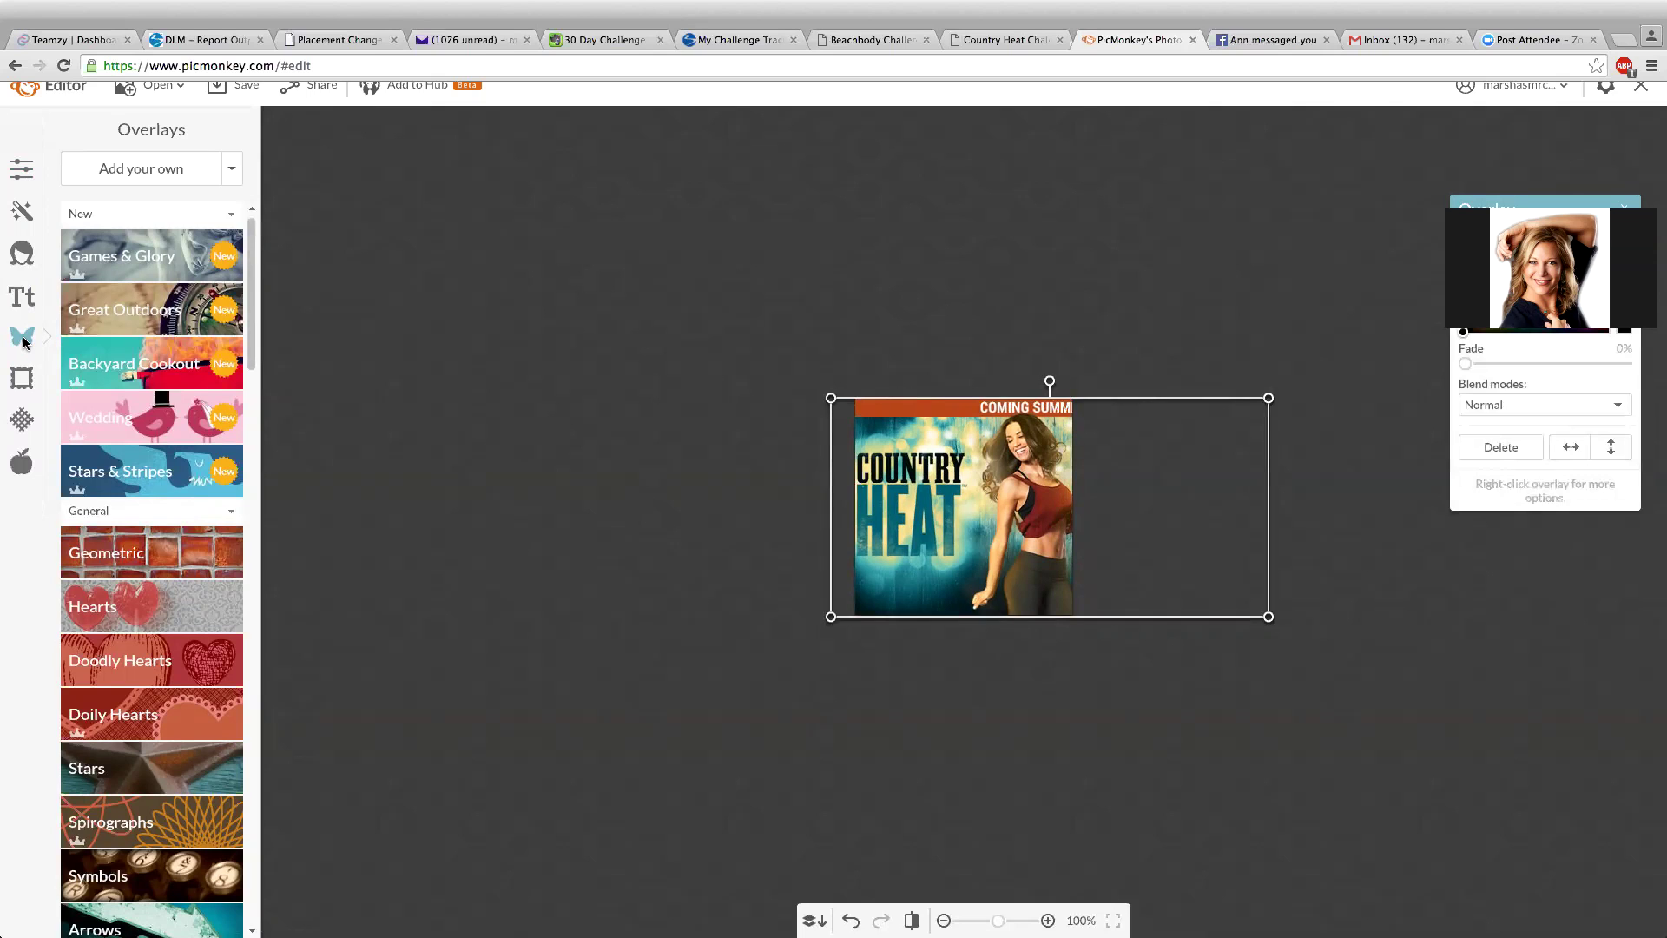
Place a geometric rectangle over the COMING SUMMER text, enlarge it, and eyedrop the orange band colour.
click(122, 547)
click(86, 600)
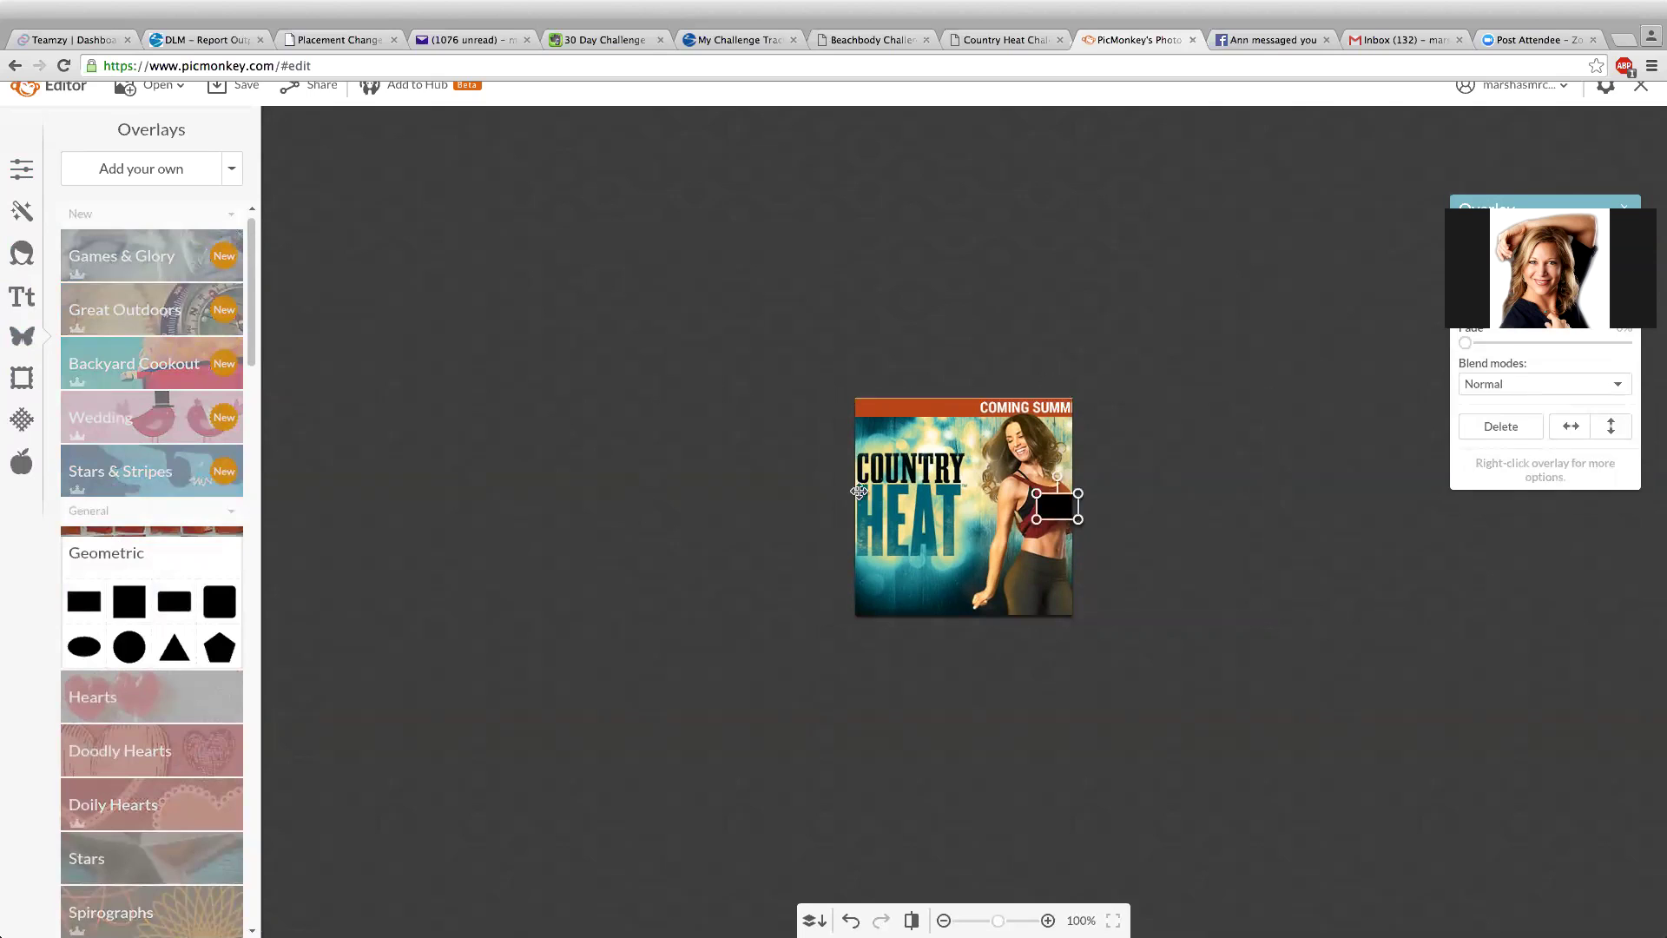
drag(1059, 506, 1095, 402)
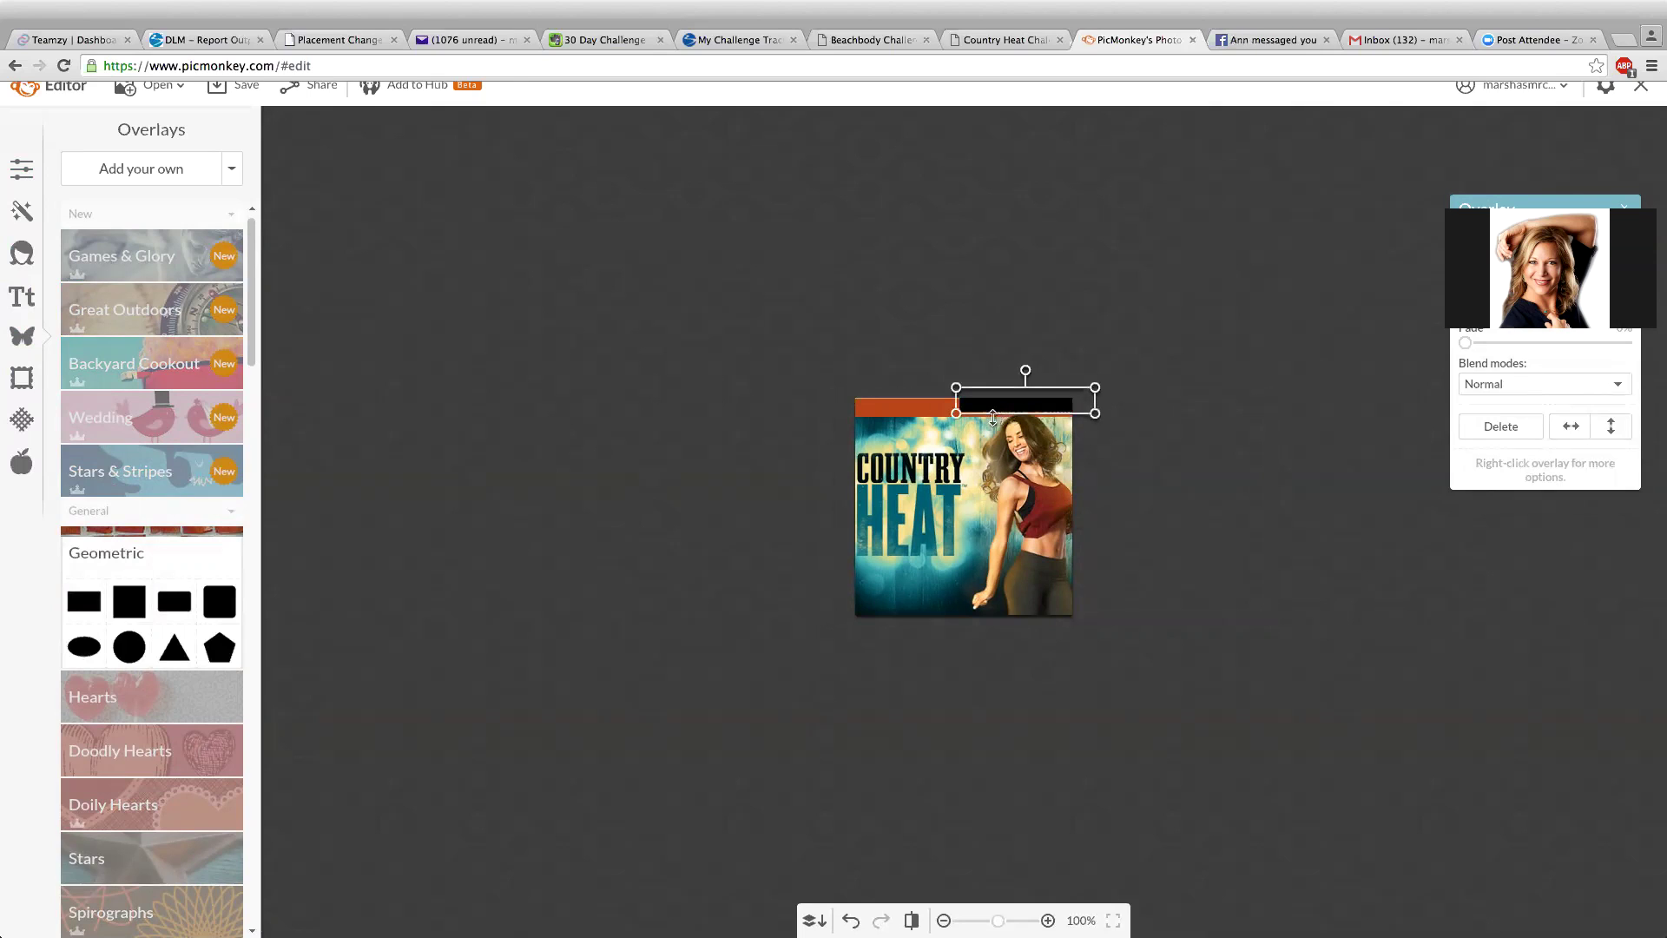
drag(992, 418, 992, 419)
click(1528, 300)
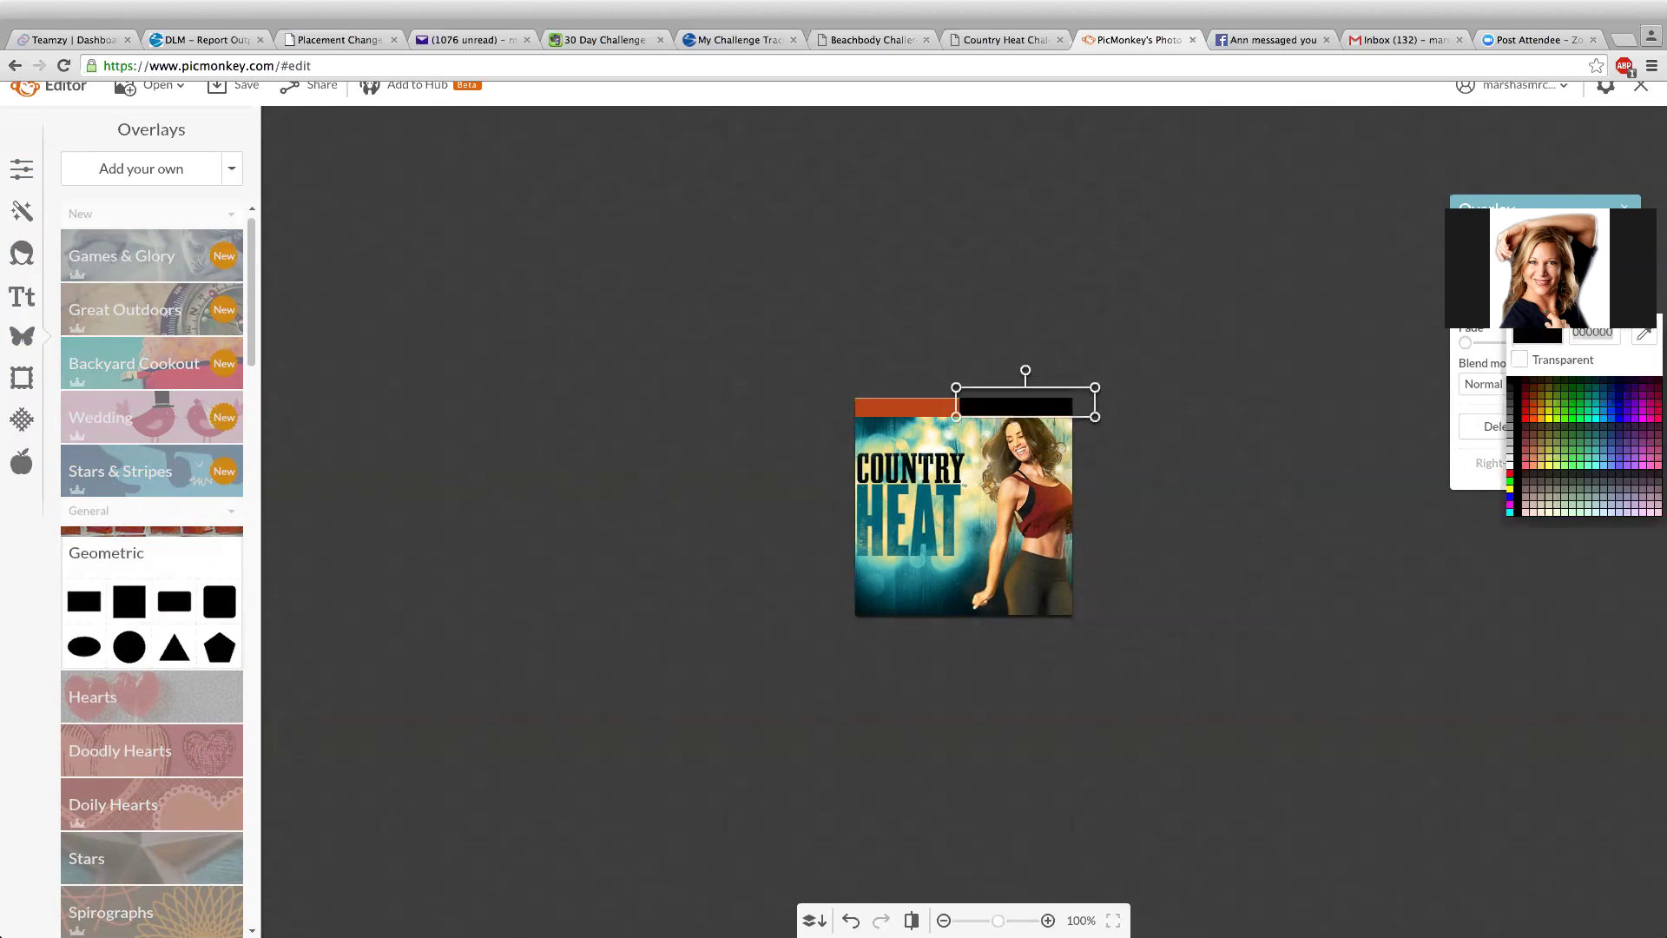
click(1638, 338)
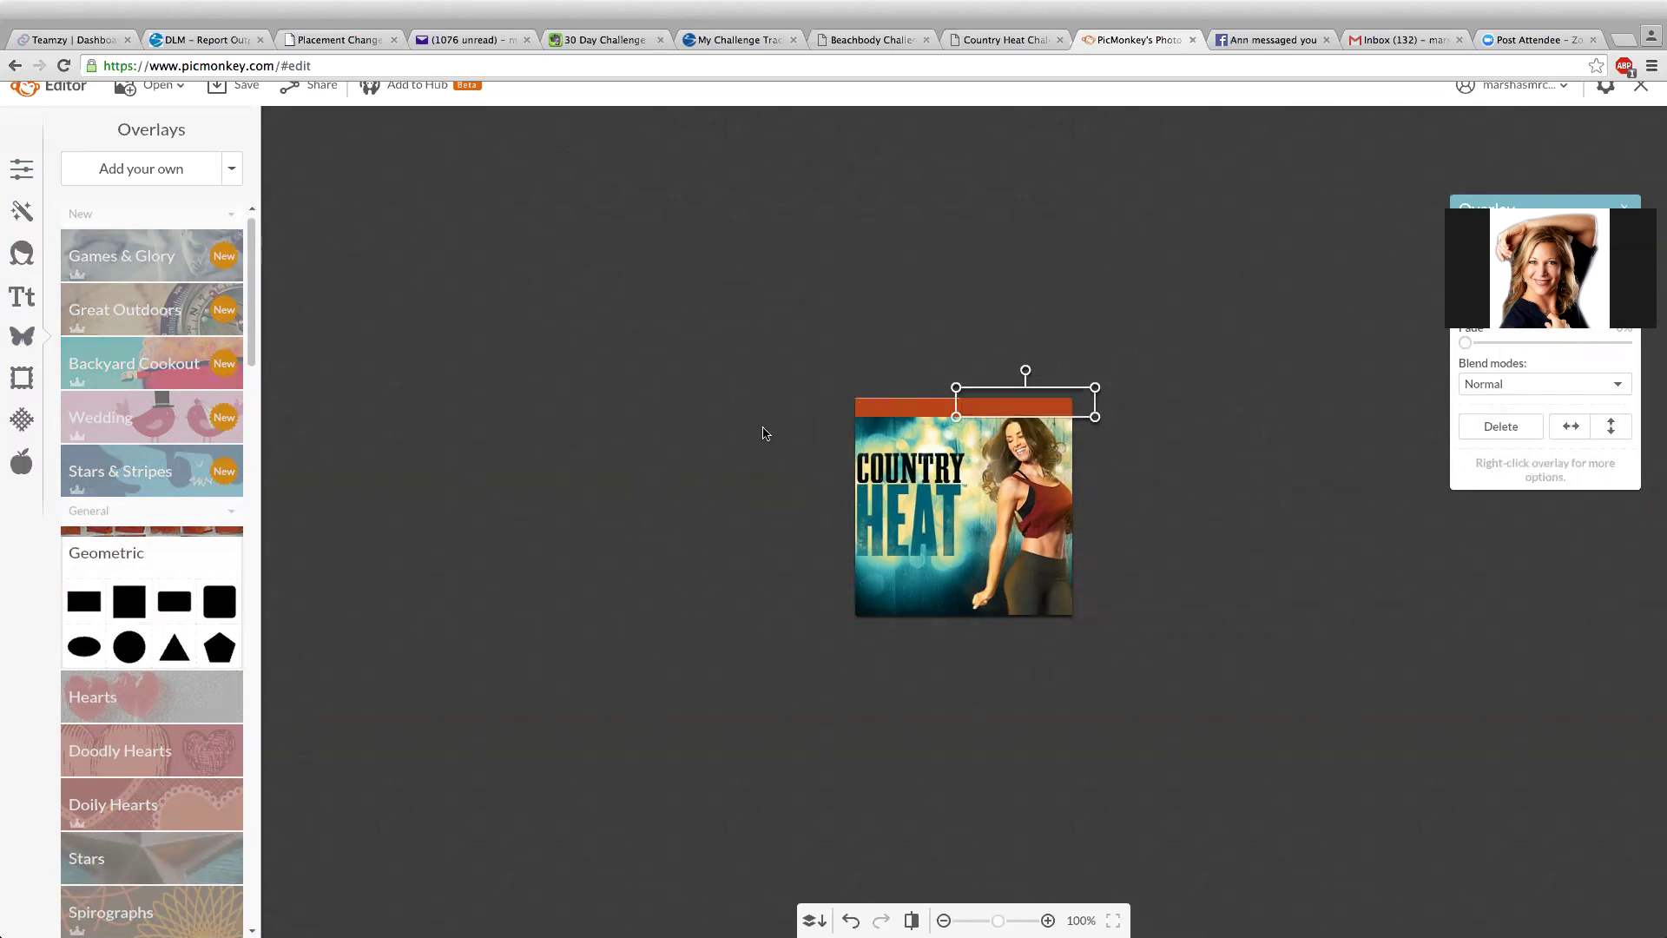
click(779, 427)
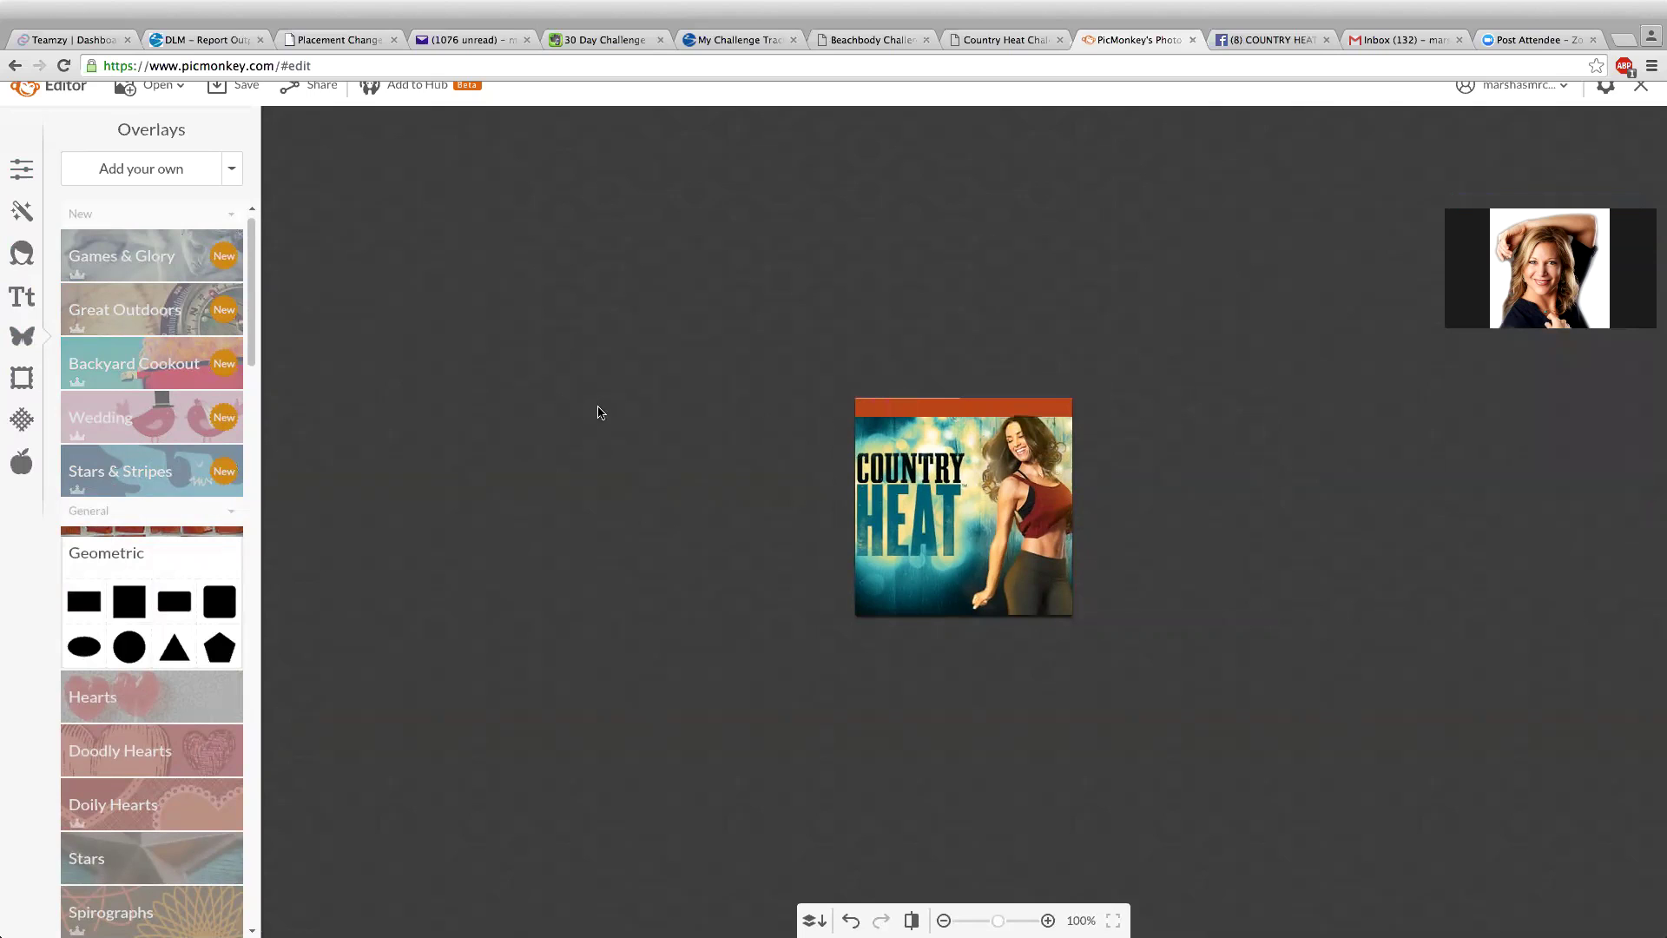
Add a Ferrum text box and correct its wording to 'Fit4mation 30 day Challenge'.
click(23, 299)
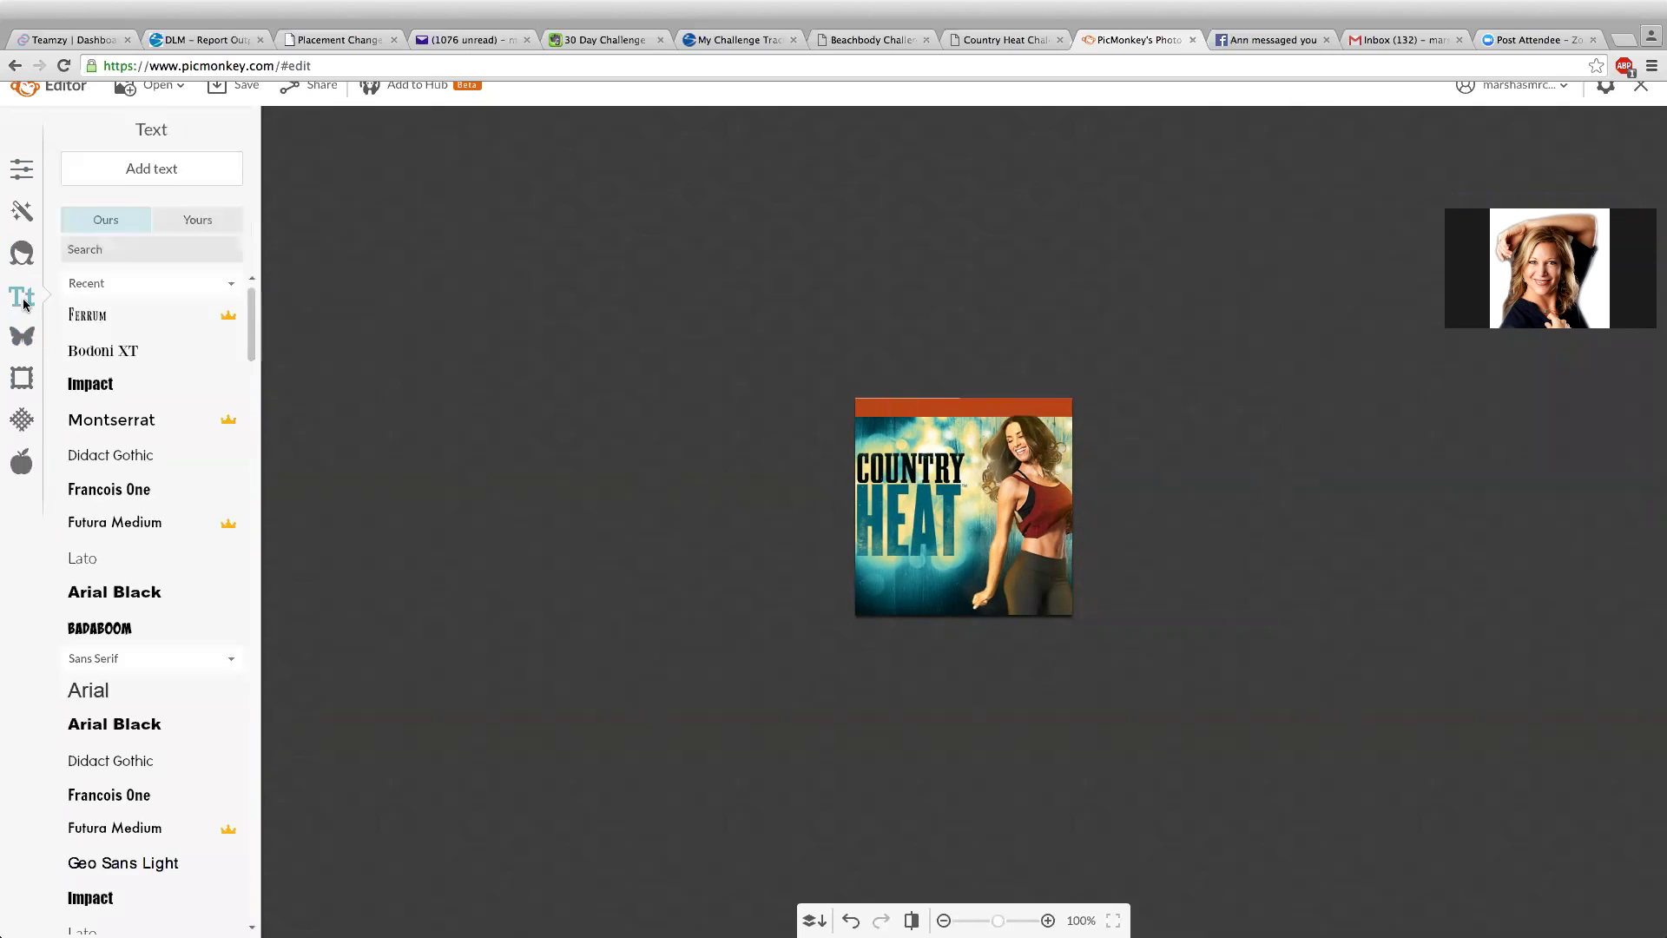
click(101, 320)
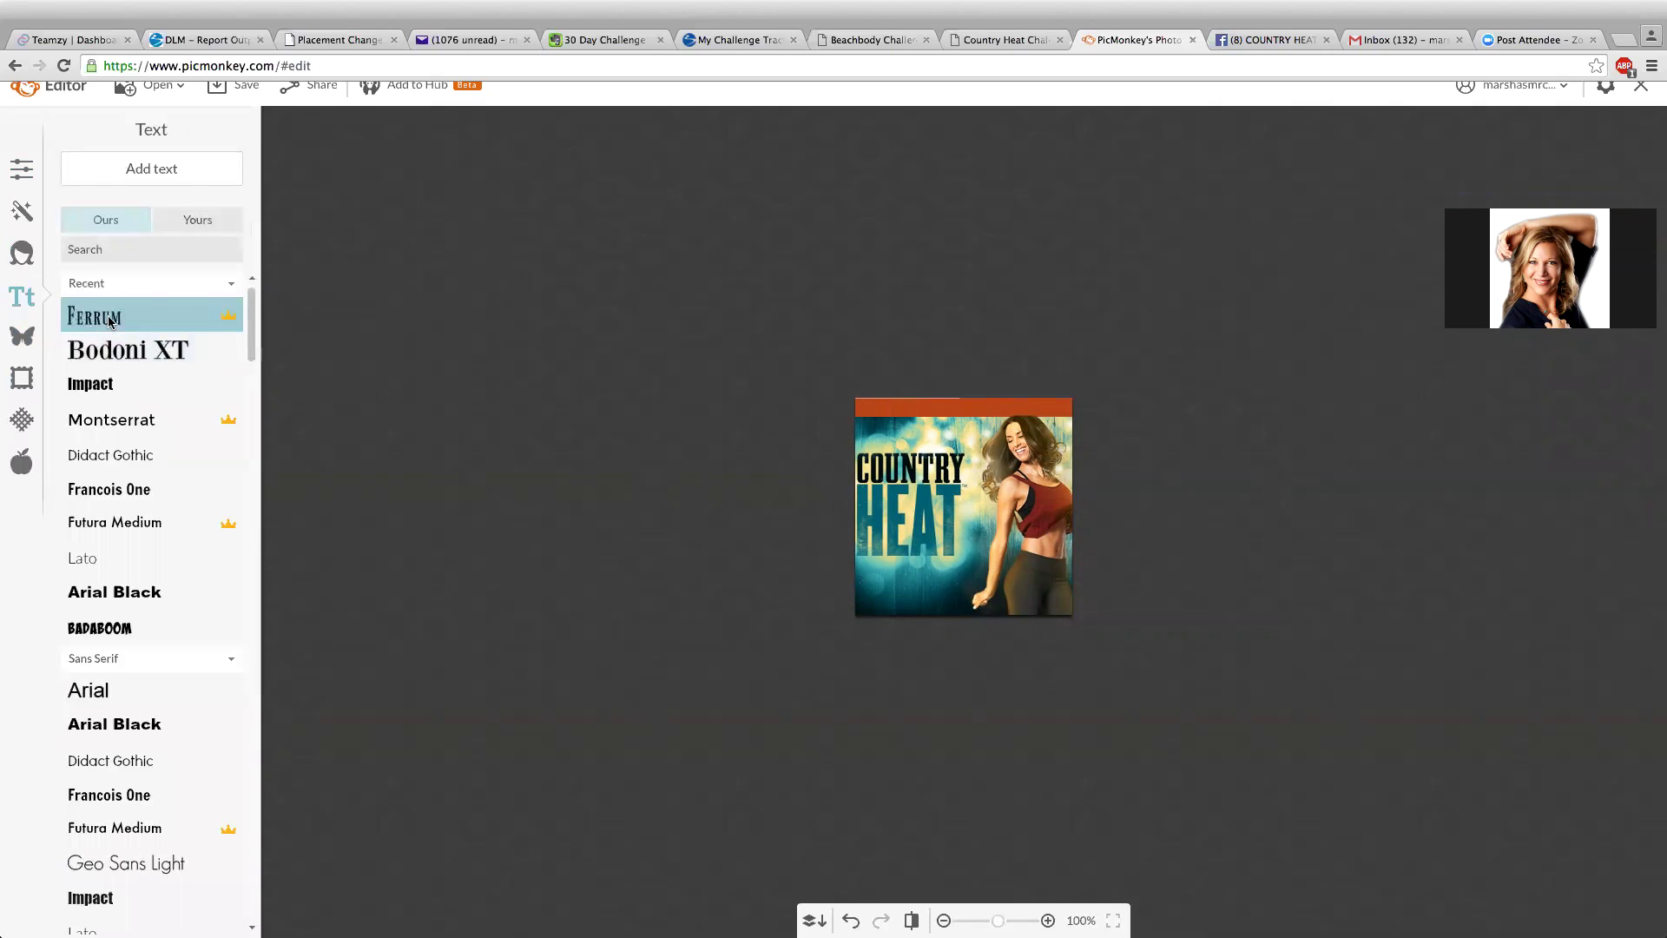
click(171, 171)
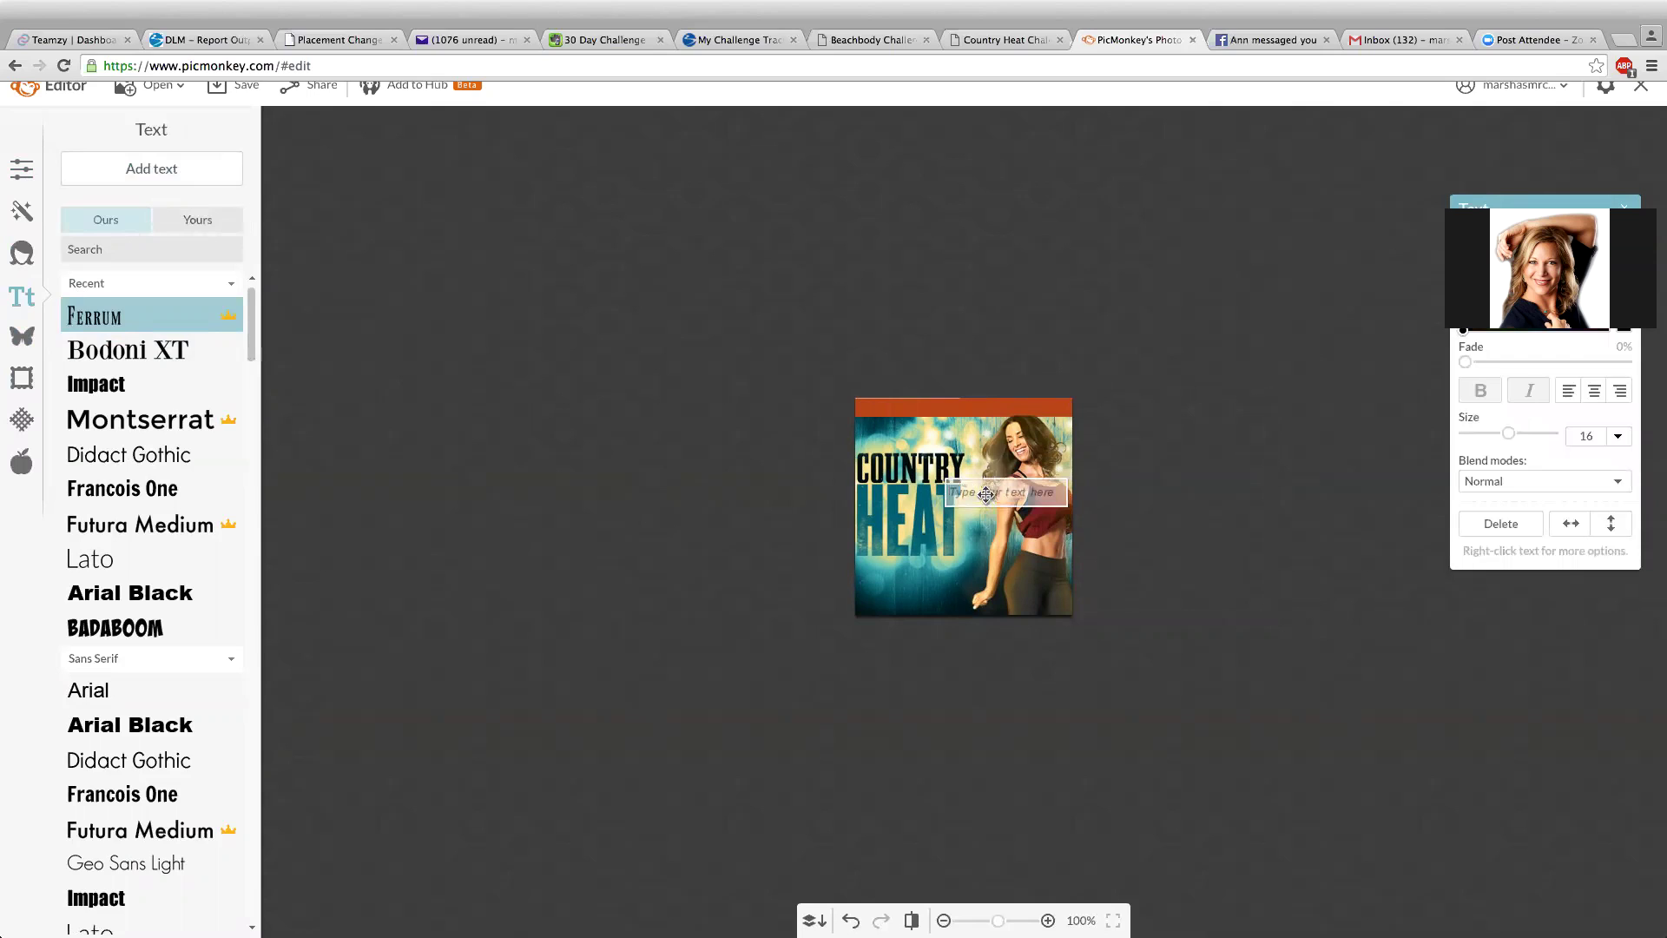
click(986, 494)
text(Fi)
text(t4Mom )
text(Challenge)
click(985, 495)
key(BackSpace)
key(BackSpace)
key(BackSpace)
text(matic)
key(BackSpace)
text(on)
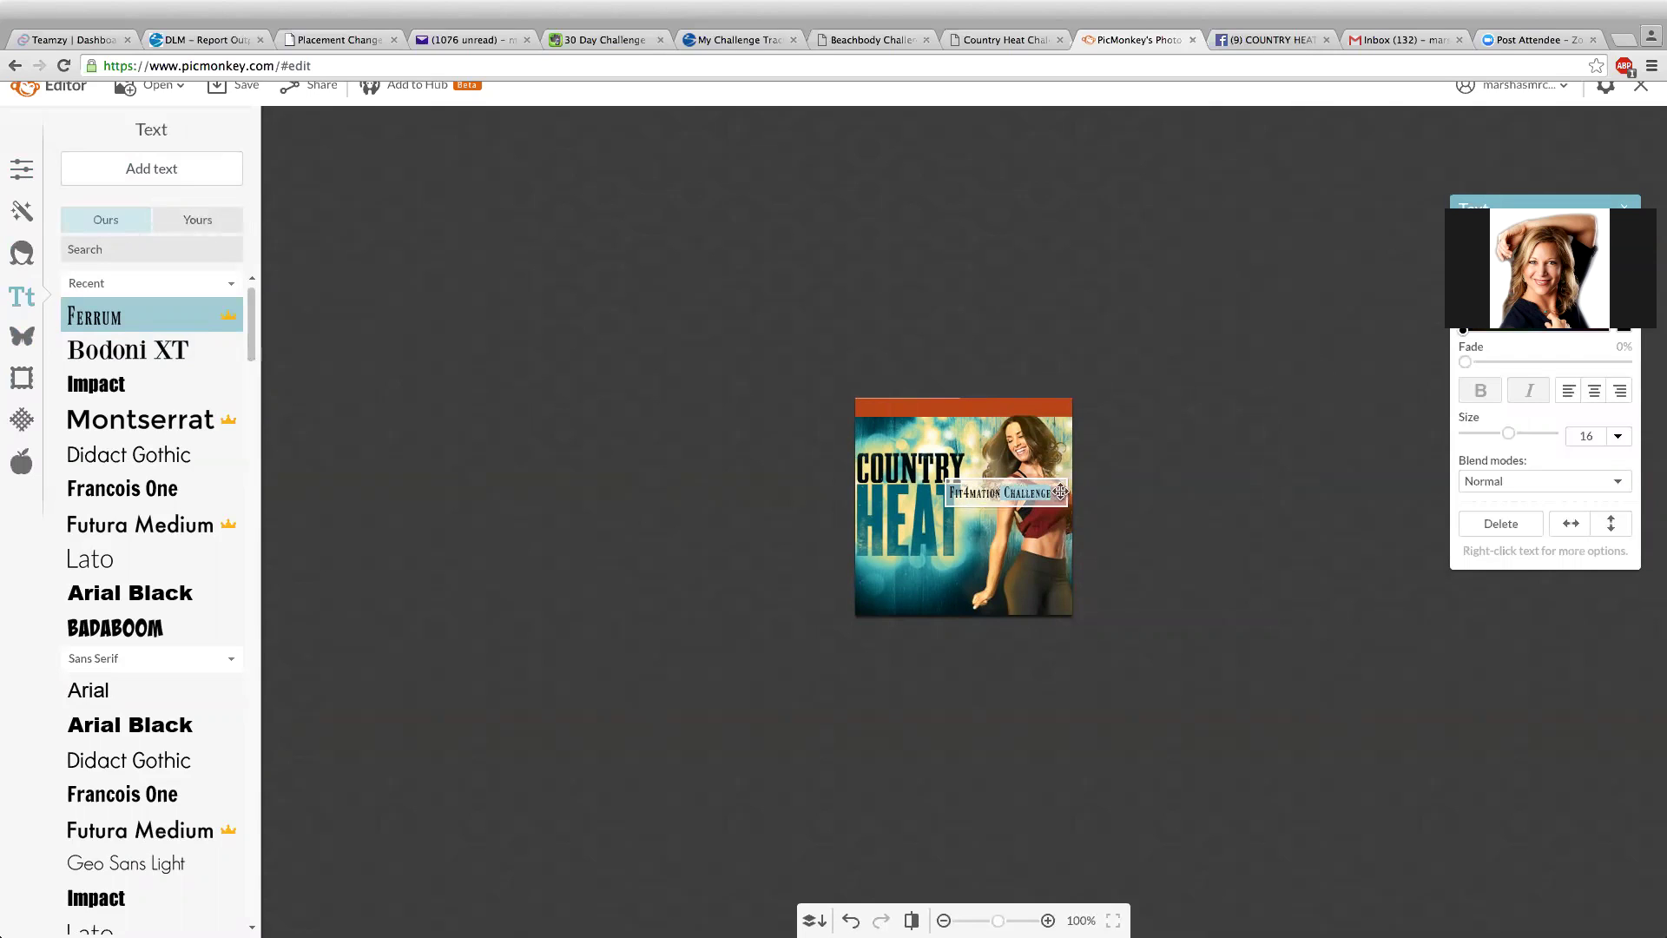
key(BackSpace)
key(BackSpace)
key(BackSpace)
key(BackSpace)
key(BackSpace)
key(BackSpace)
key(BackSpace)
key(BackSpace)
key(BackSpace)
text(30 day Challe)
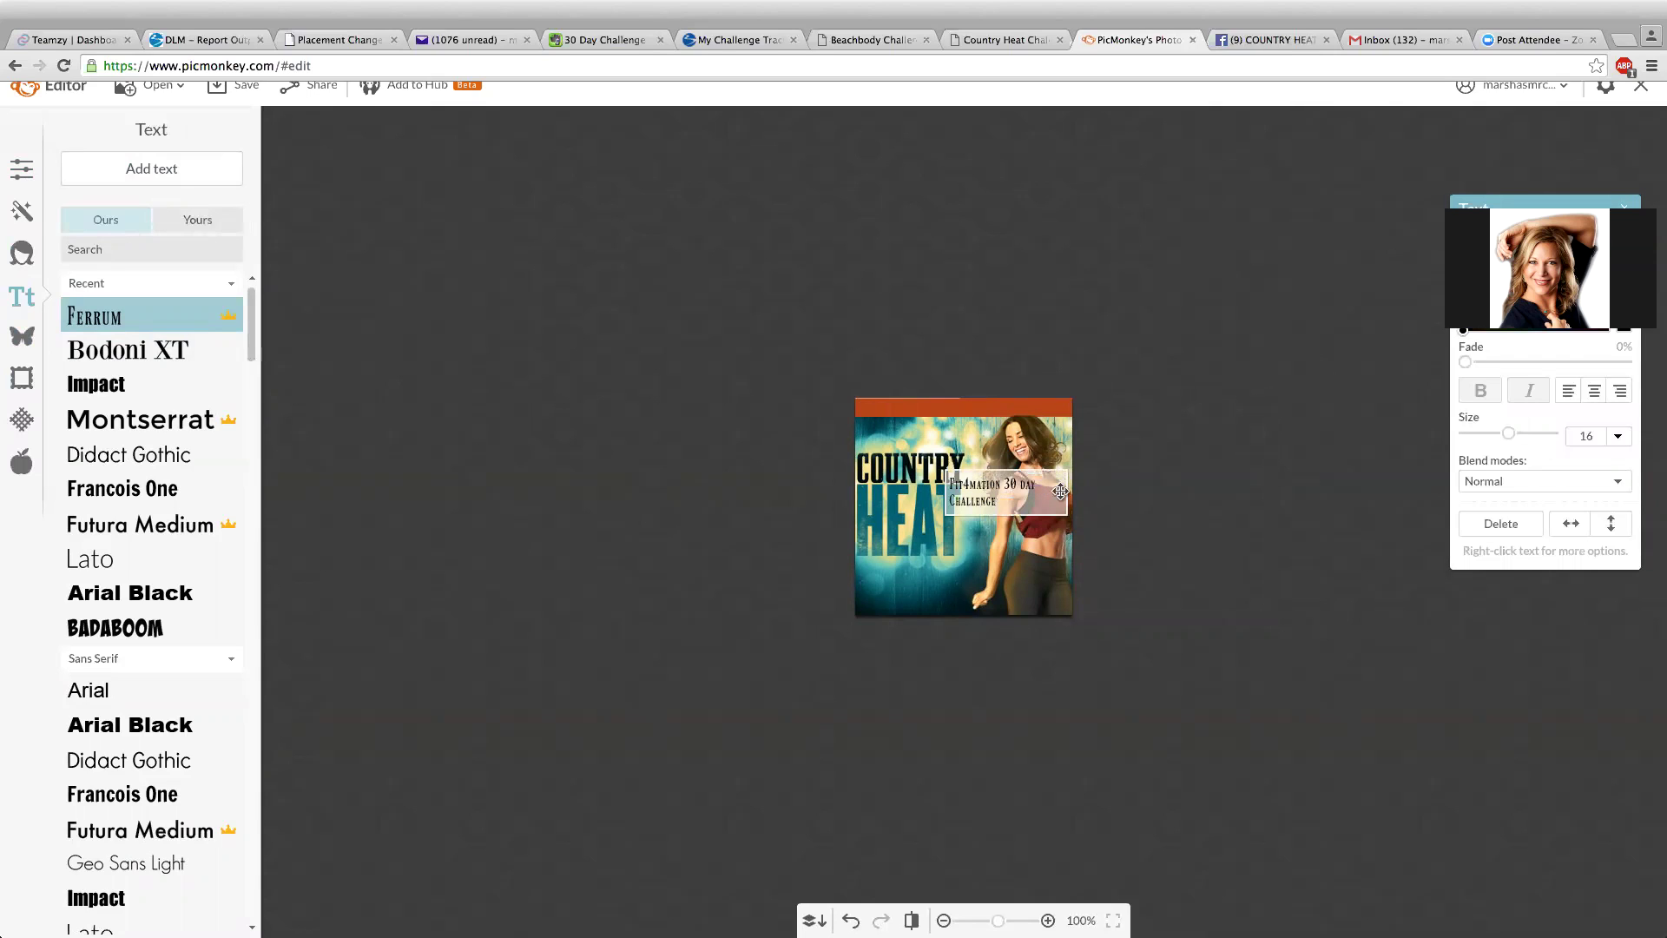
Stretch the title onto one line over the orange band and zoom the view to 140%.
click(940, 492)
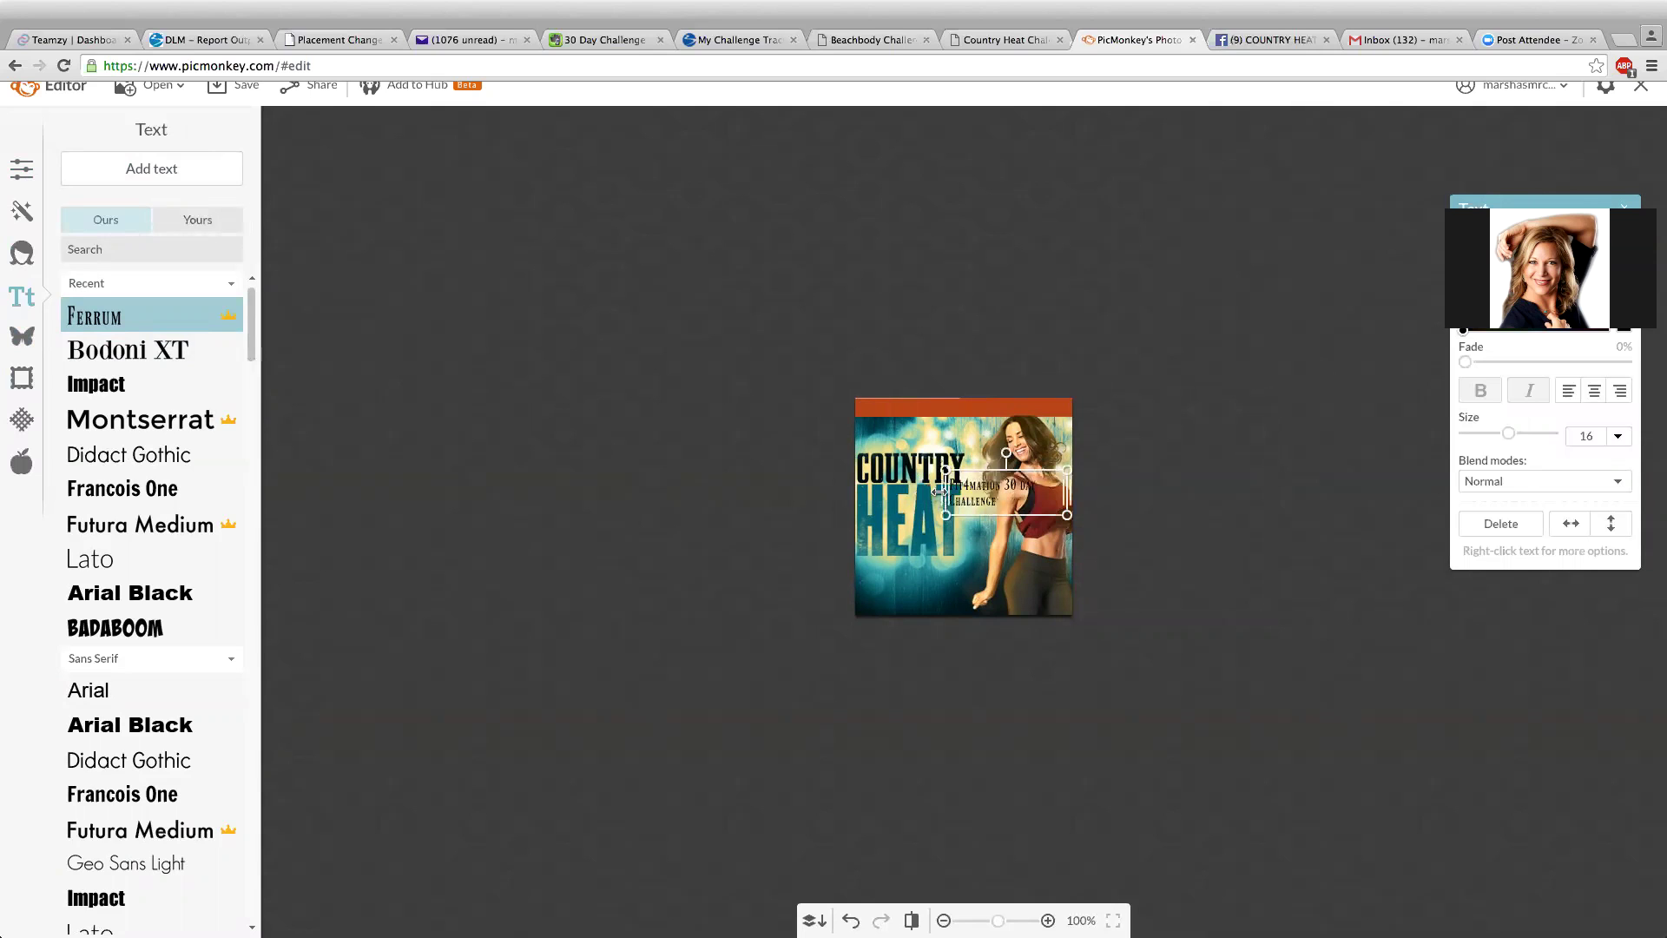
drag(940, 491, 904, 412)
click(819, 391)
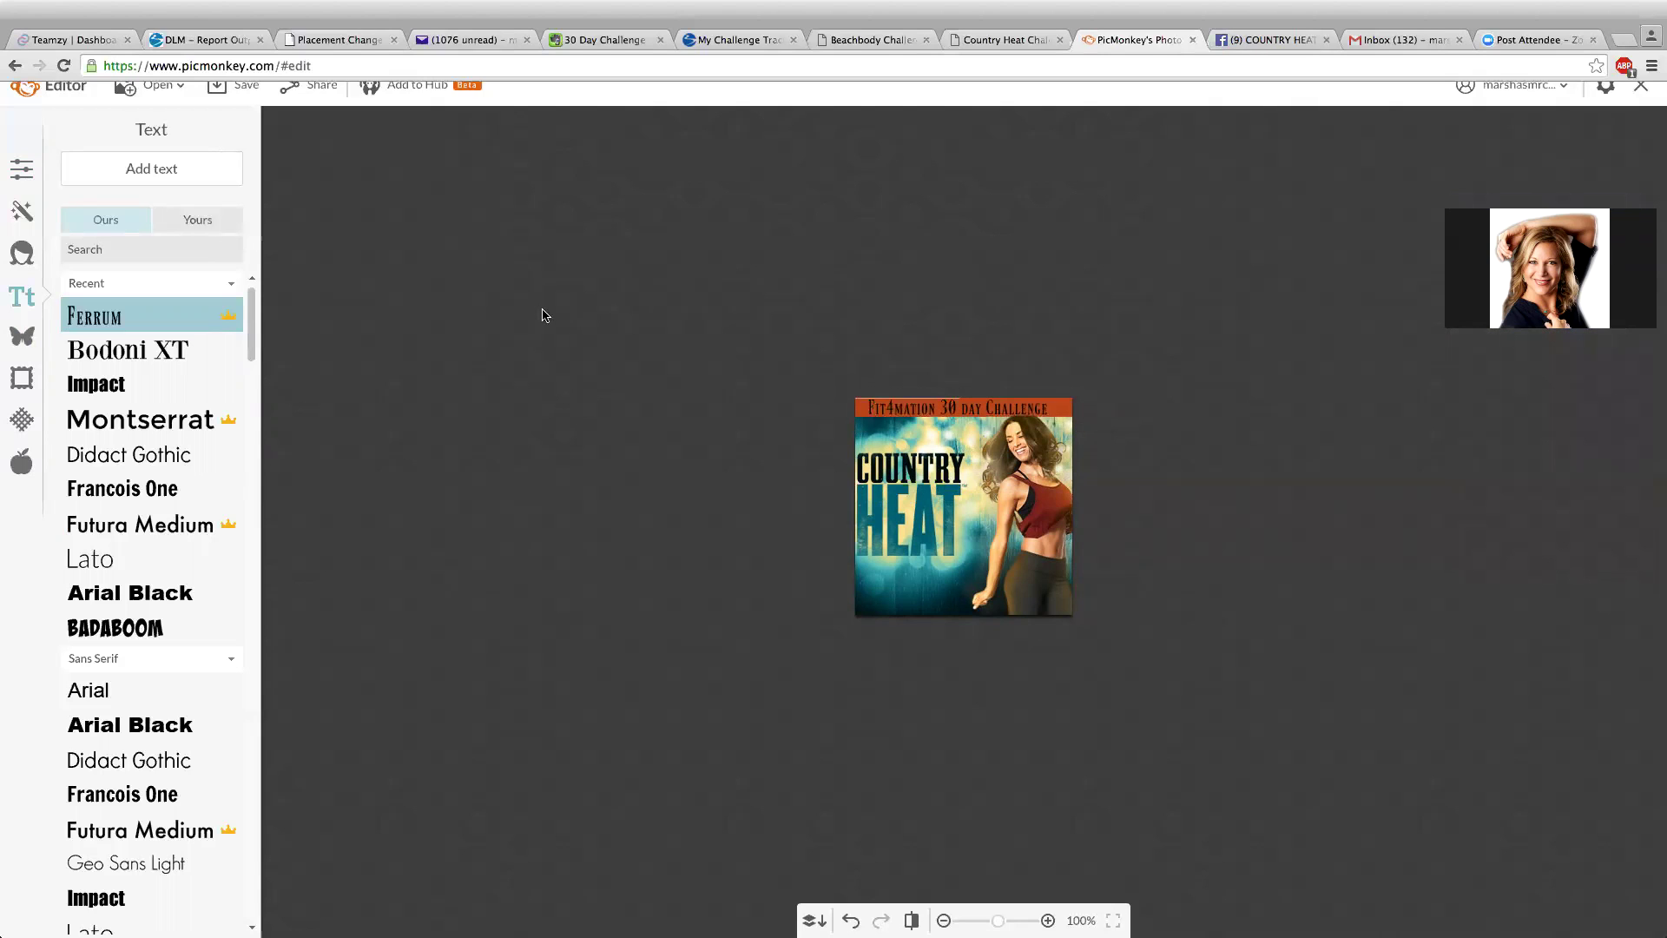
scroll(295, 153, up, 2)
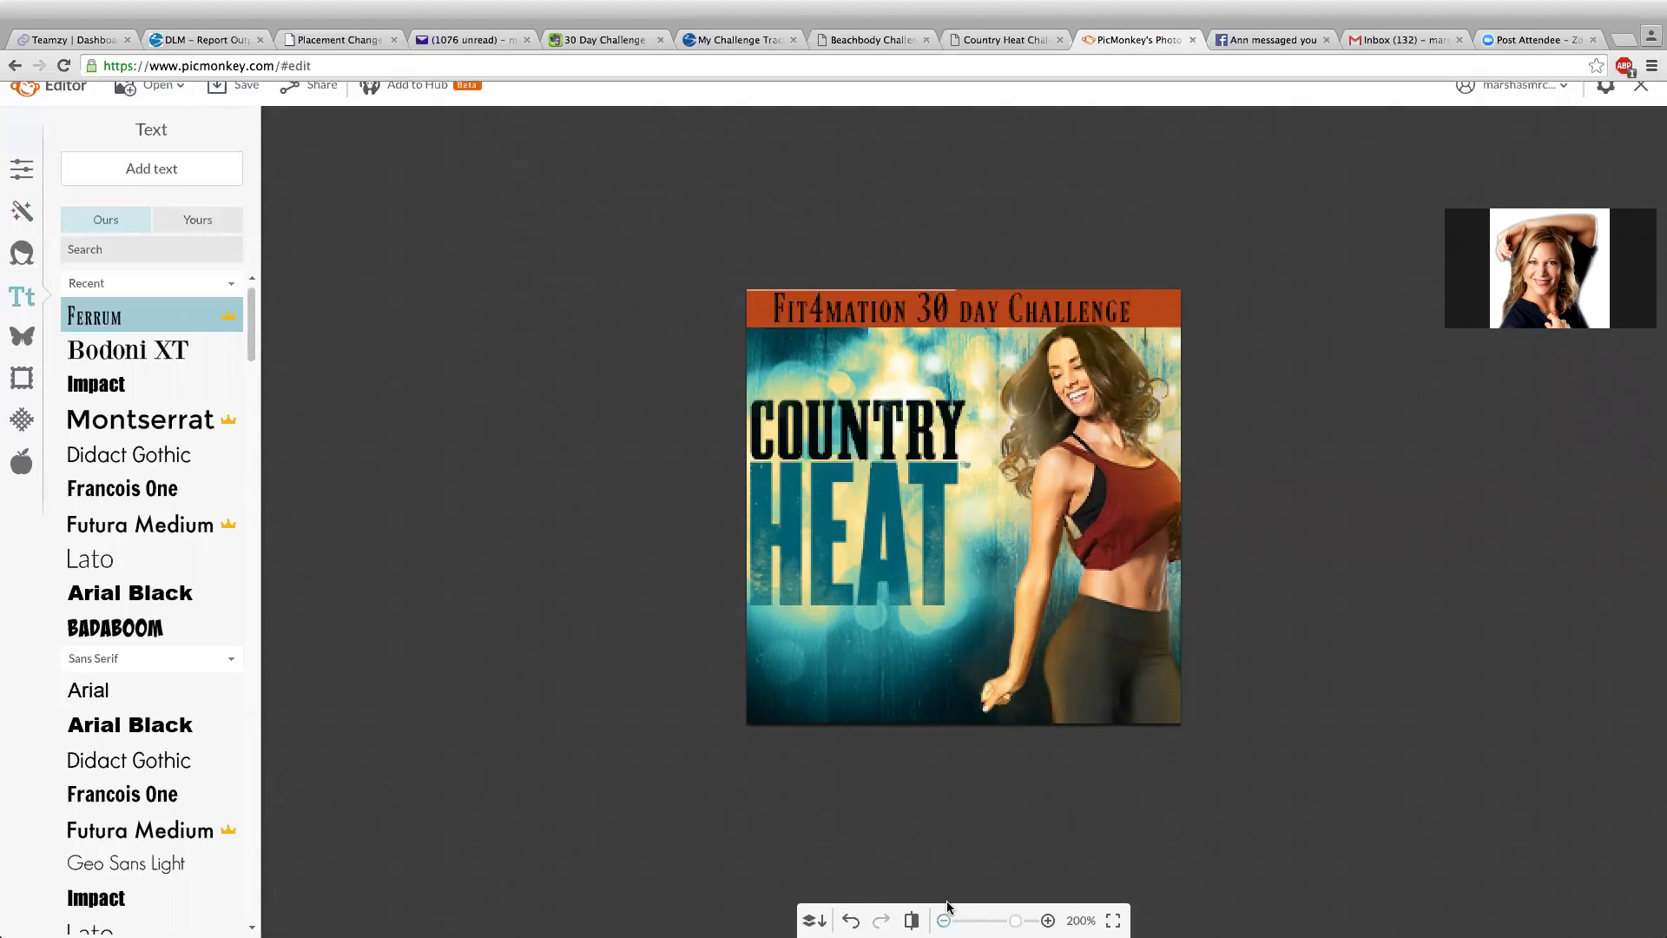
drag(1015, 920, 1009, 921)
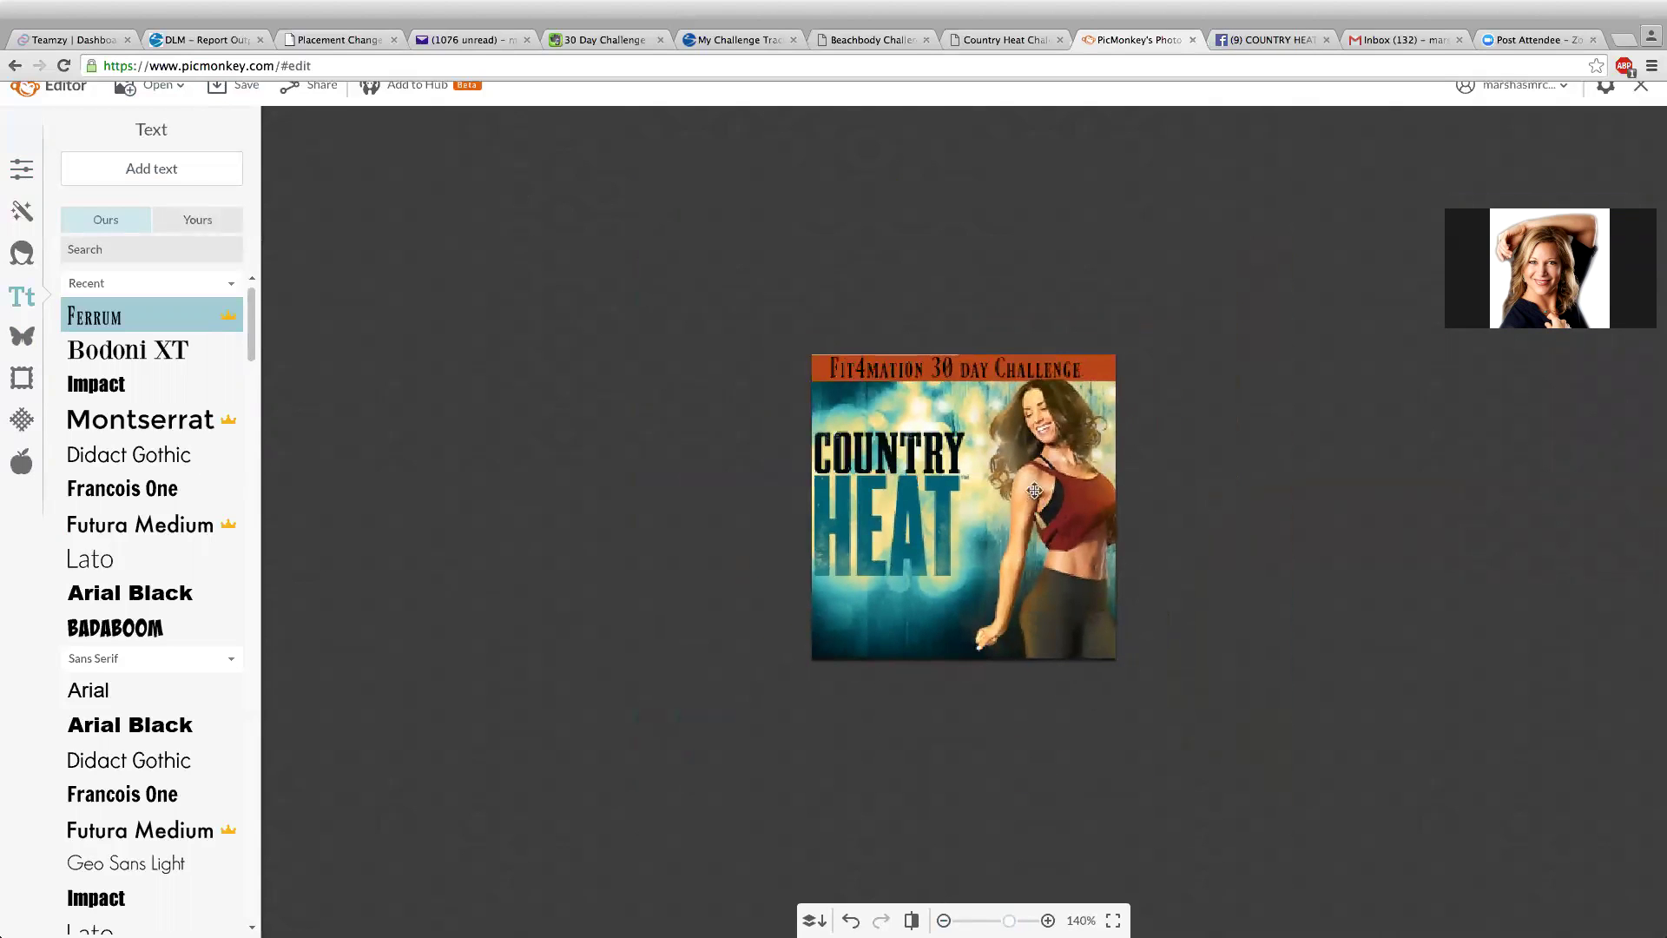
Widen the orange patch behind the title across the whole banner.
click(979, 360)
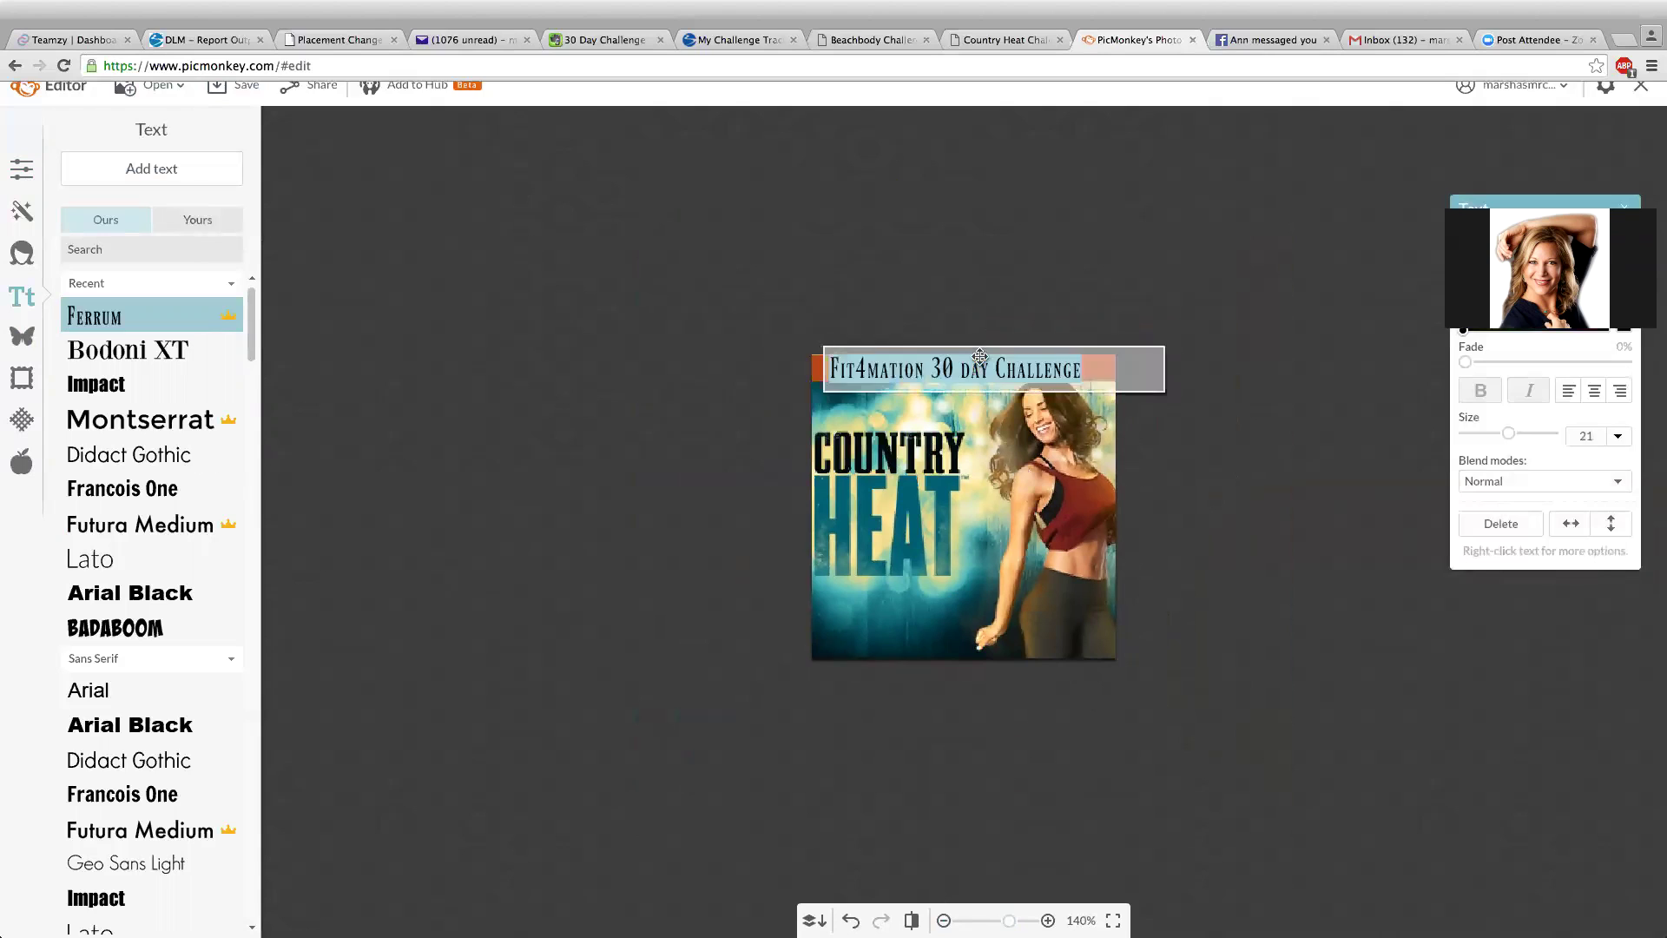
click(1211, 415)
click(1129, 341)
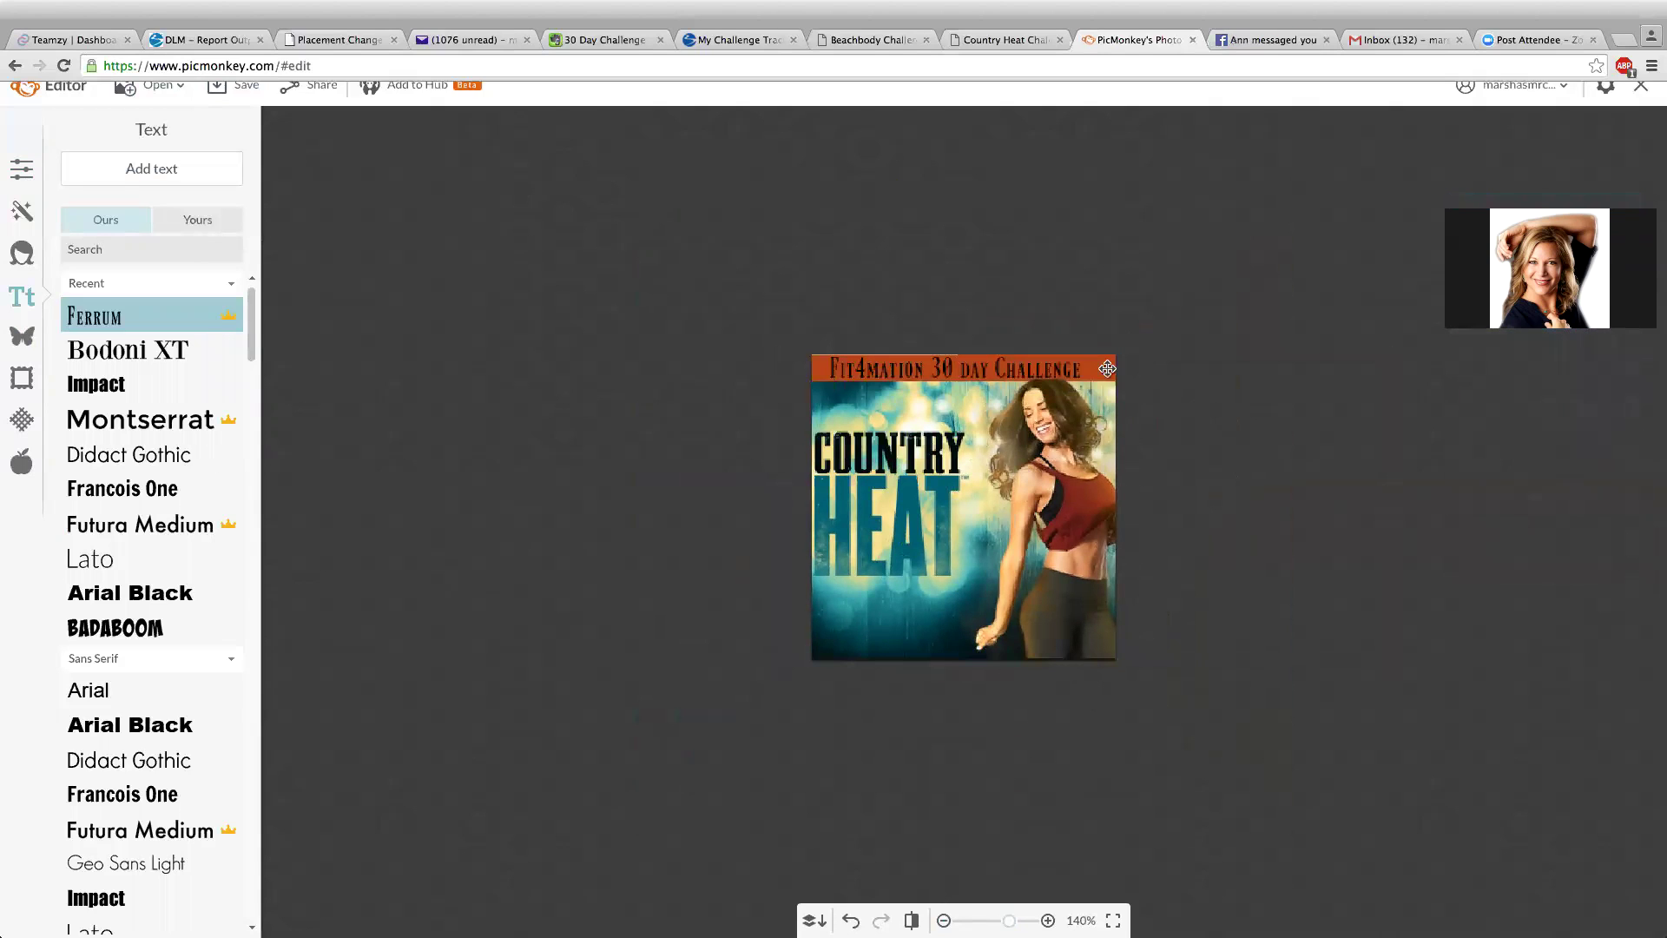
drag(956, 355, 806, 353)
click(749, 366)
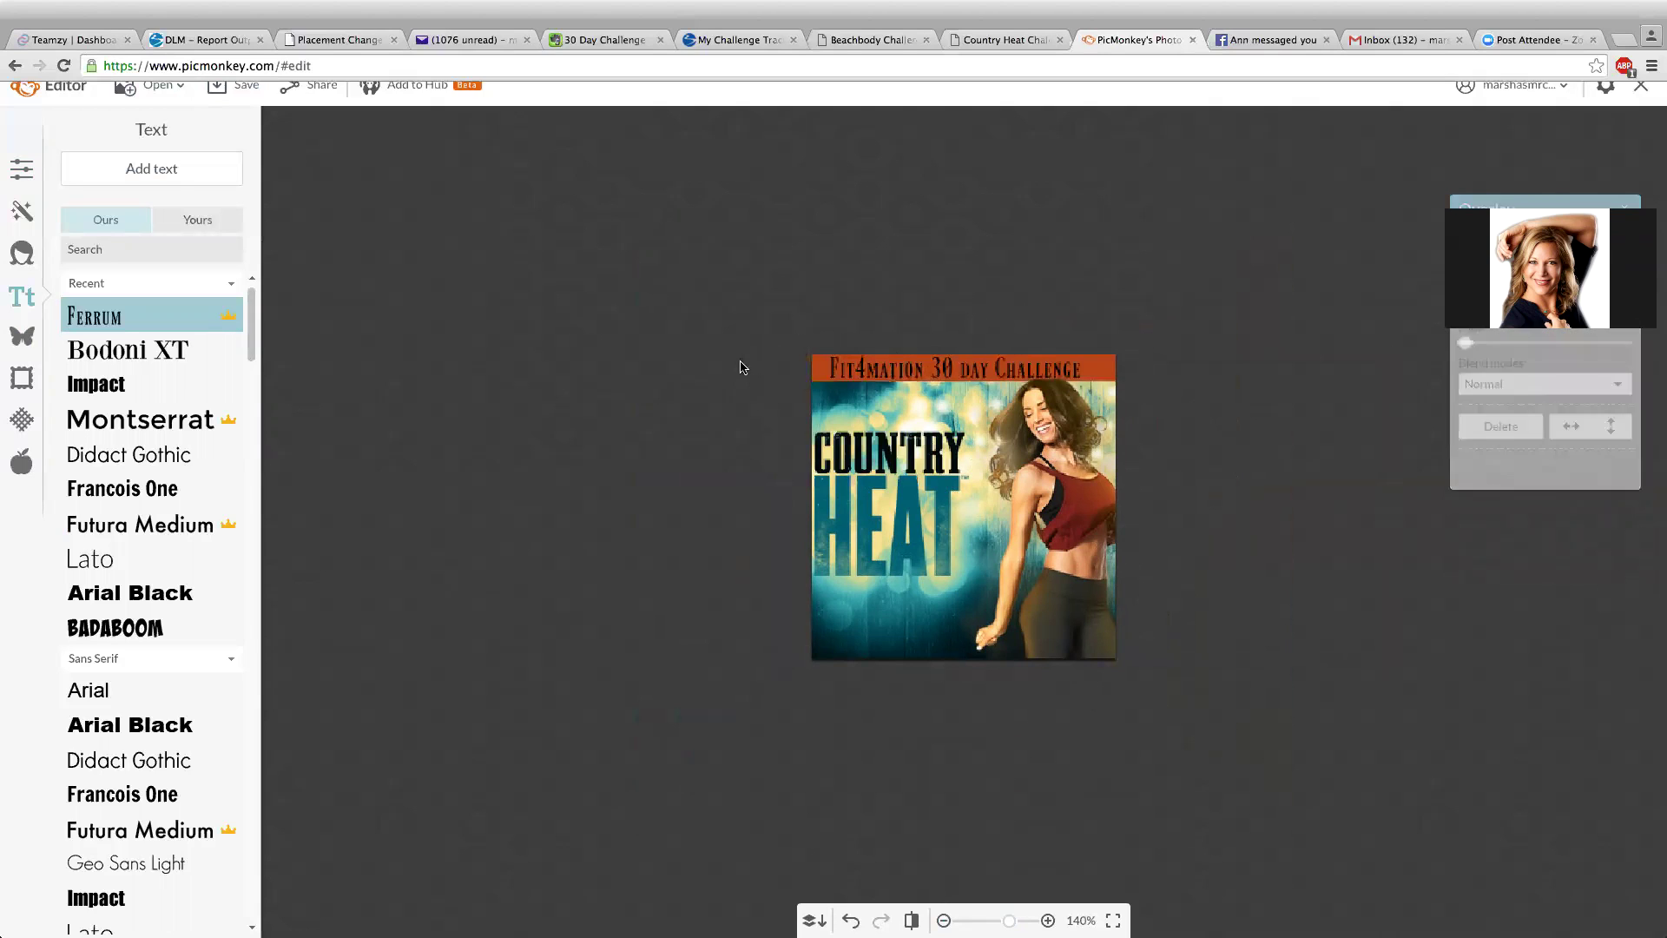
Save the image to the computer as the JPEG 'my challenger tracker'.
click(220, 90)
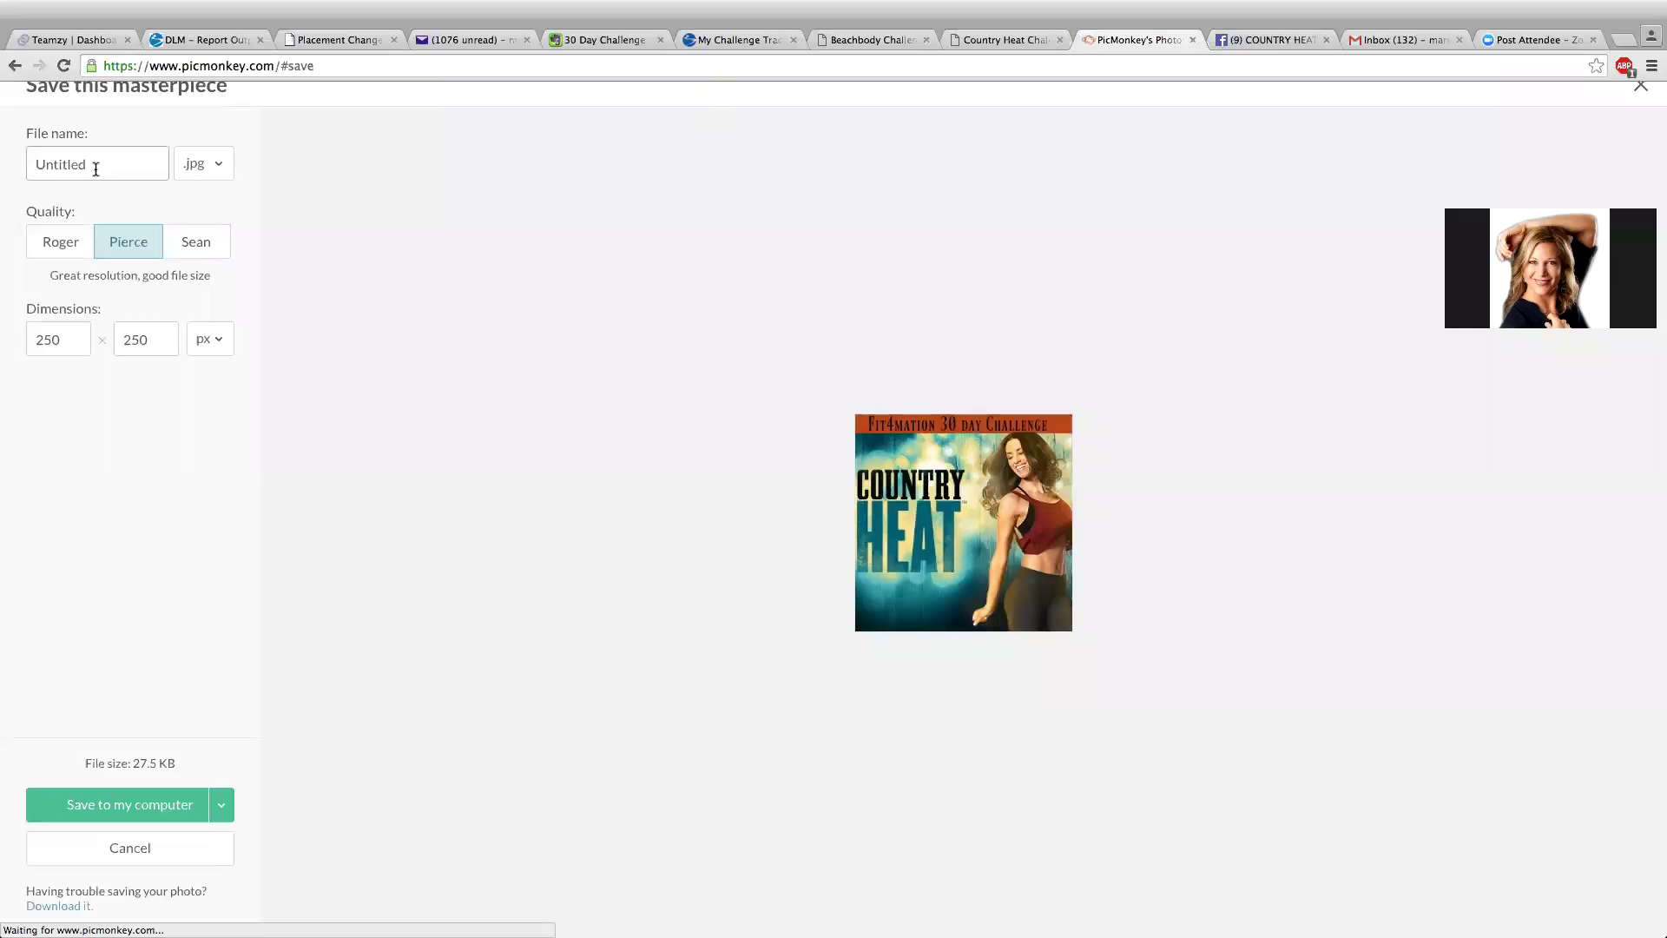
drag(96, 169, 21, 164)
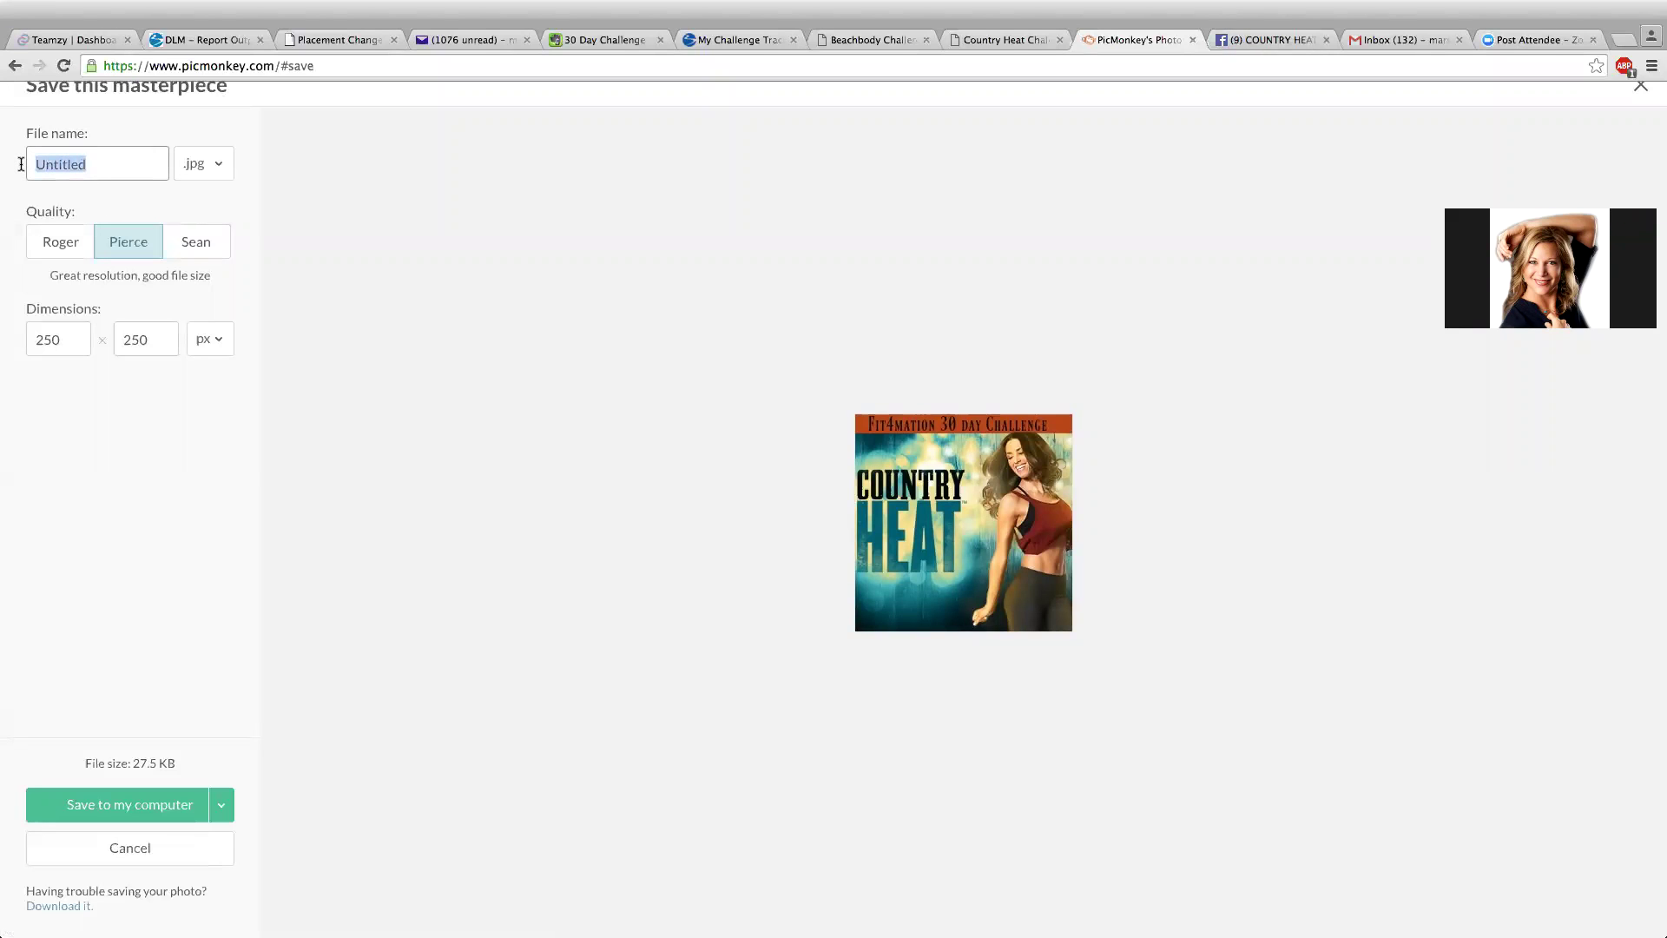
text(my challenger)
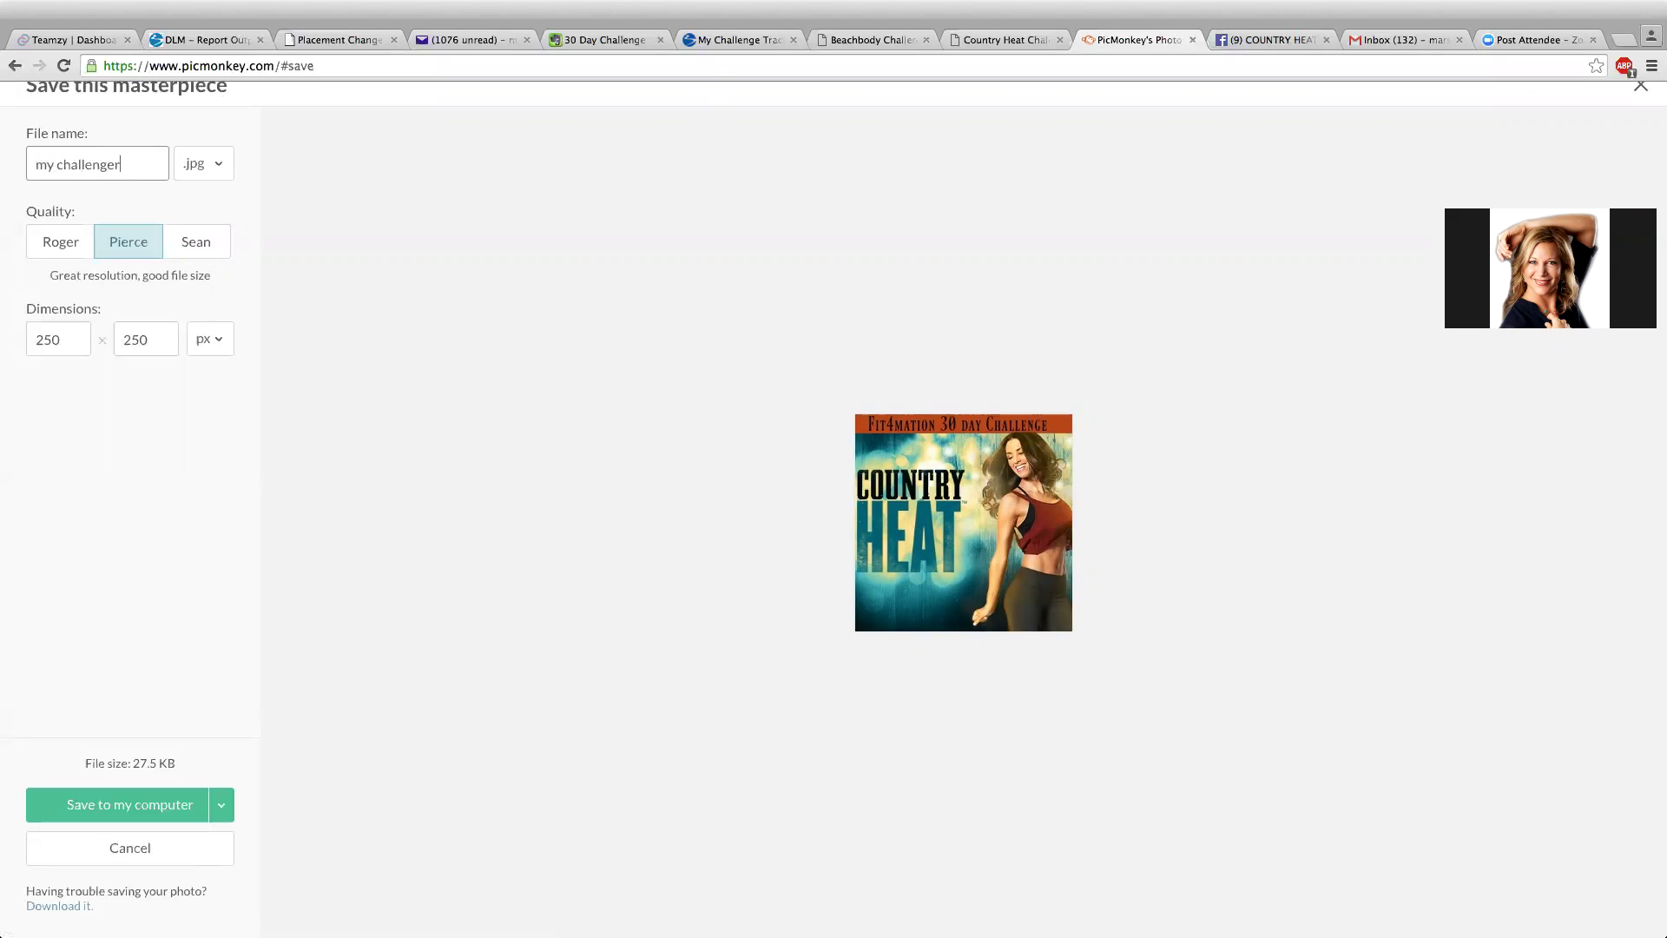
text( tracker)
click(143, 801)
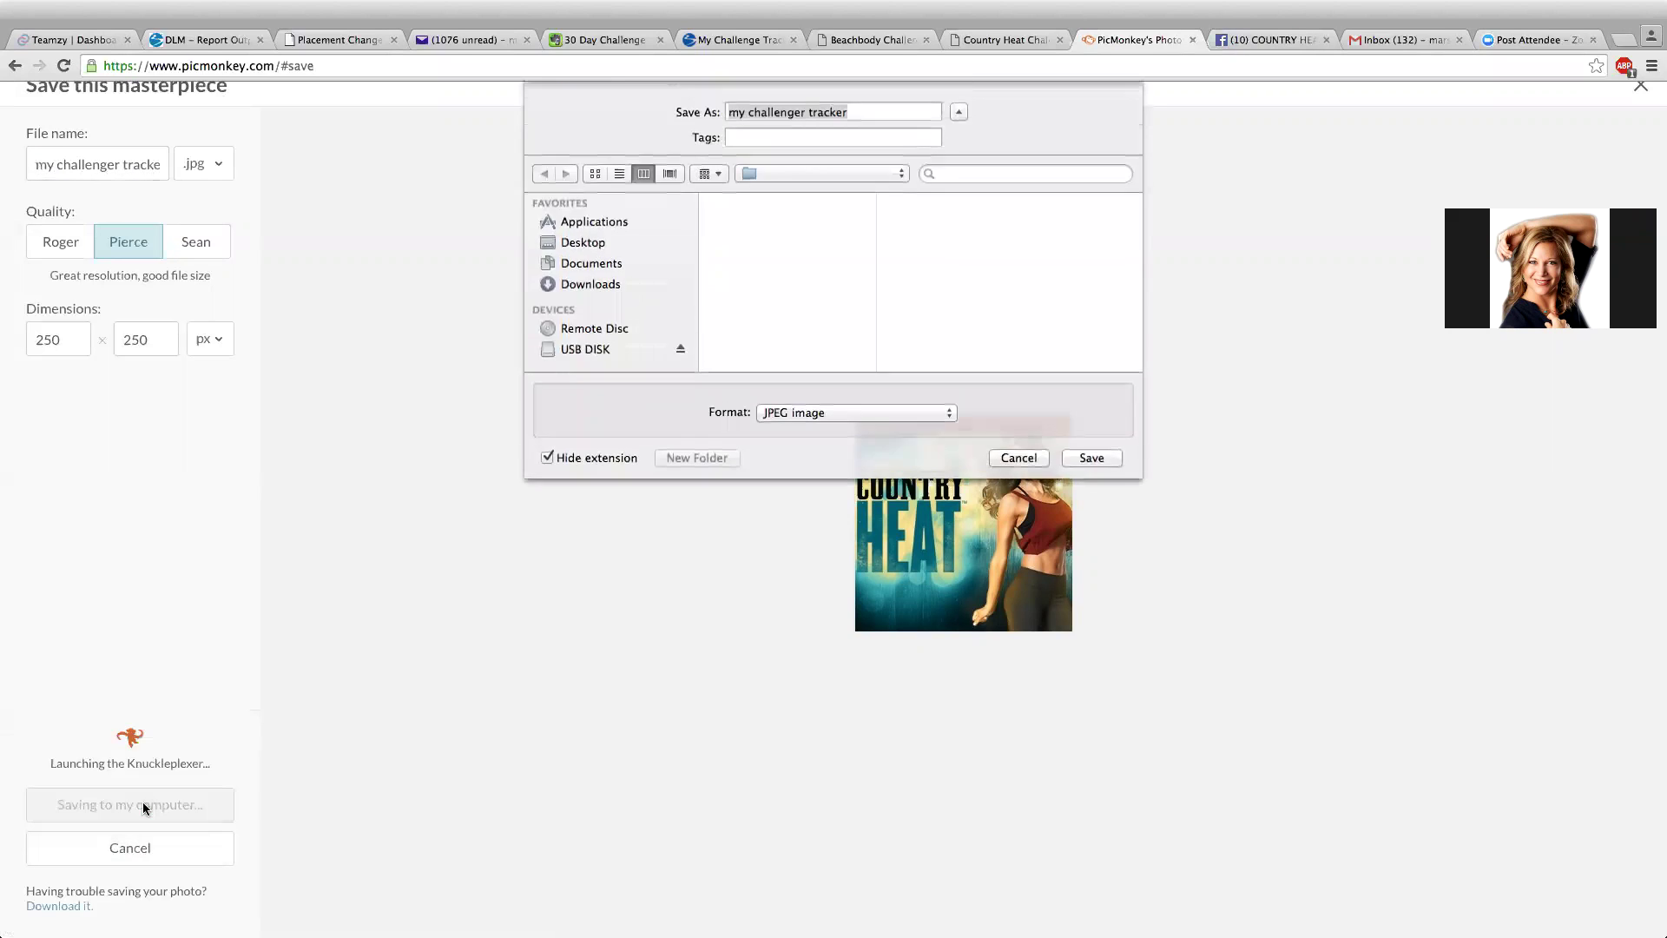
click(1097, 457)
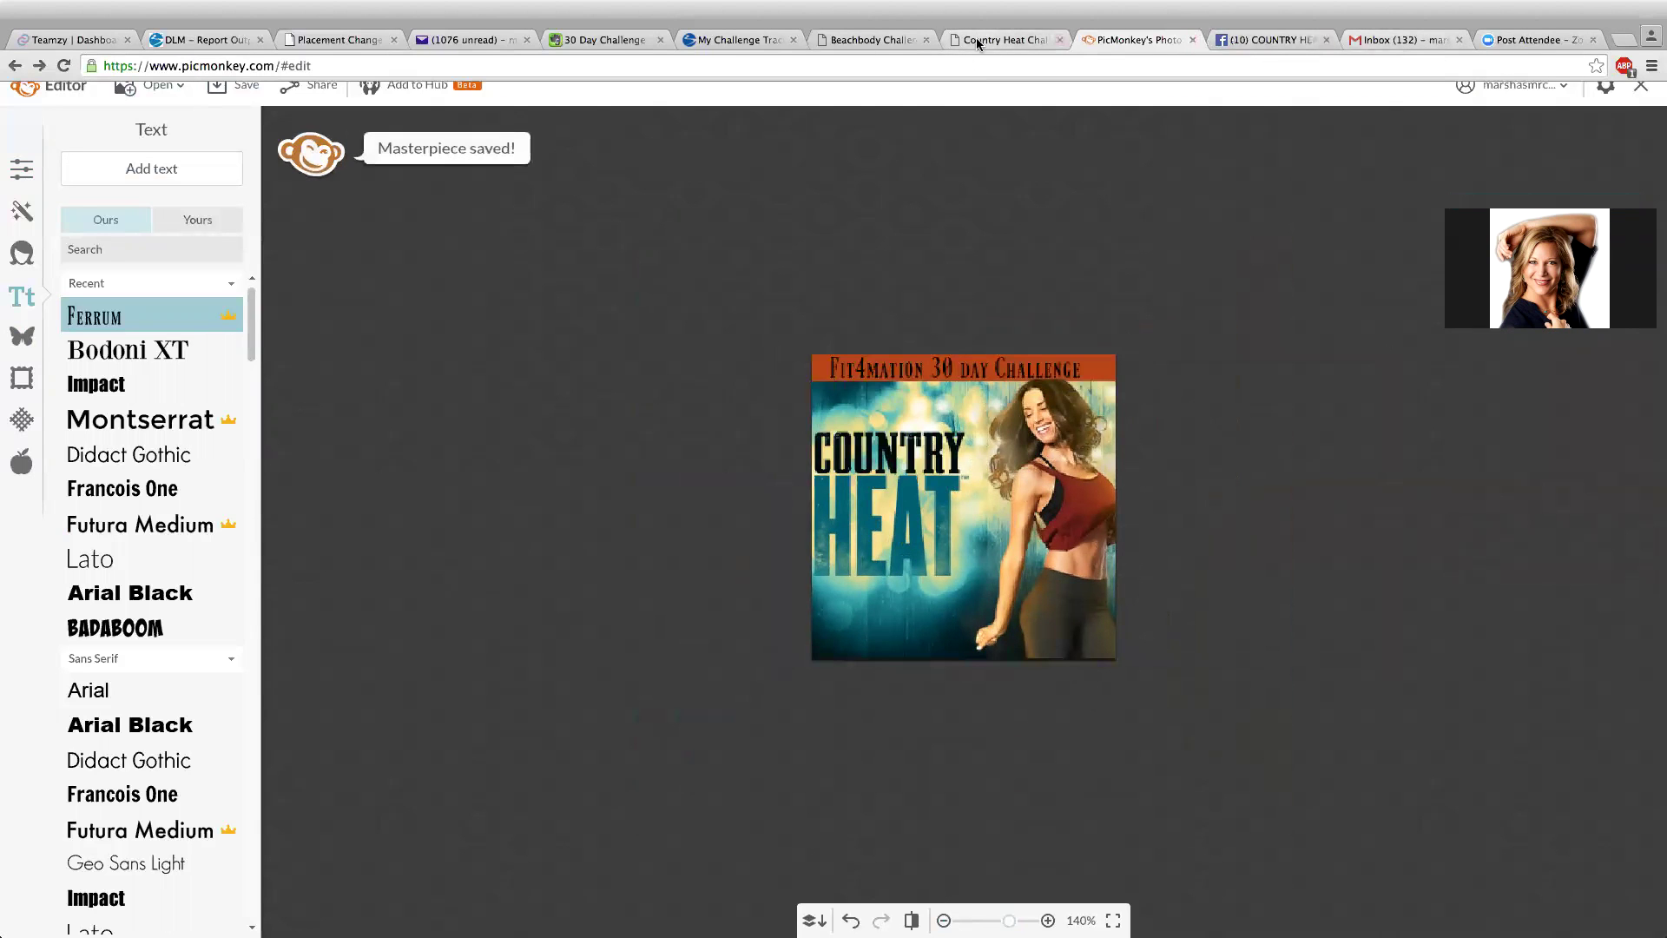
Back in the group form, upload my challenger tracker.jpg as the cover and accept the framing.
click(719, 40)
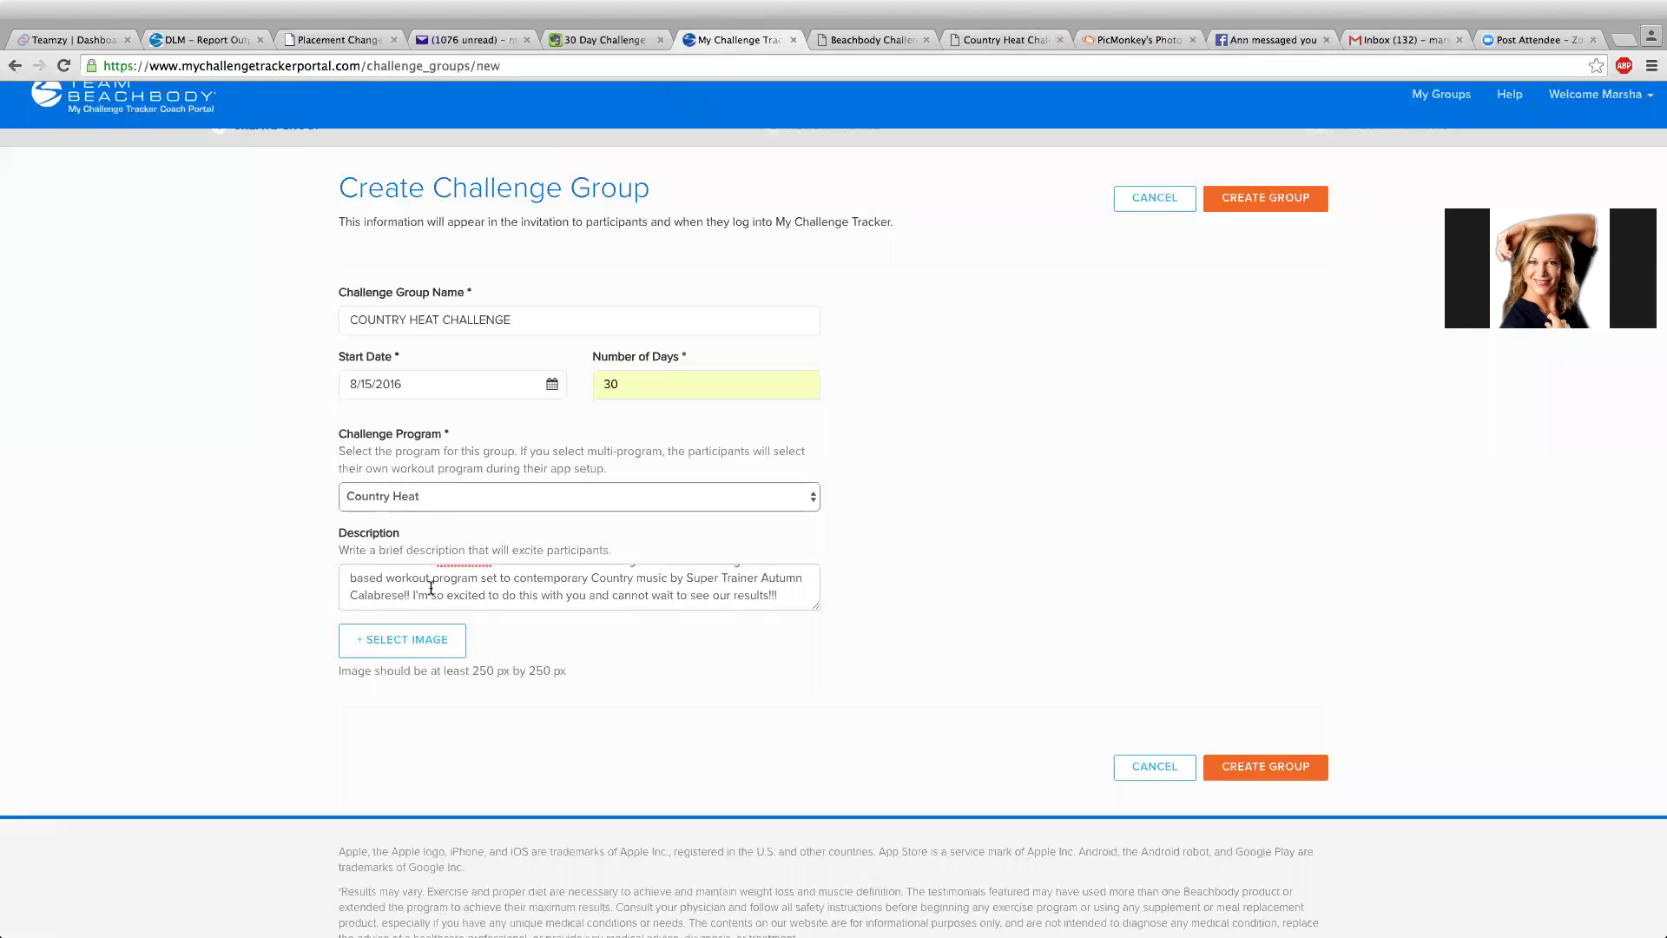
click(402, 640)
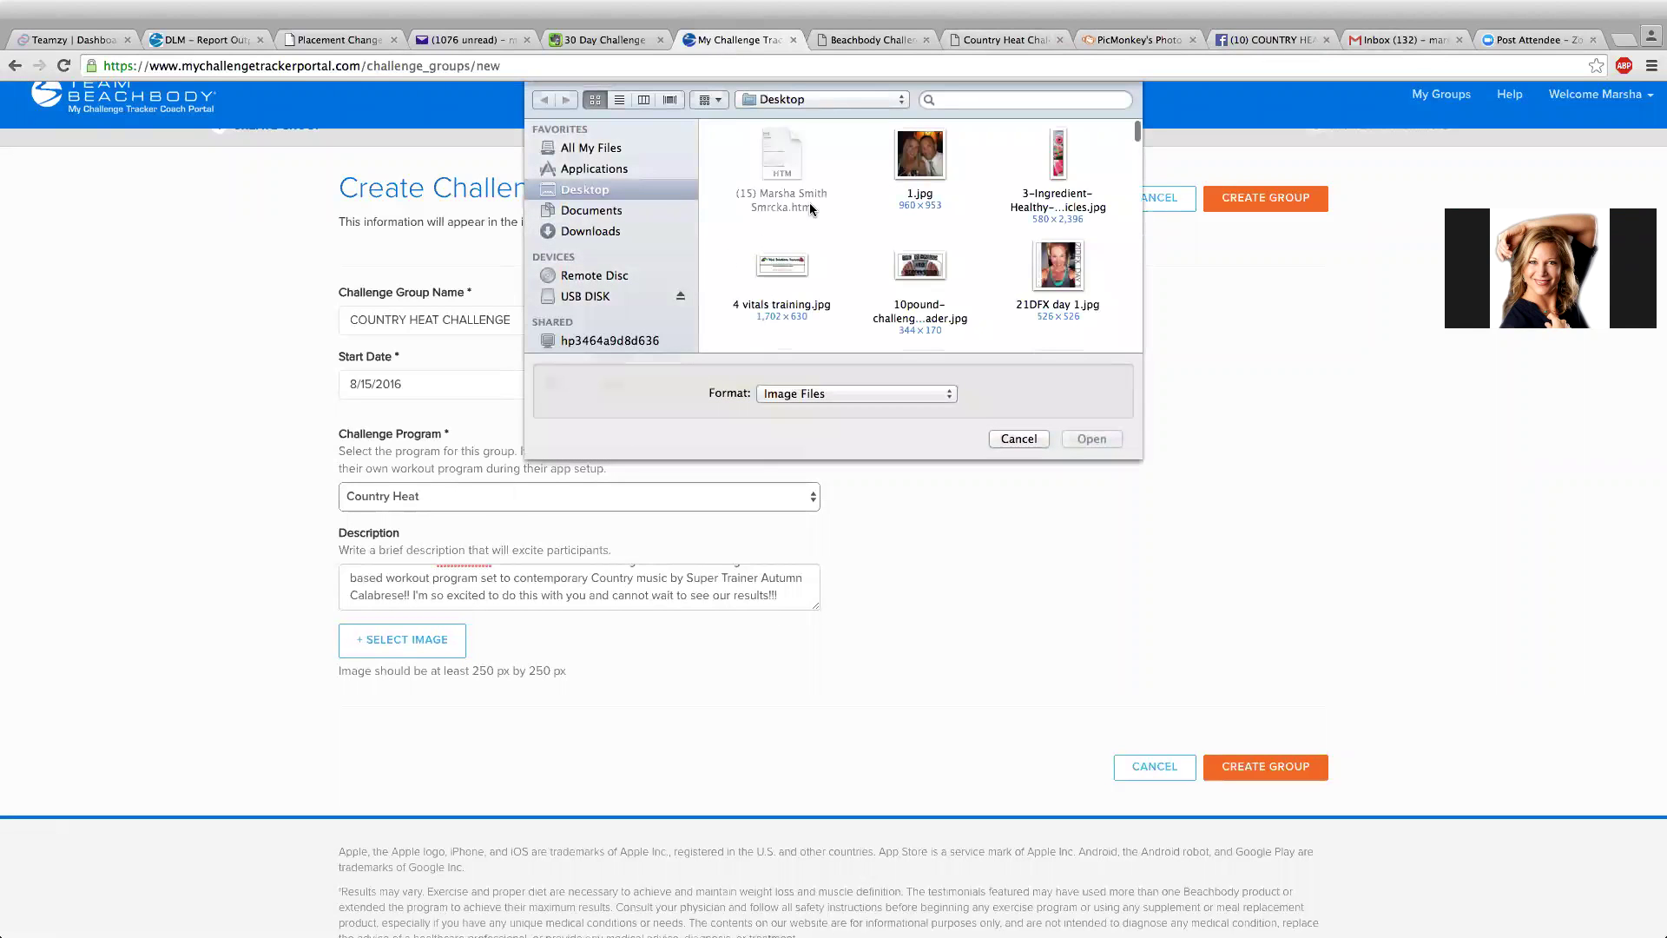
text(my)
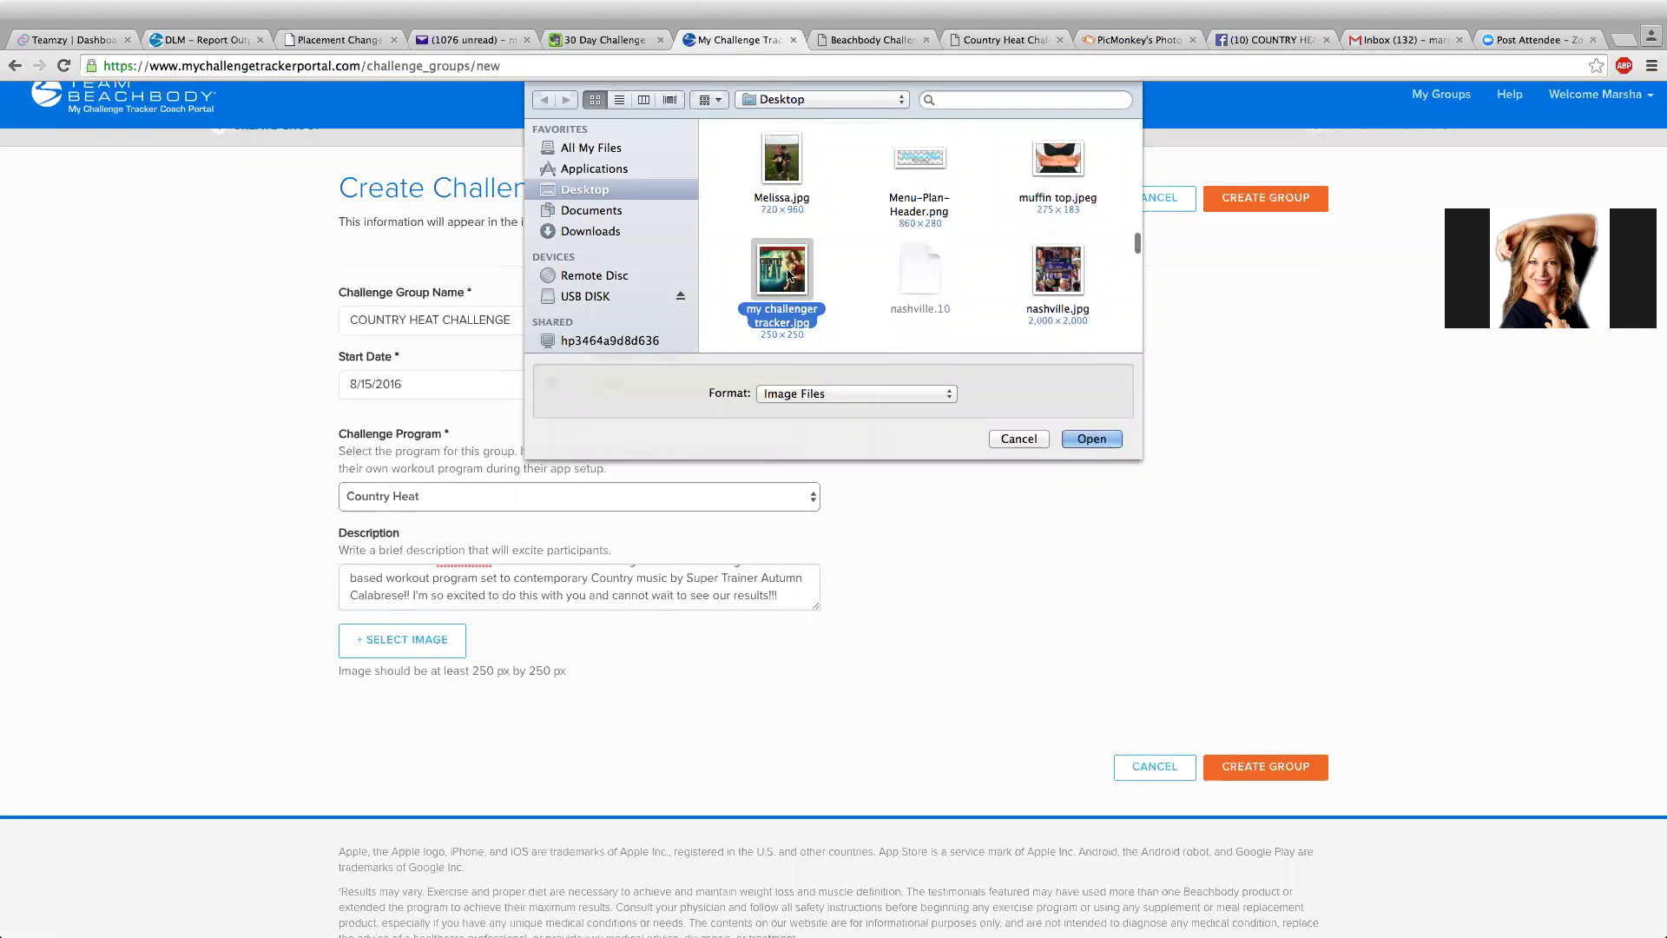
click(1091, 438)
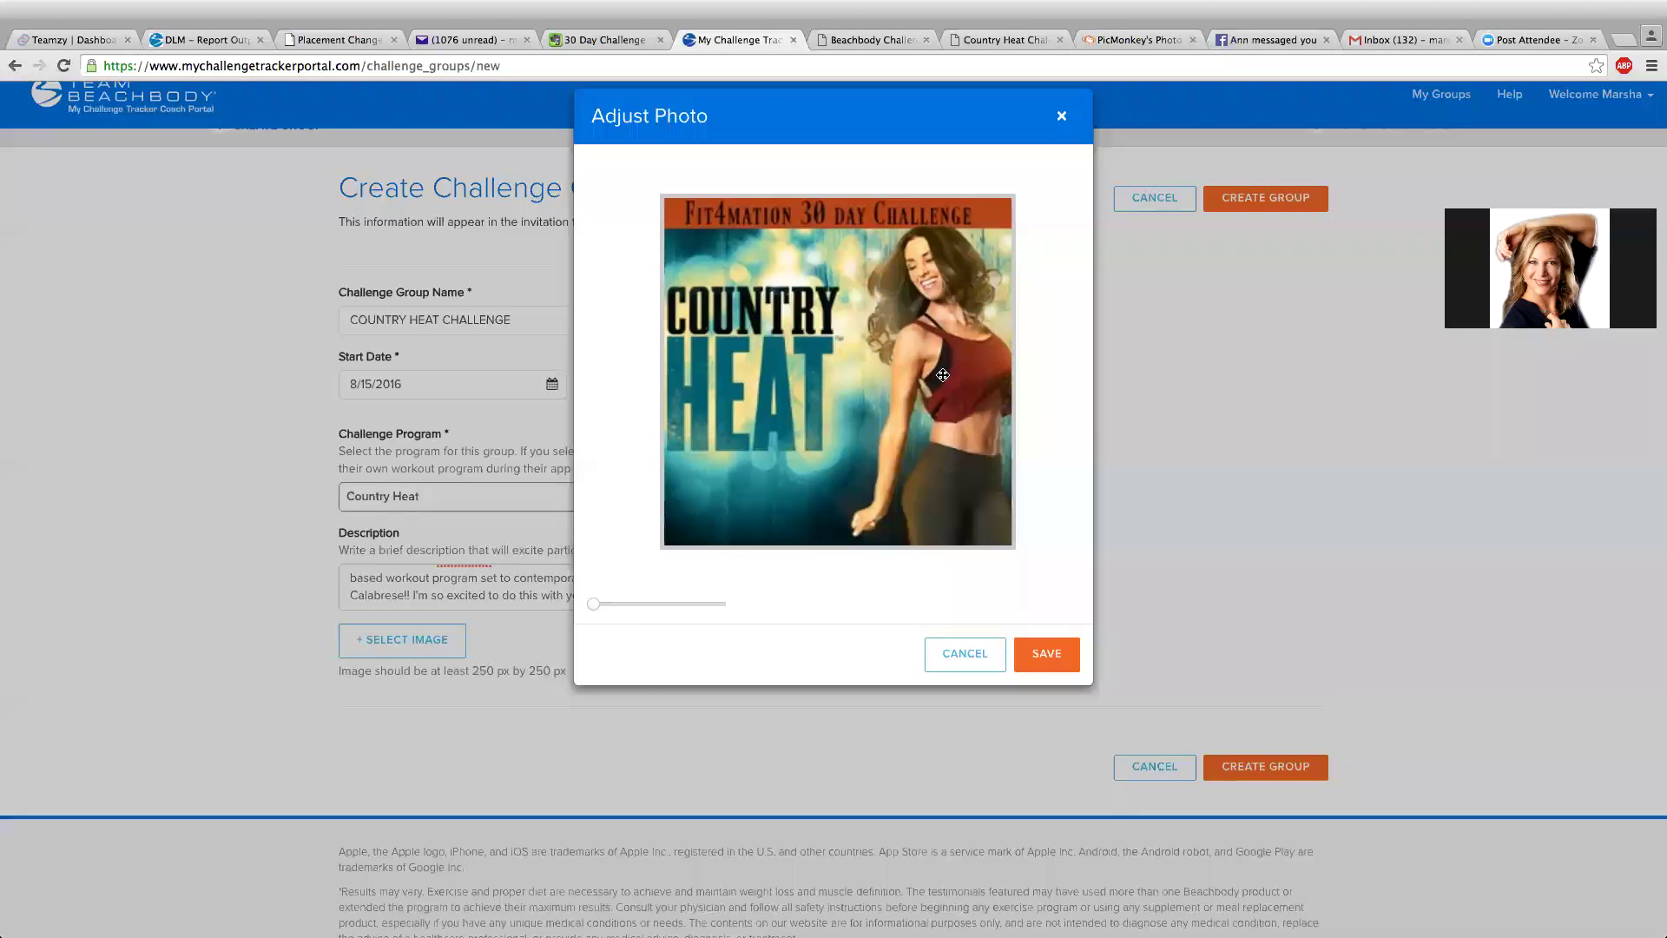
click(1047, 660)
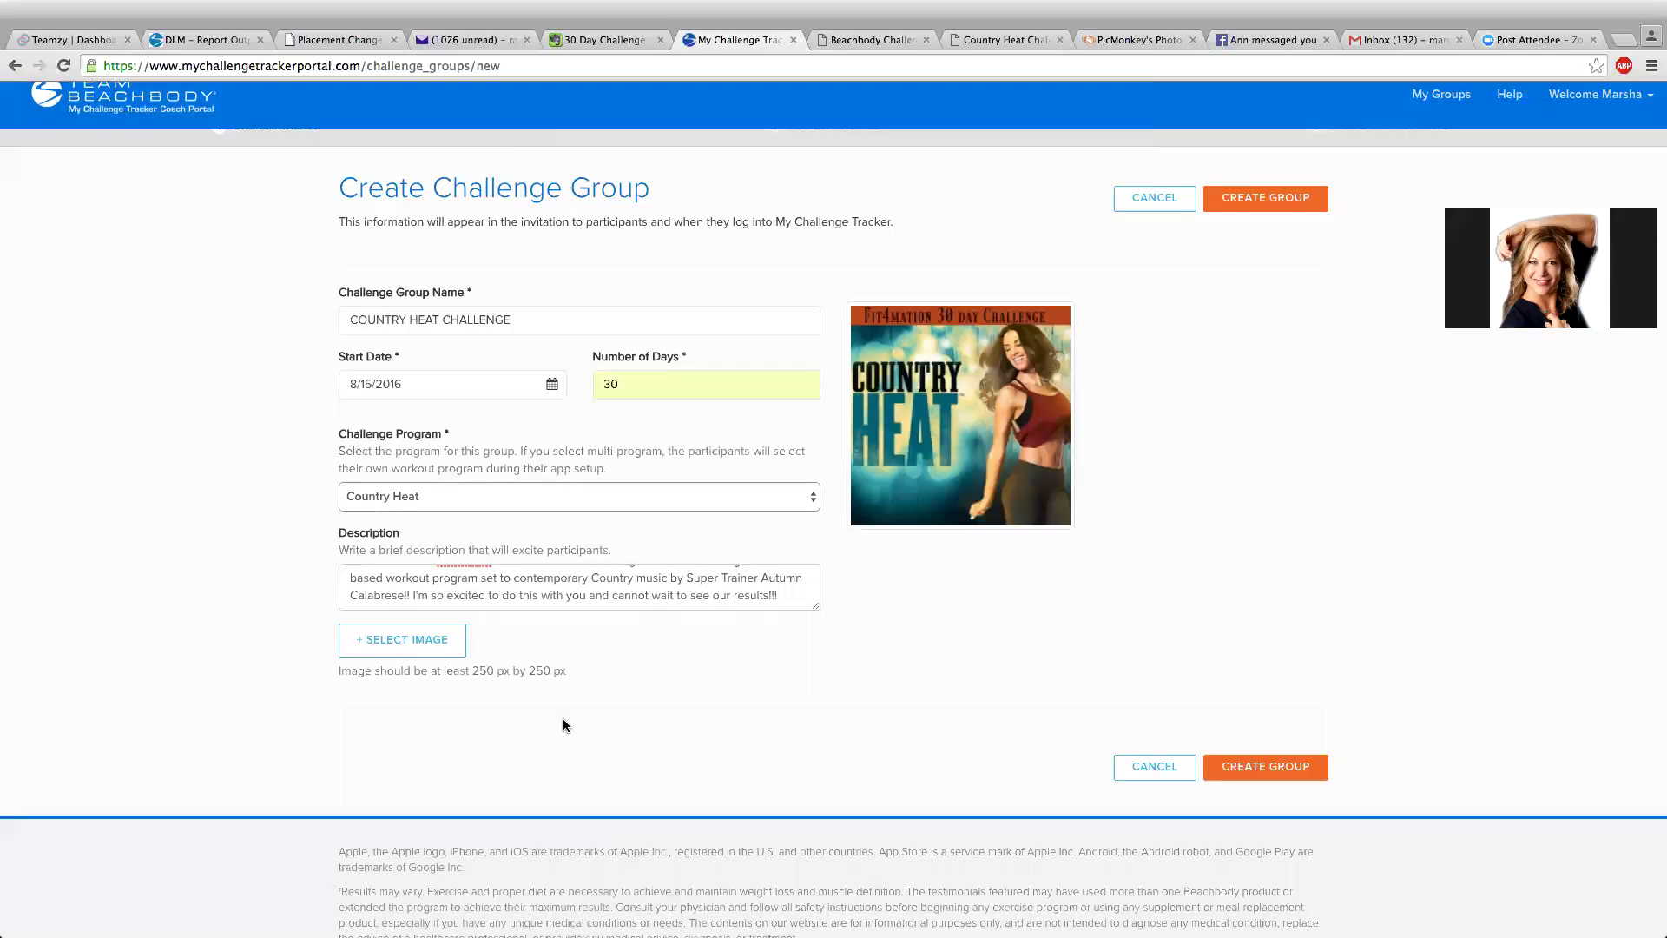
Create the COUNTRY HEAT CHALLENGE group and look over the Review Coach Profile page.
click(1260, 770)
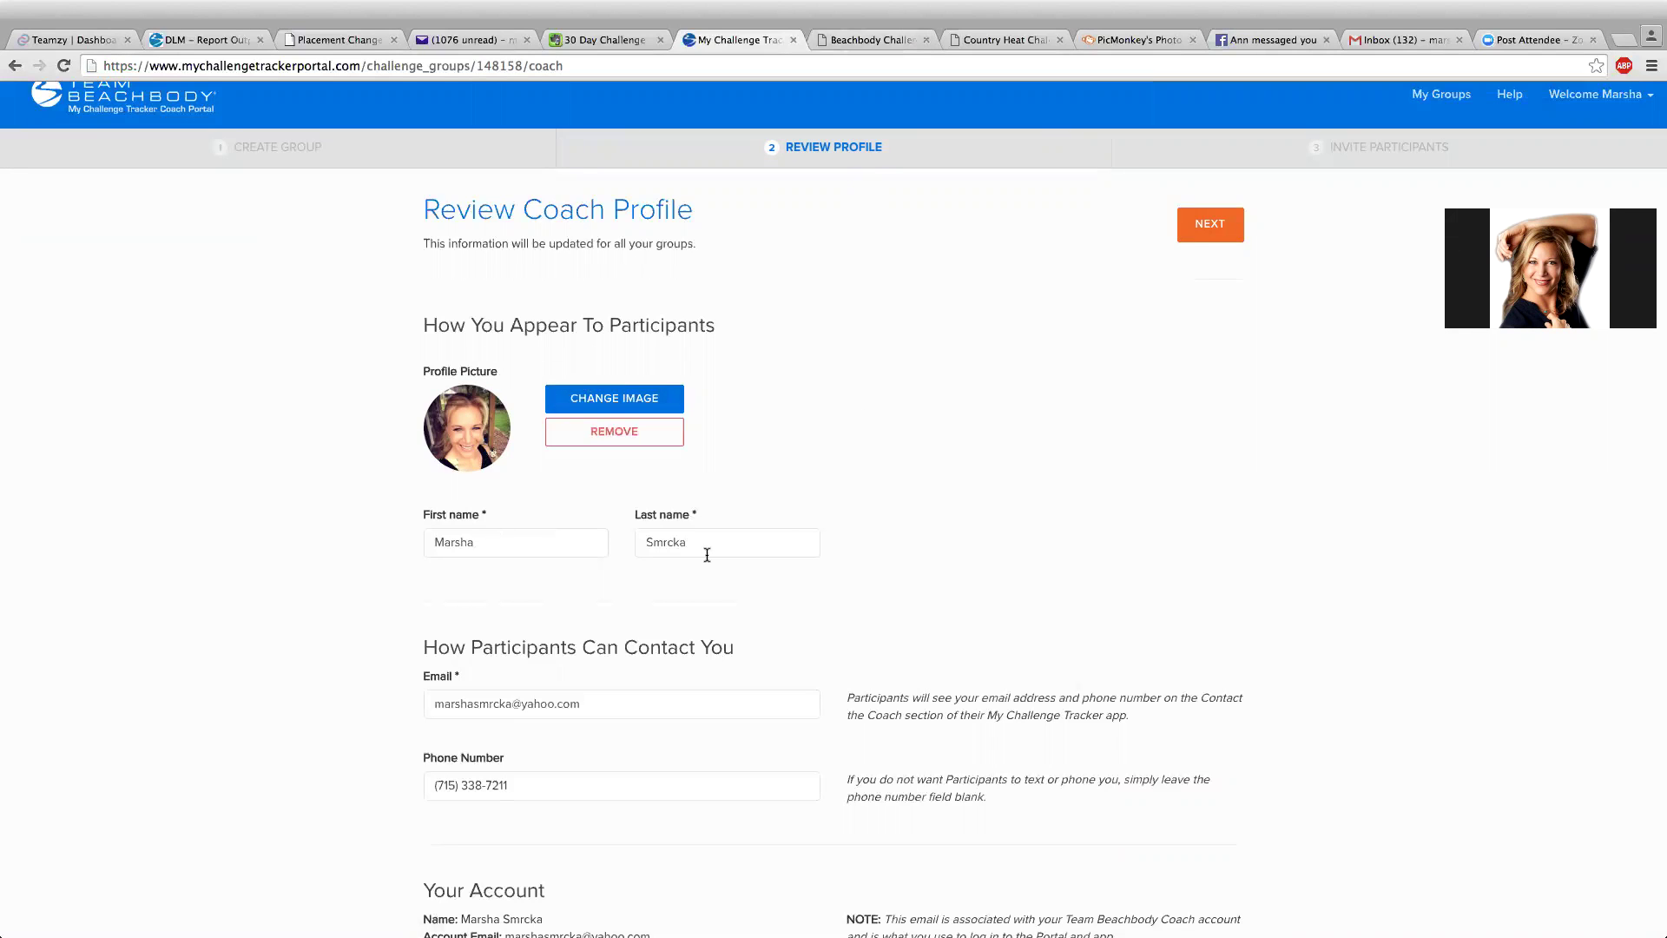
scroll(837, 560, down, 5)
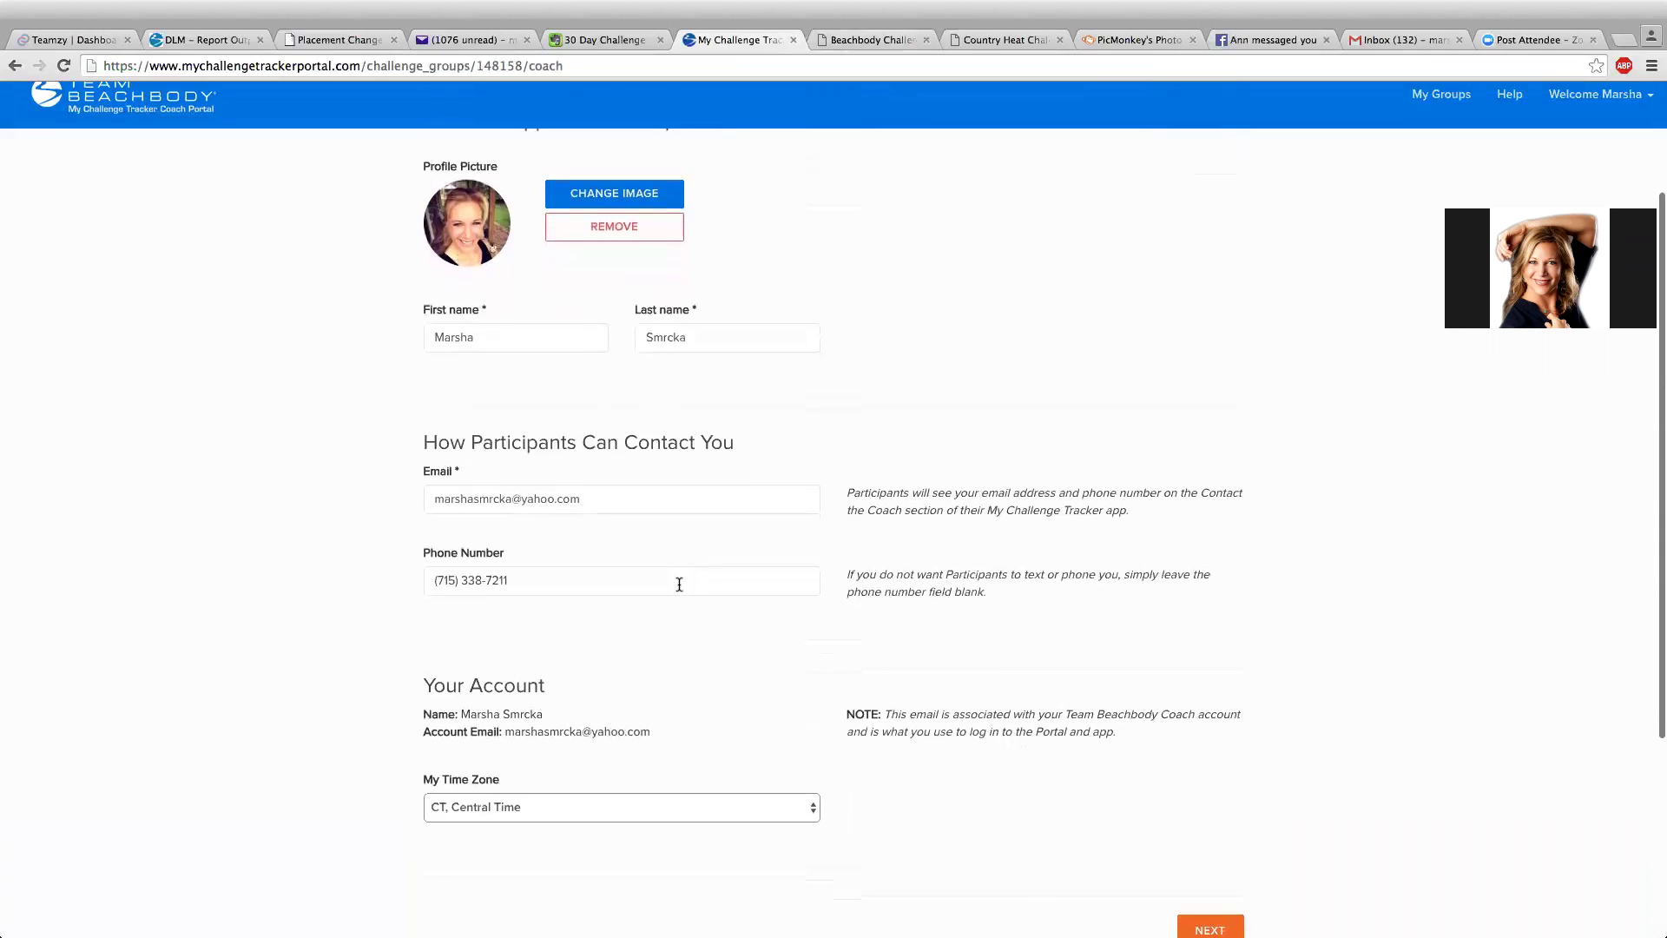
scroll(679, 583, down, 5)
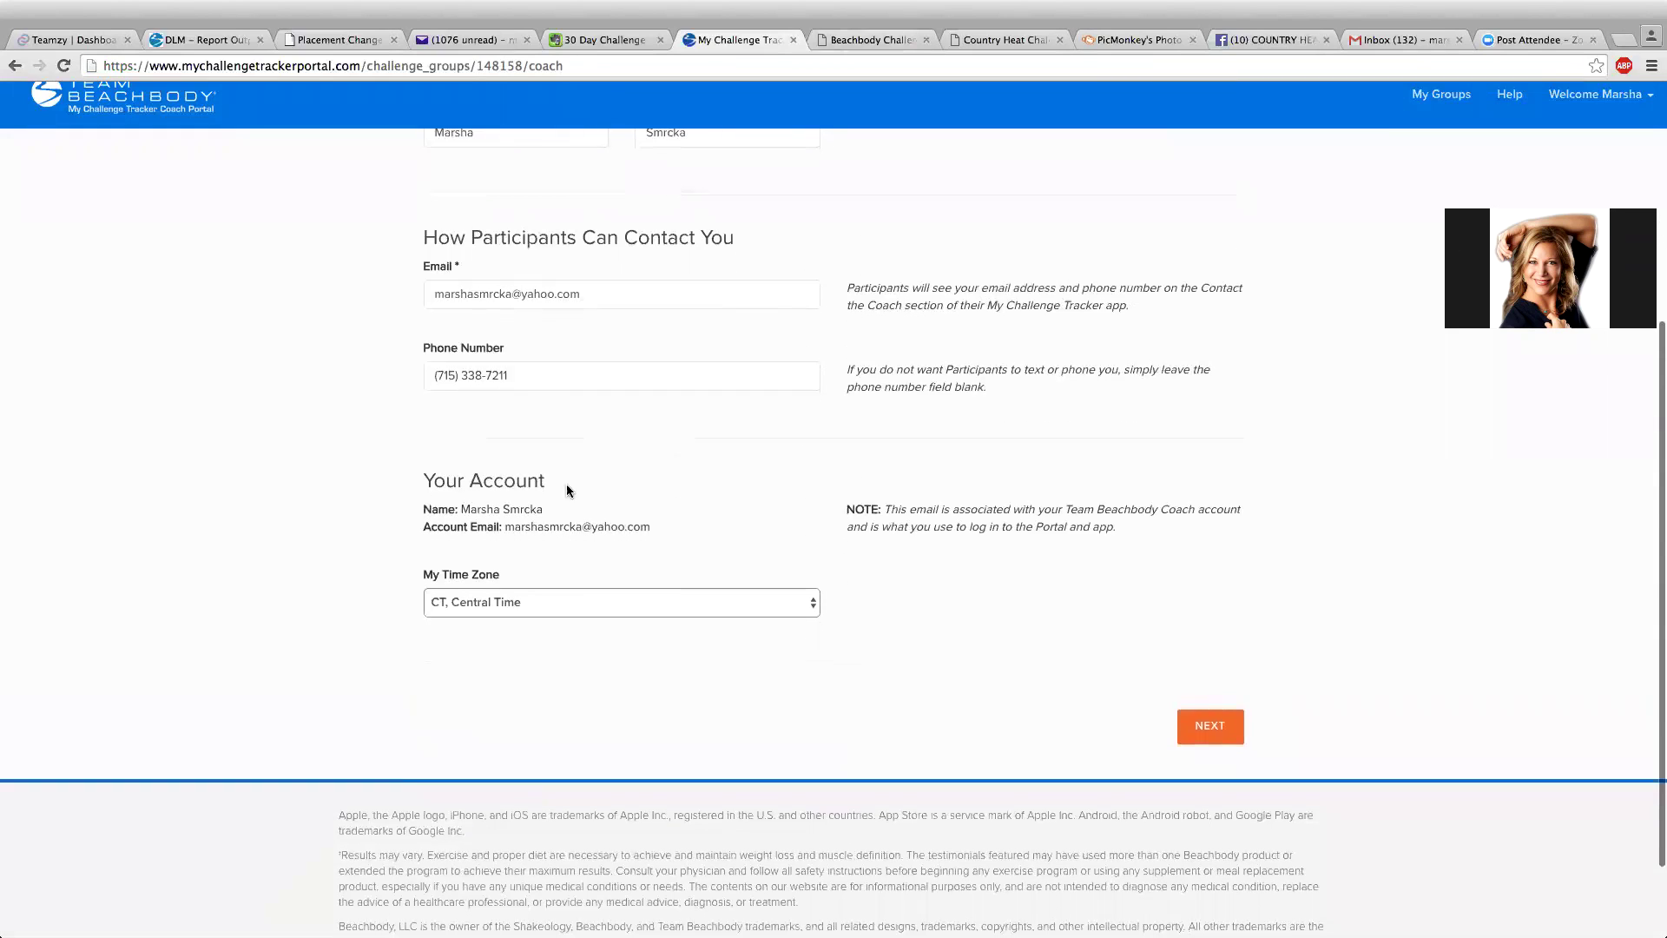
scroll(638, 548, down, 2)
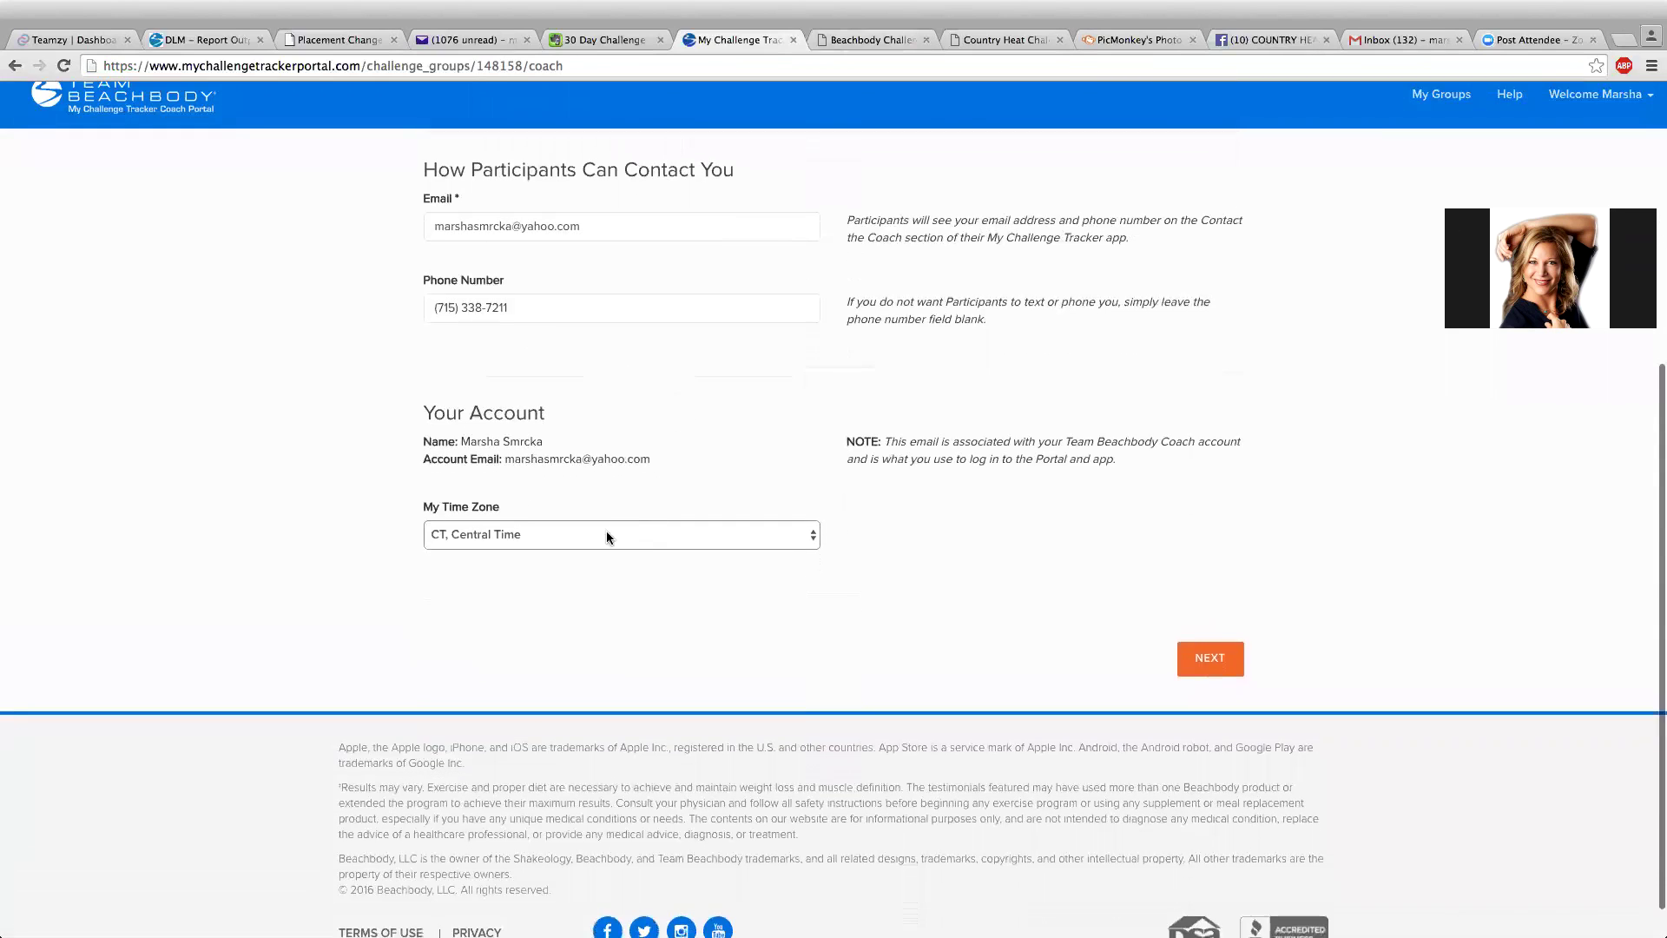
scroll(979, 547, up, 7)
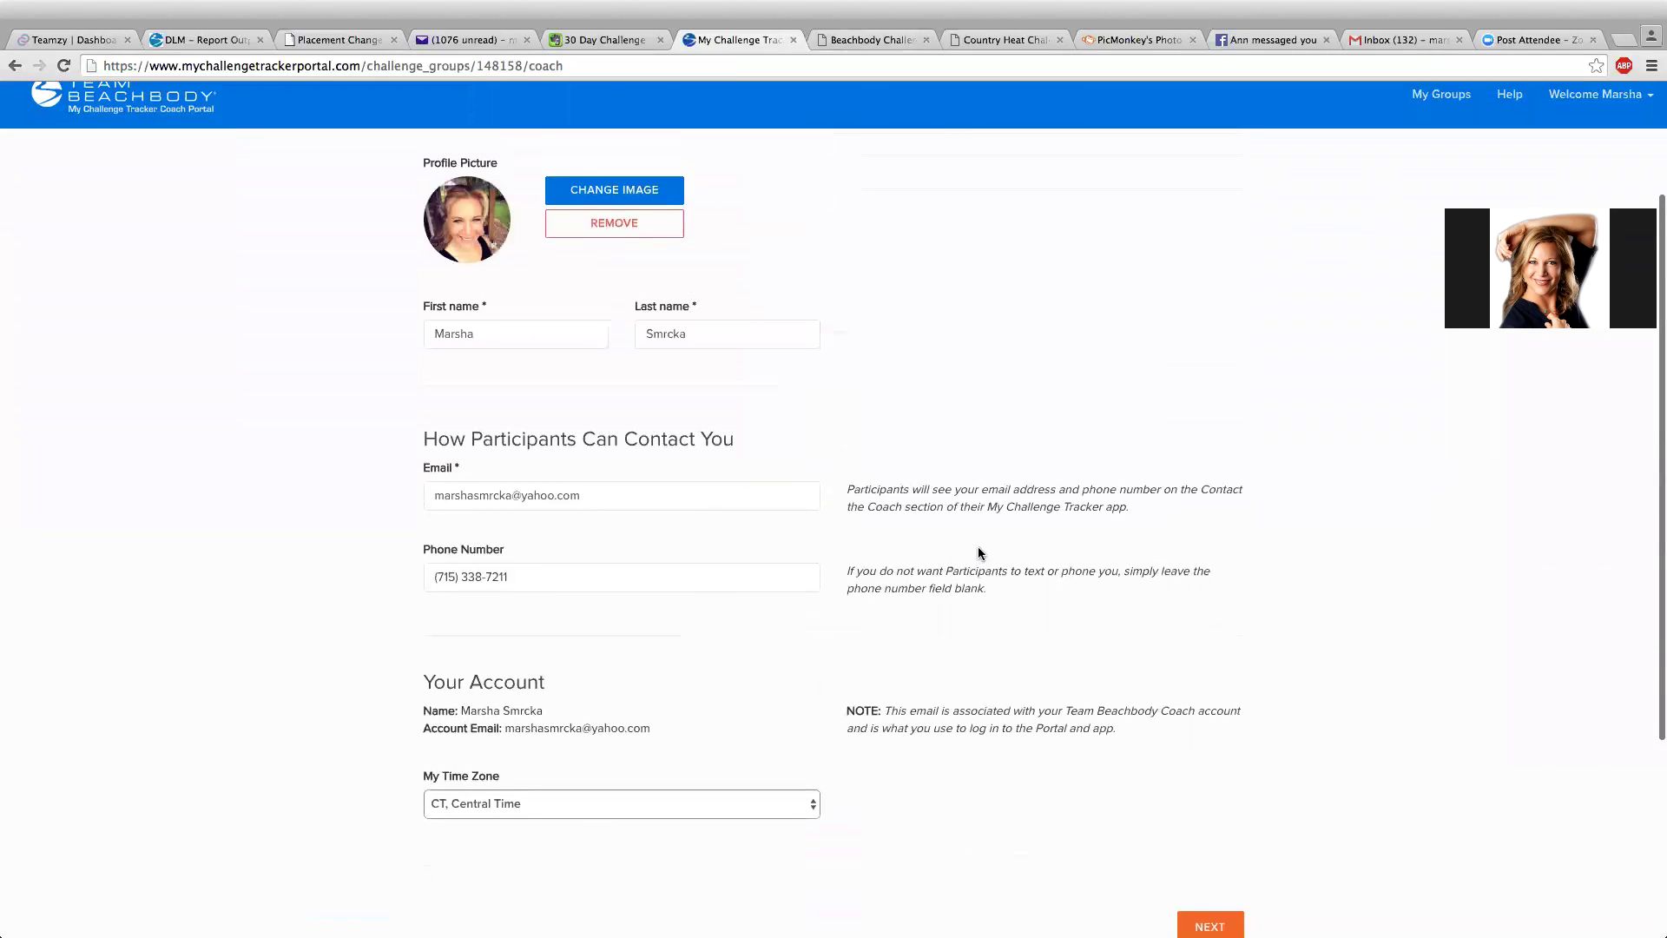
scroll(978, 552, up, 2)
scroll(978, 553, down, 9)
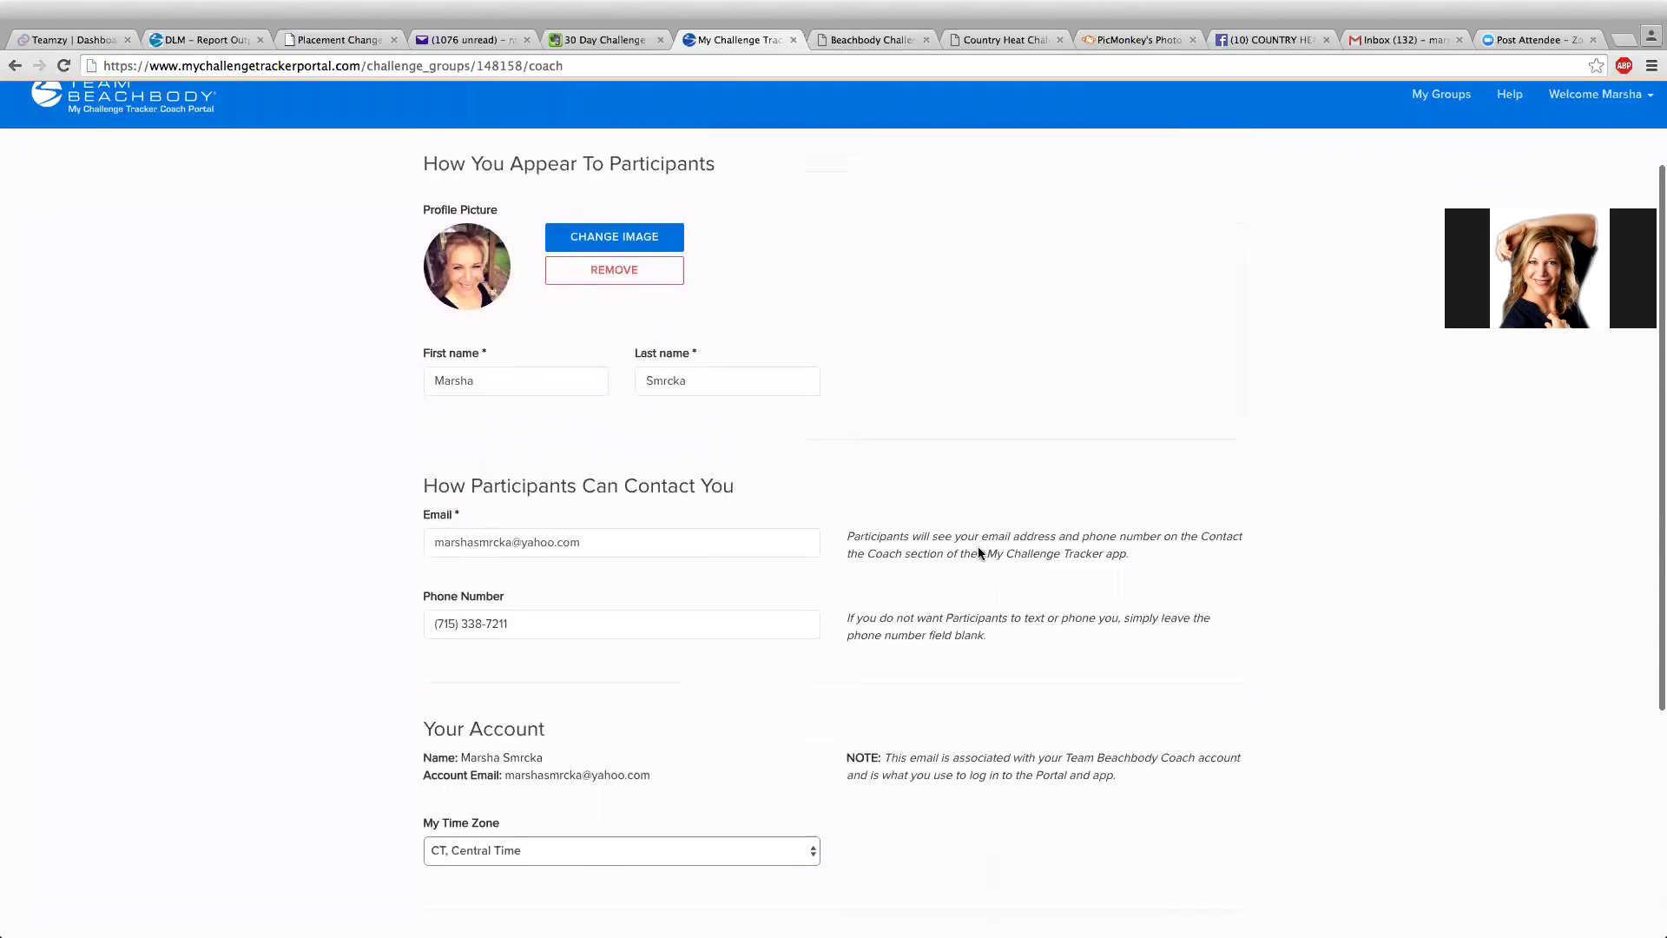
Go on to Invite Participants, preview then dismiss the invitation email, and select the Full Name field.
click(1207, 687)
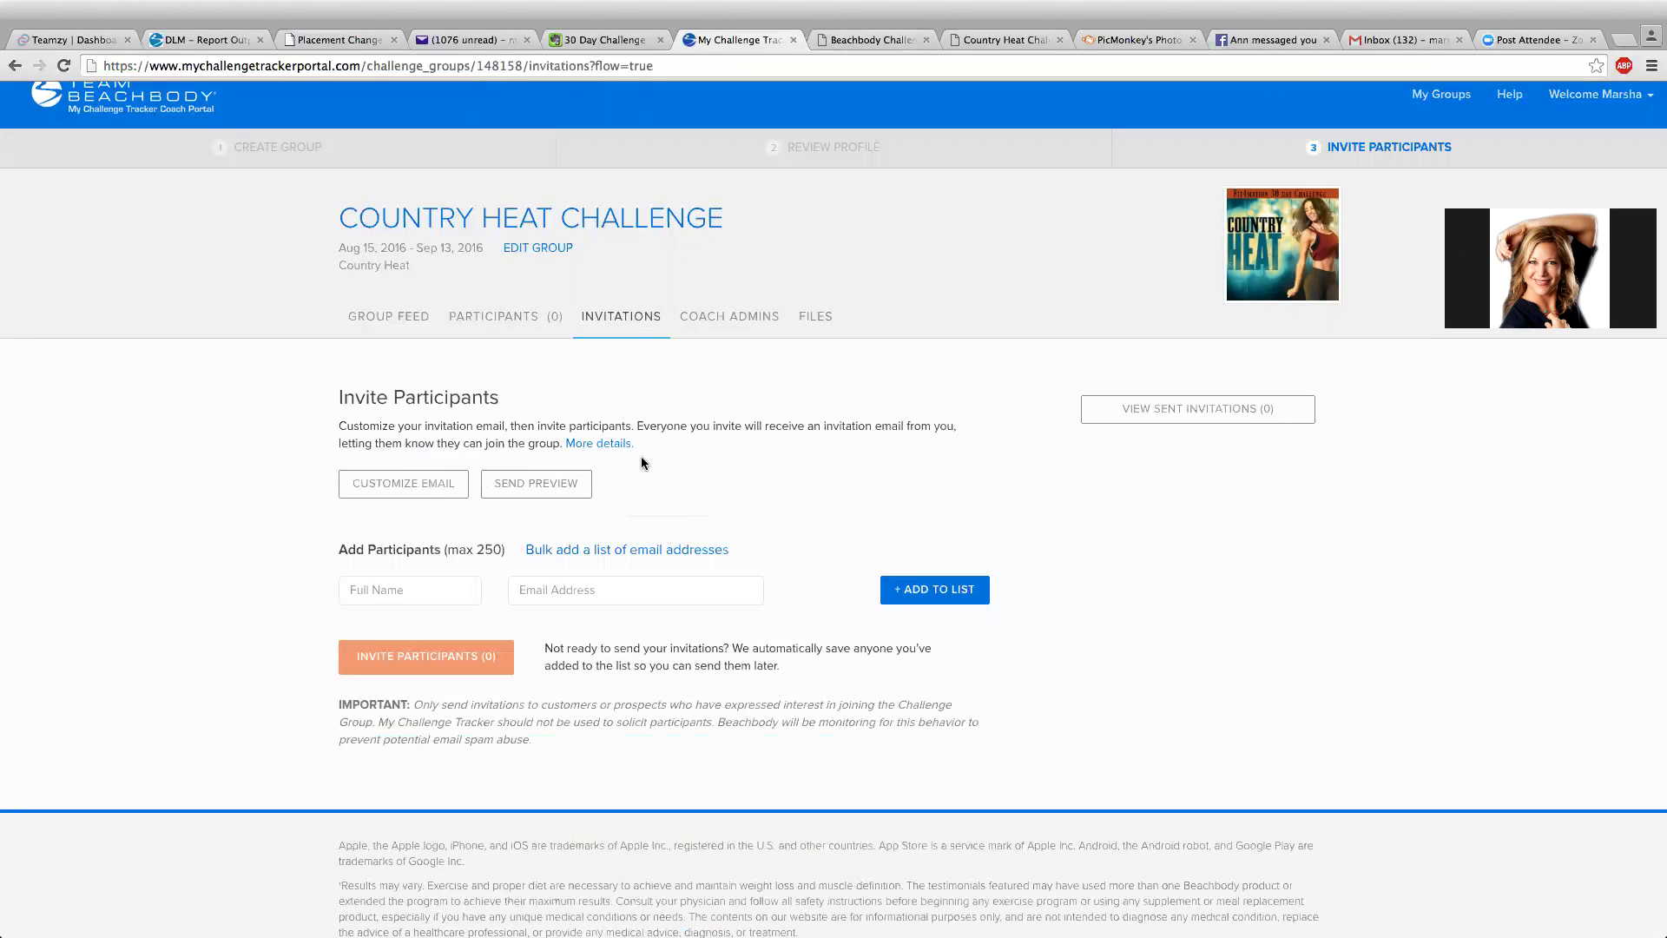
click(549, 487)
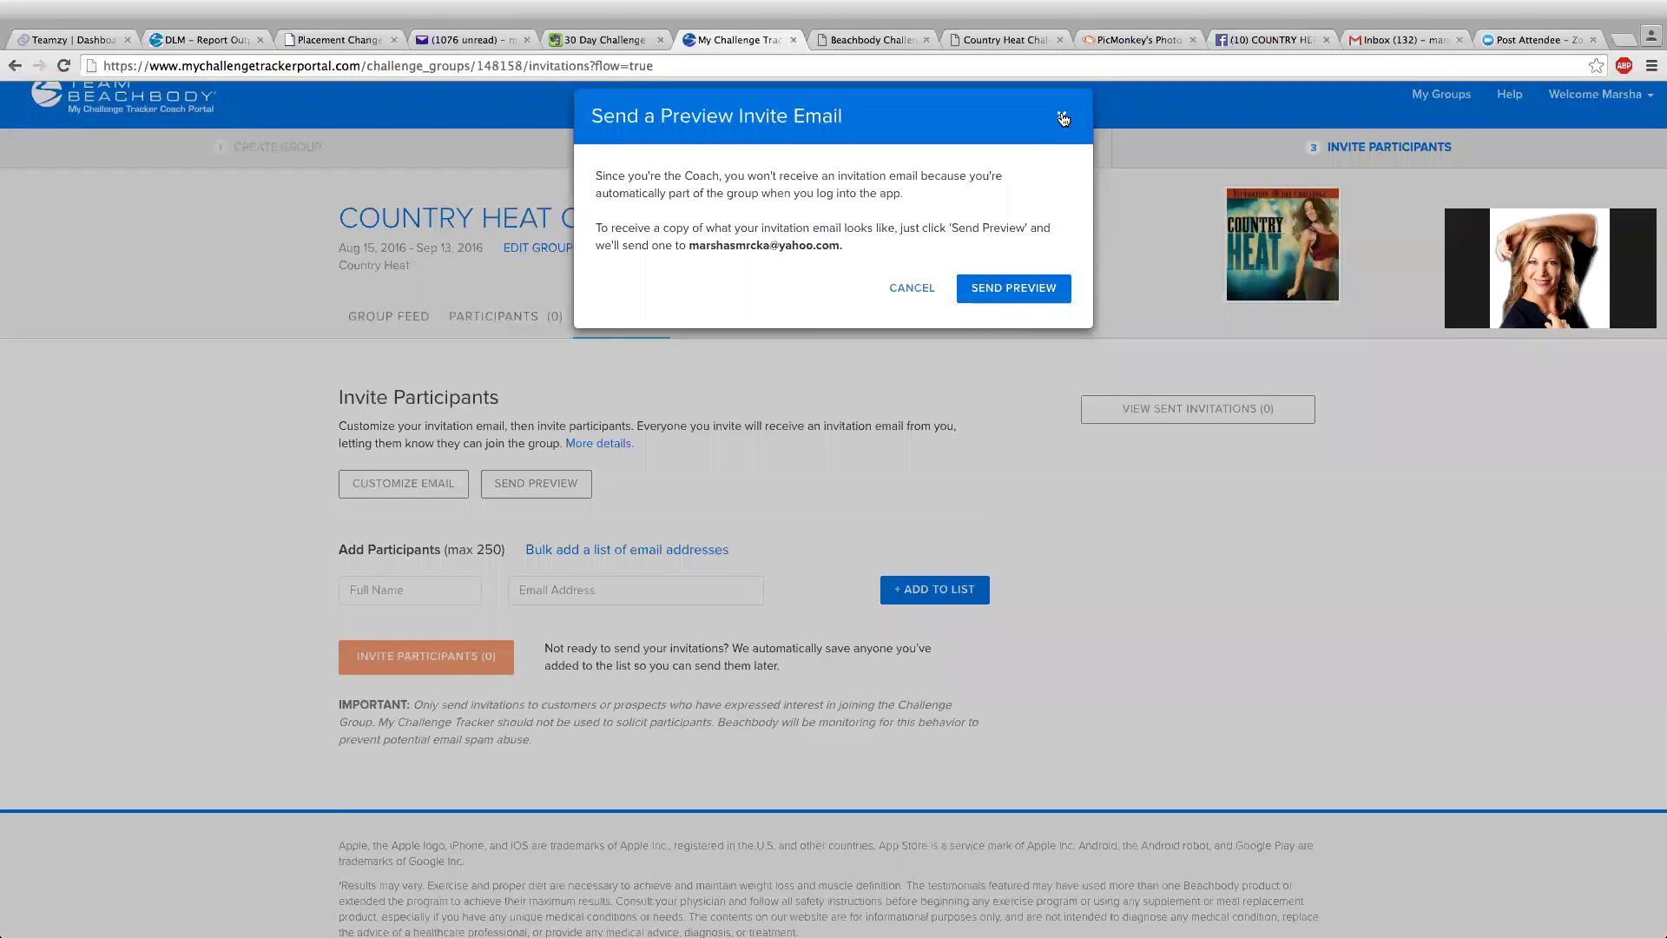
click(1058, 119)
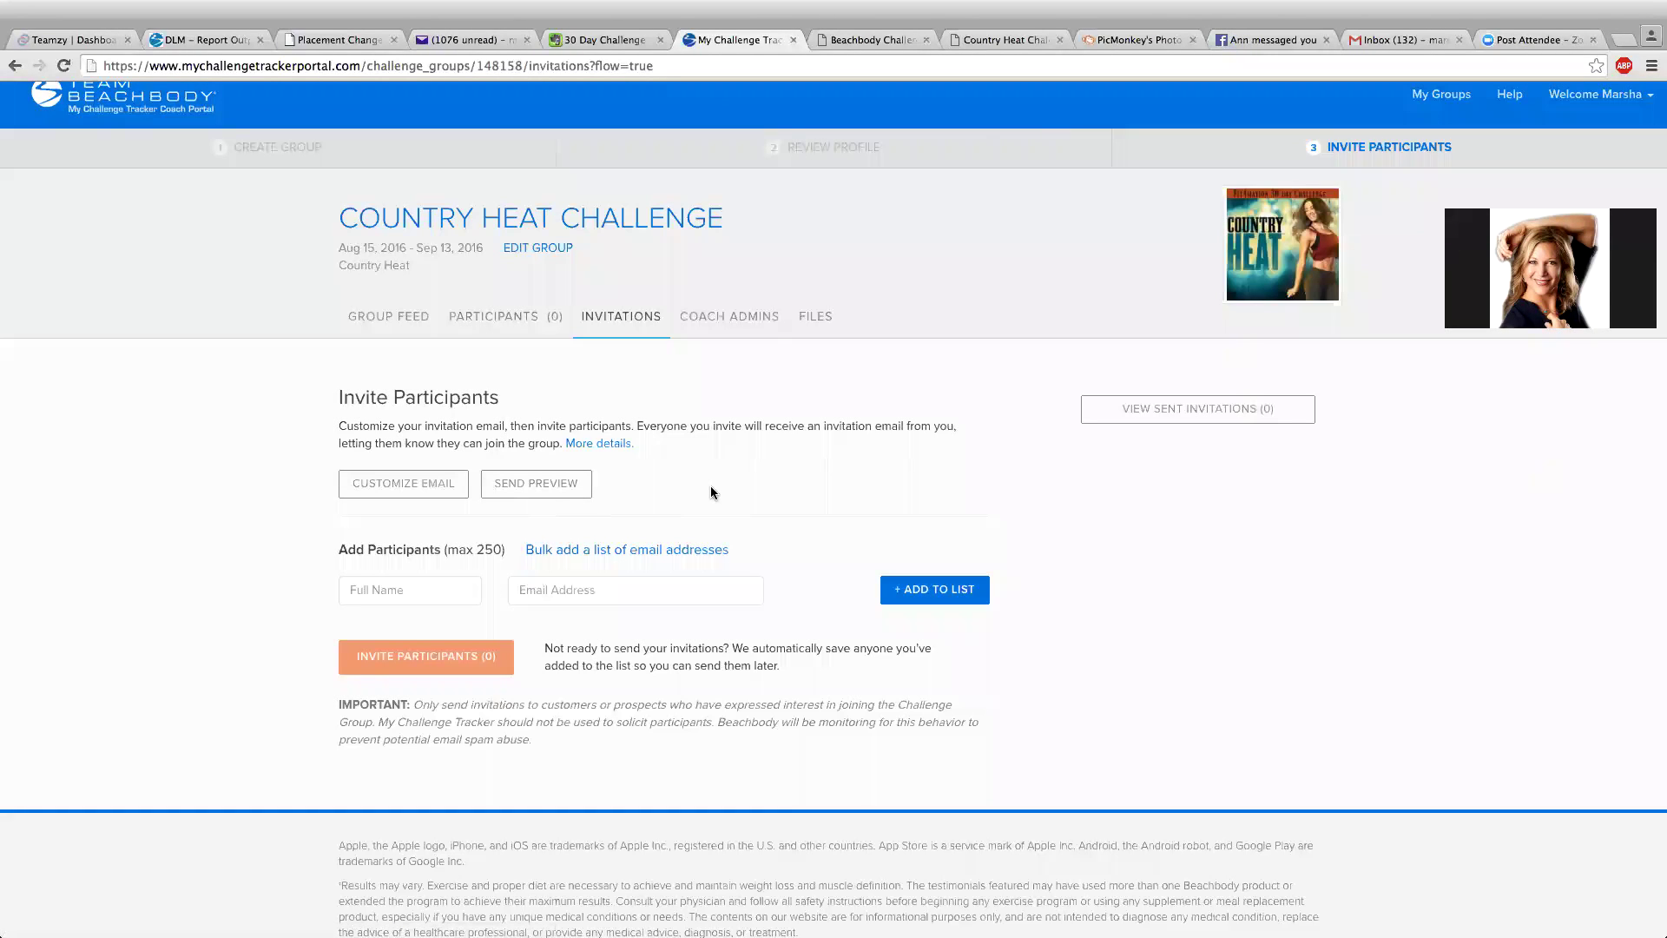
click(358, 590)
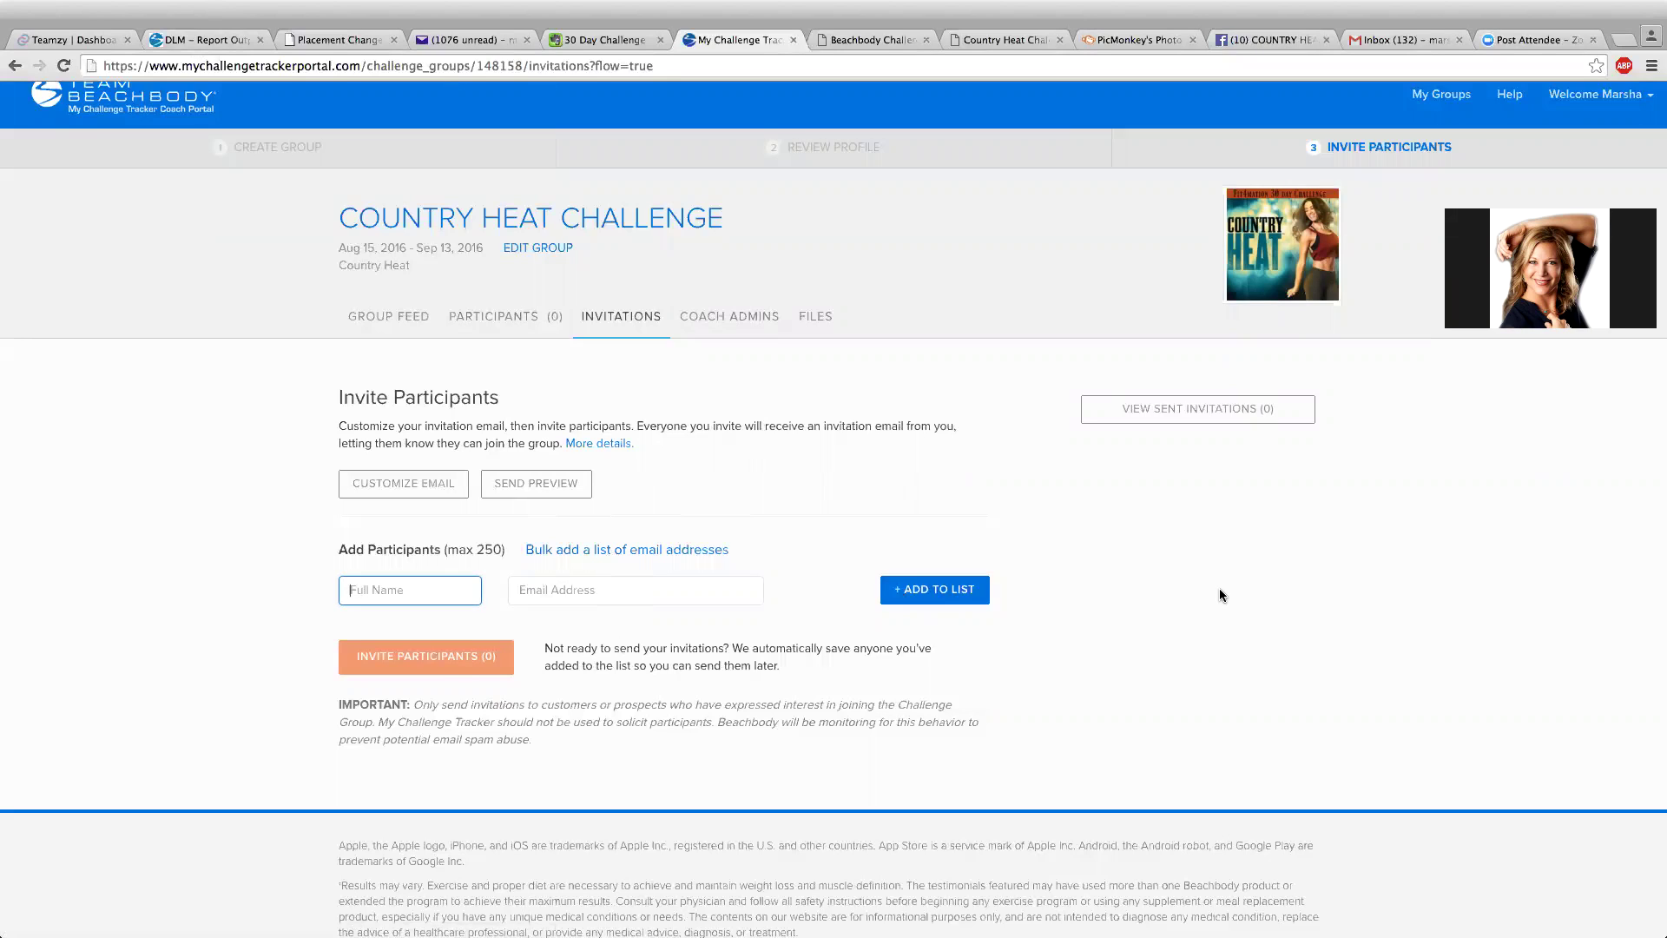
scroll(1221, 591, down, 3)
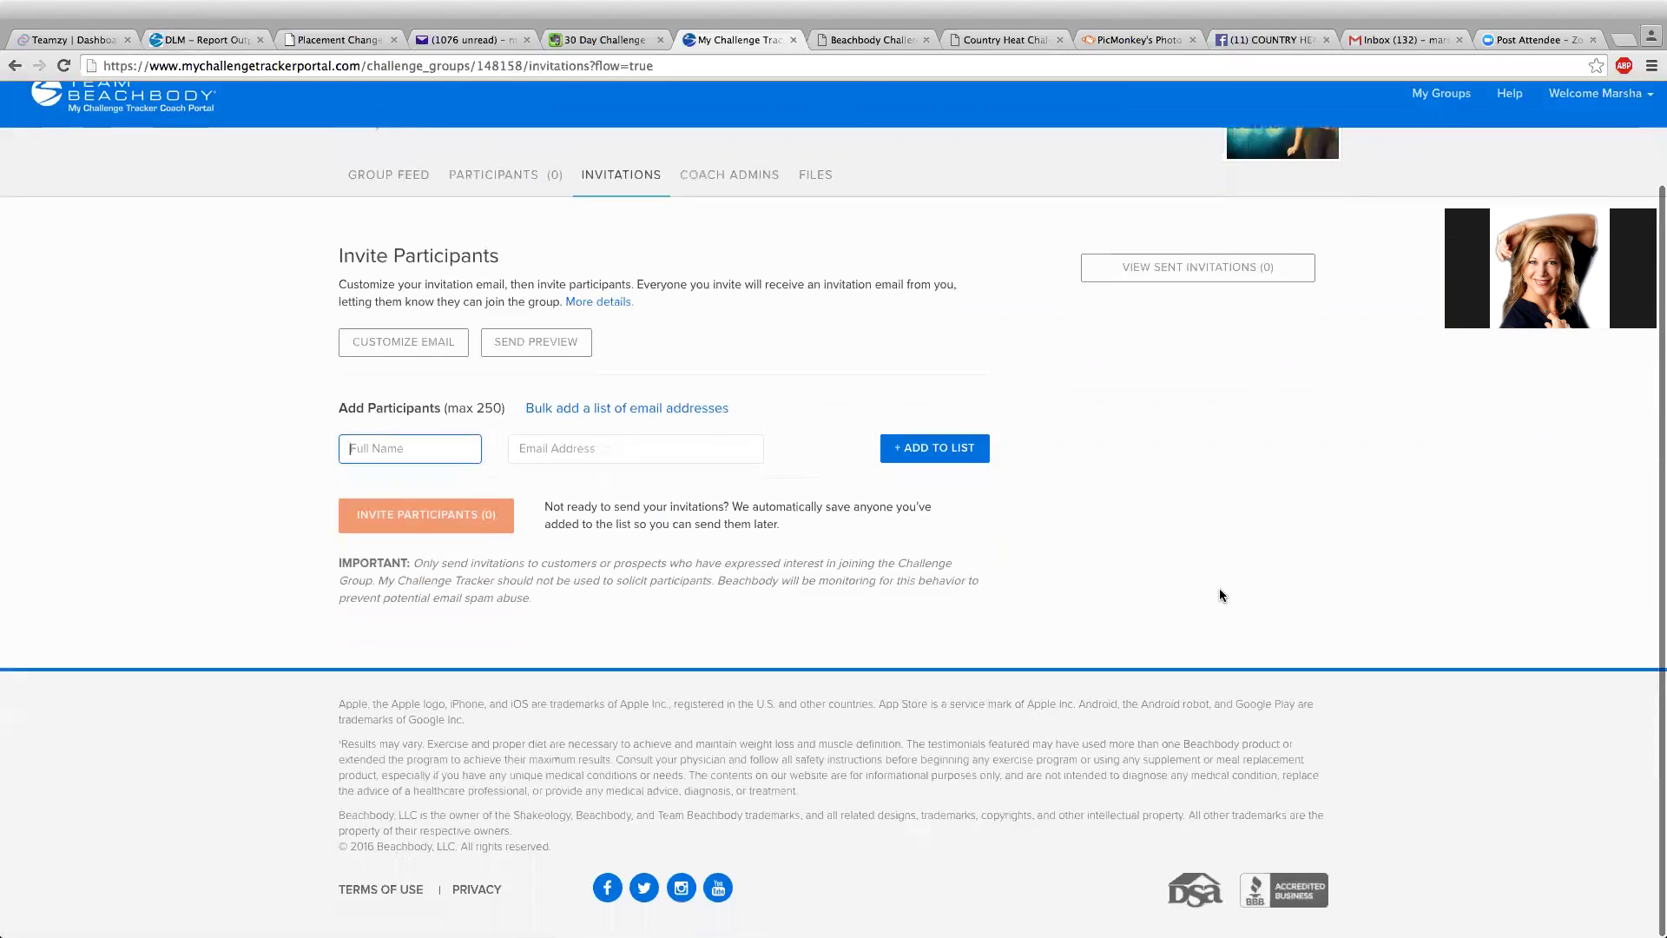
scroll(1219, 591, up, 3)
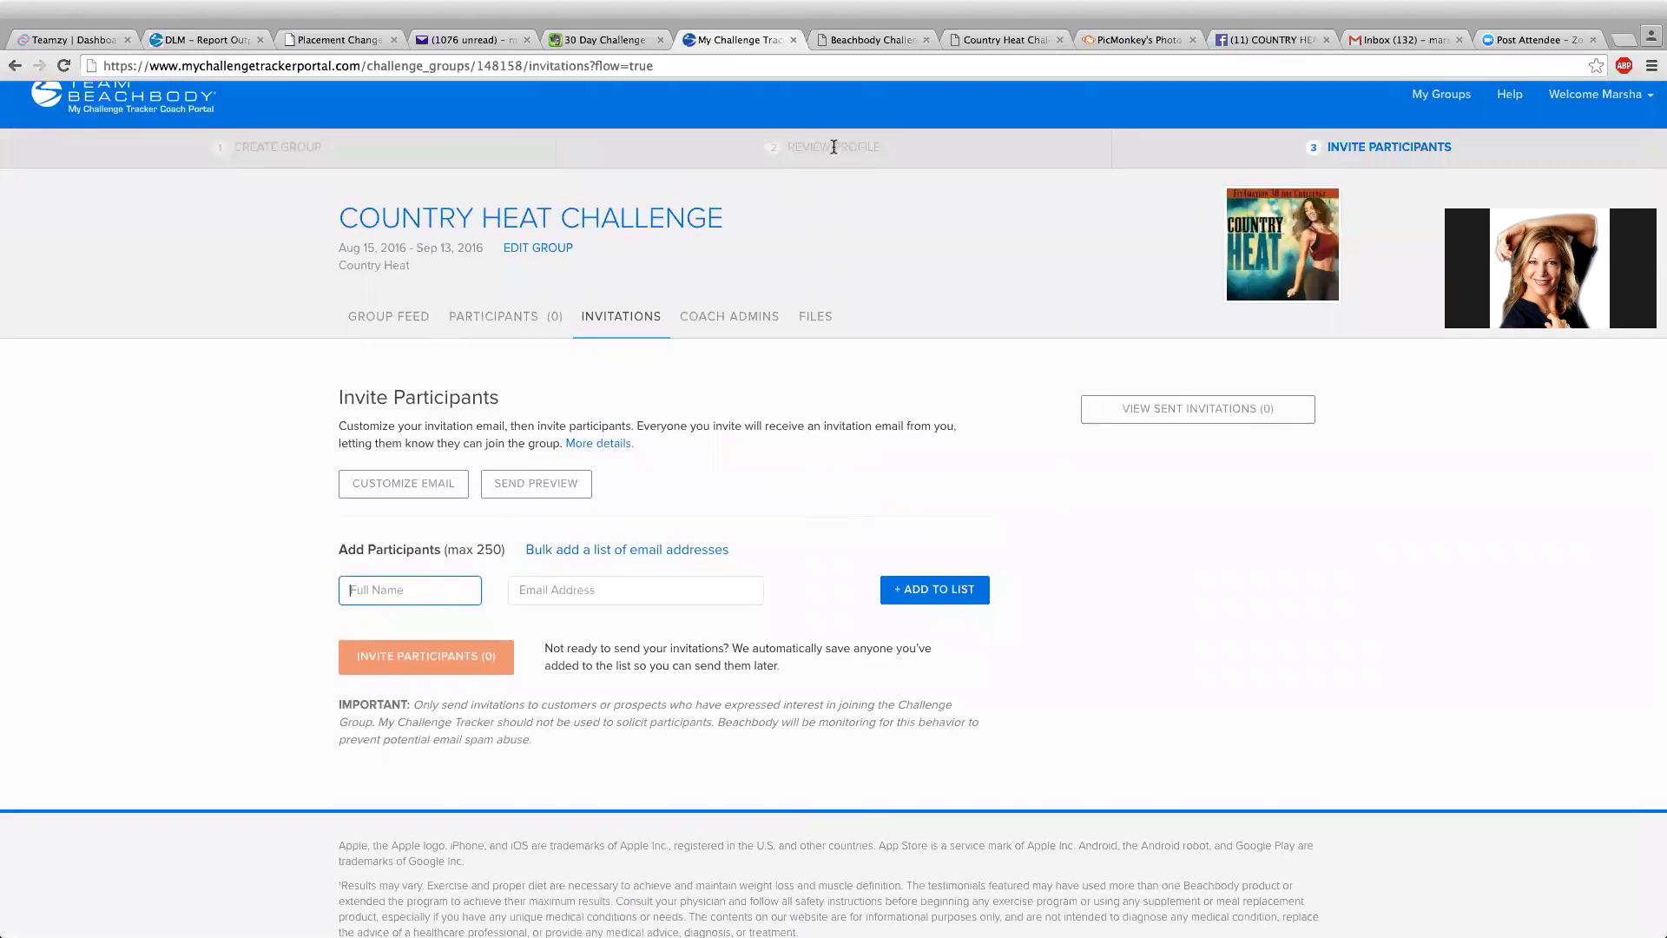
Check the COACH ADMINS tab, then view the empty GROUP FEED of COUNTRY HEAT CHALLENGE.
click(712, 319)
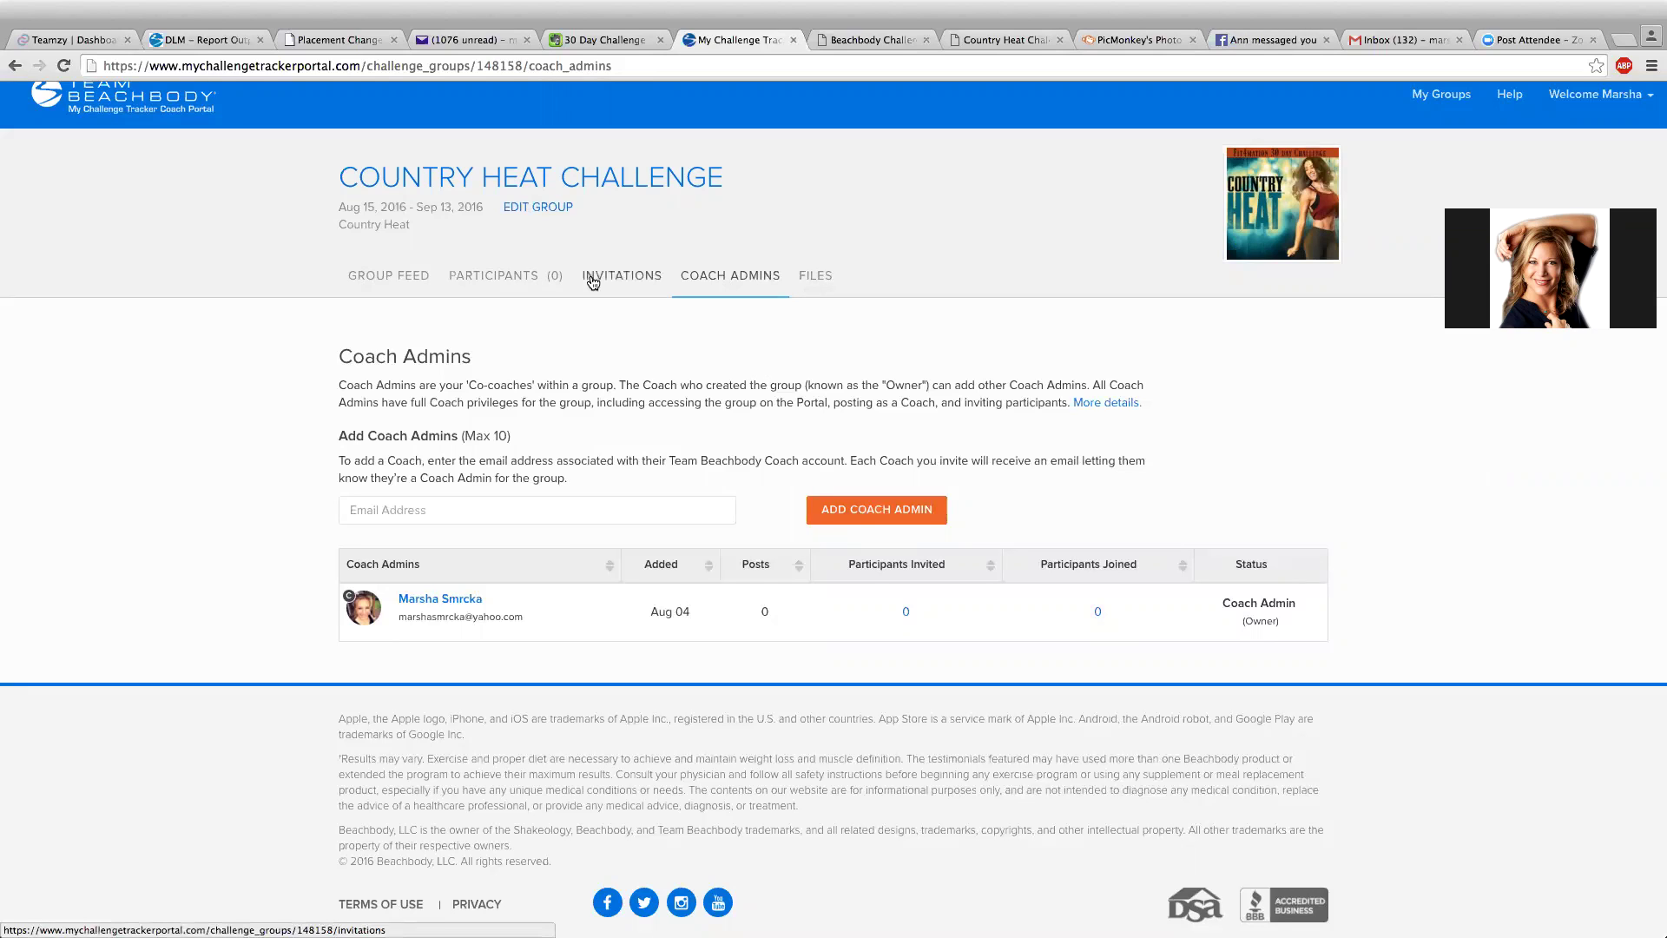
click(395, 280)
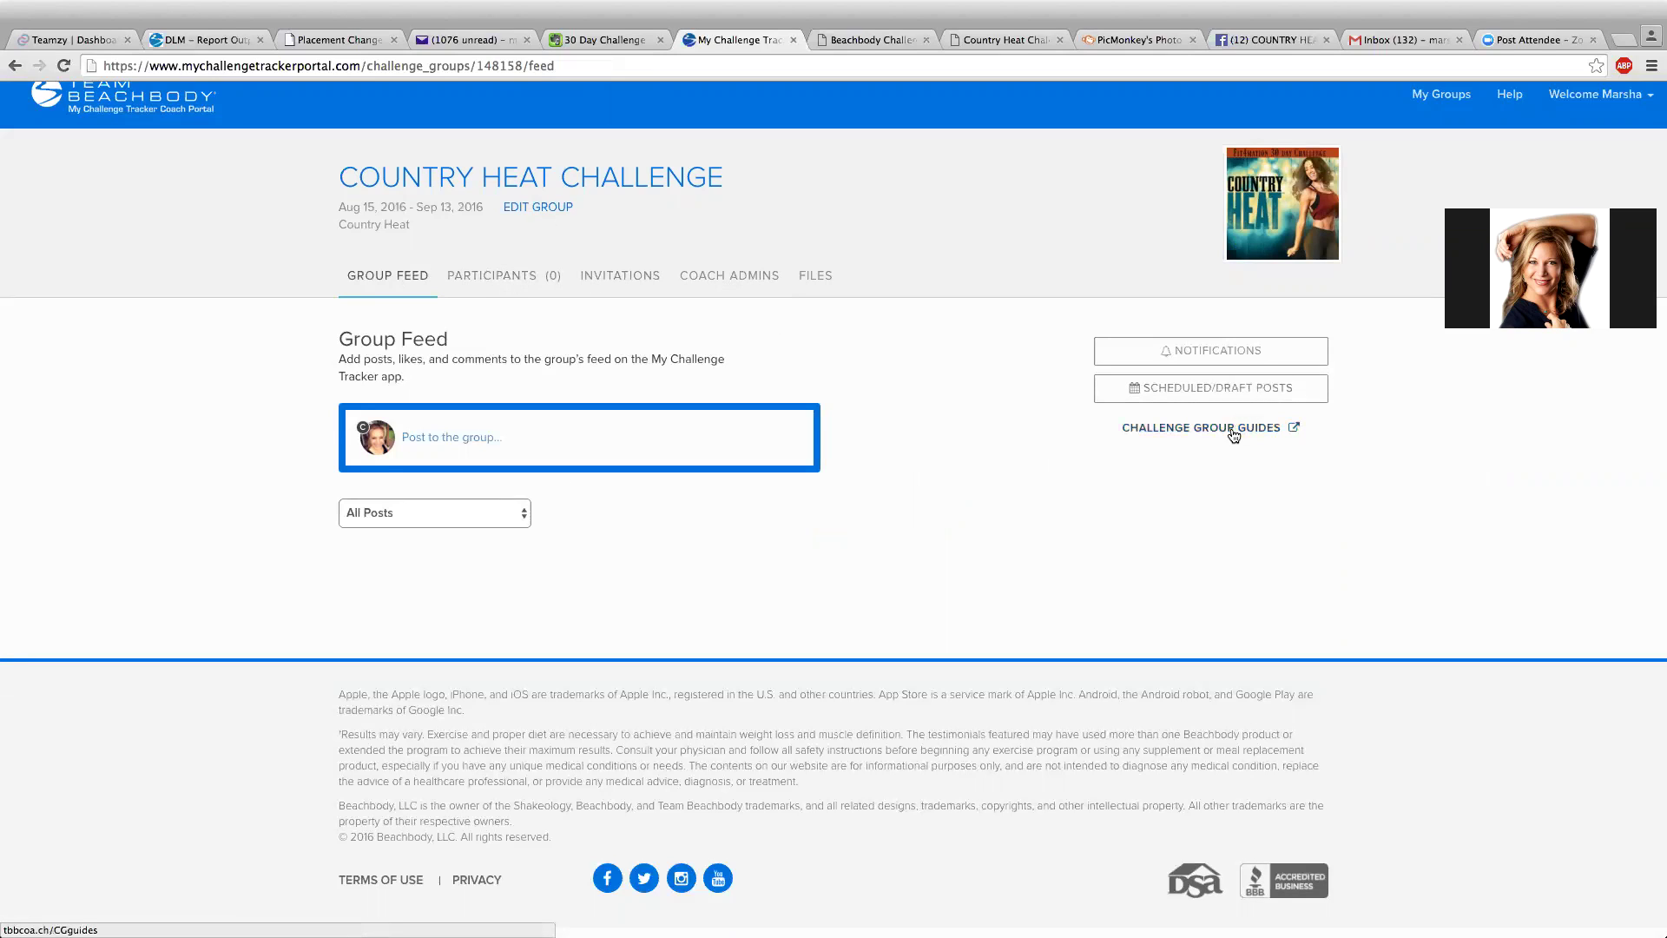
scroll(1058, 492, up, 1)
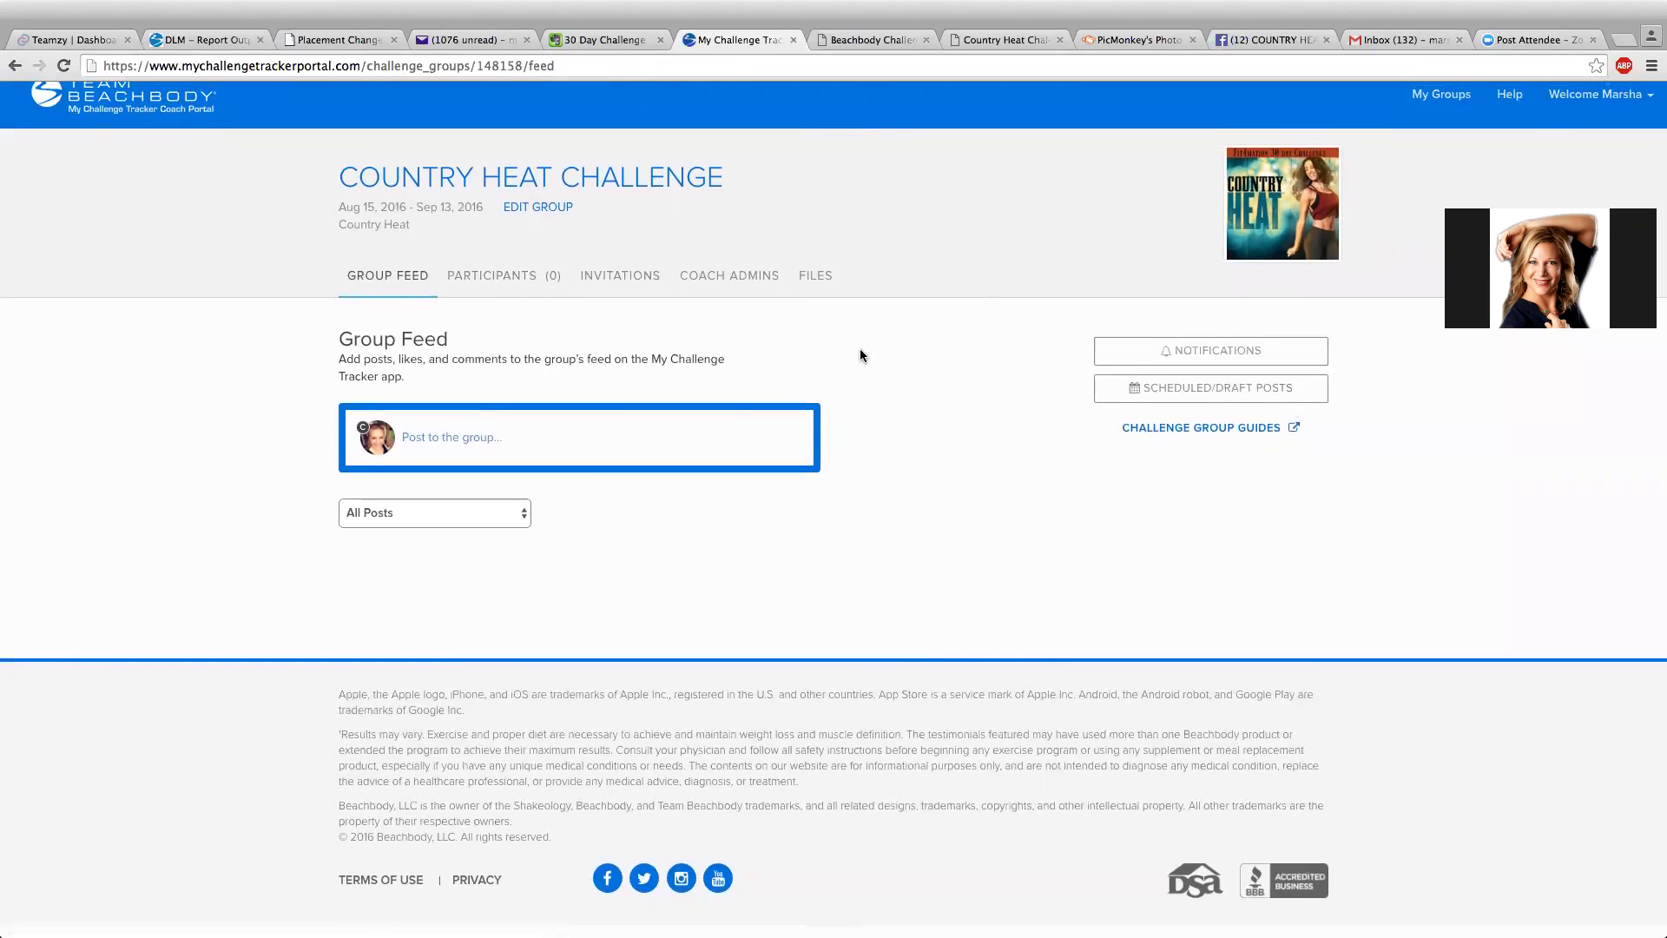
scroll(860, 355, down, 1)
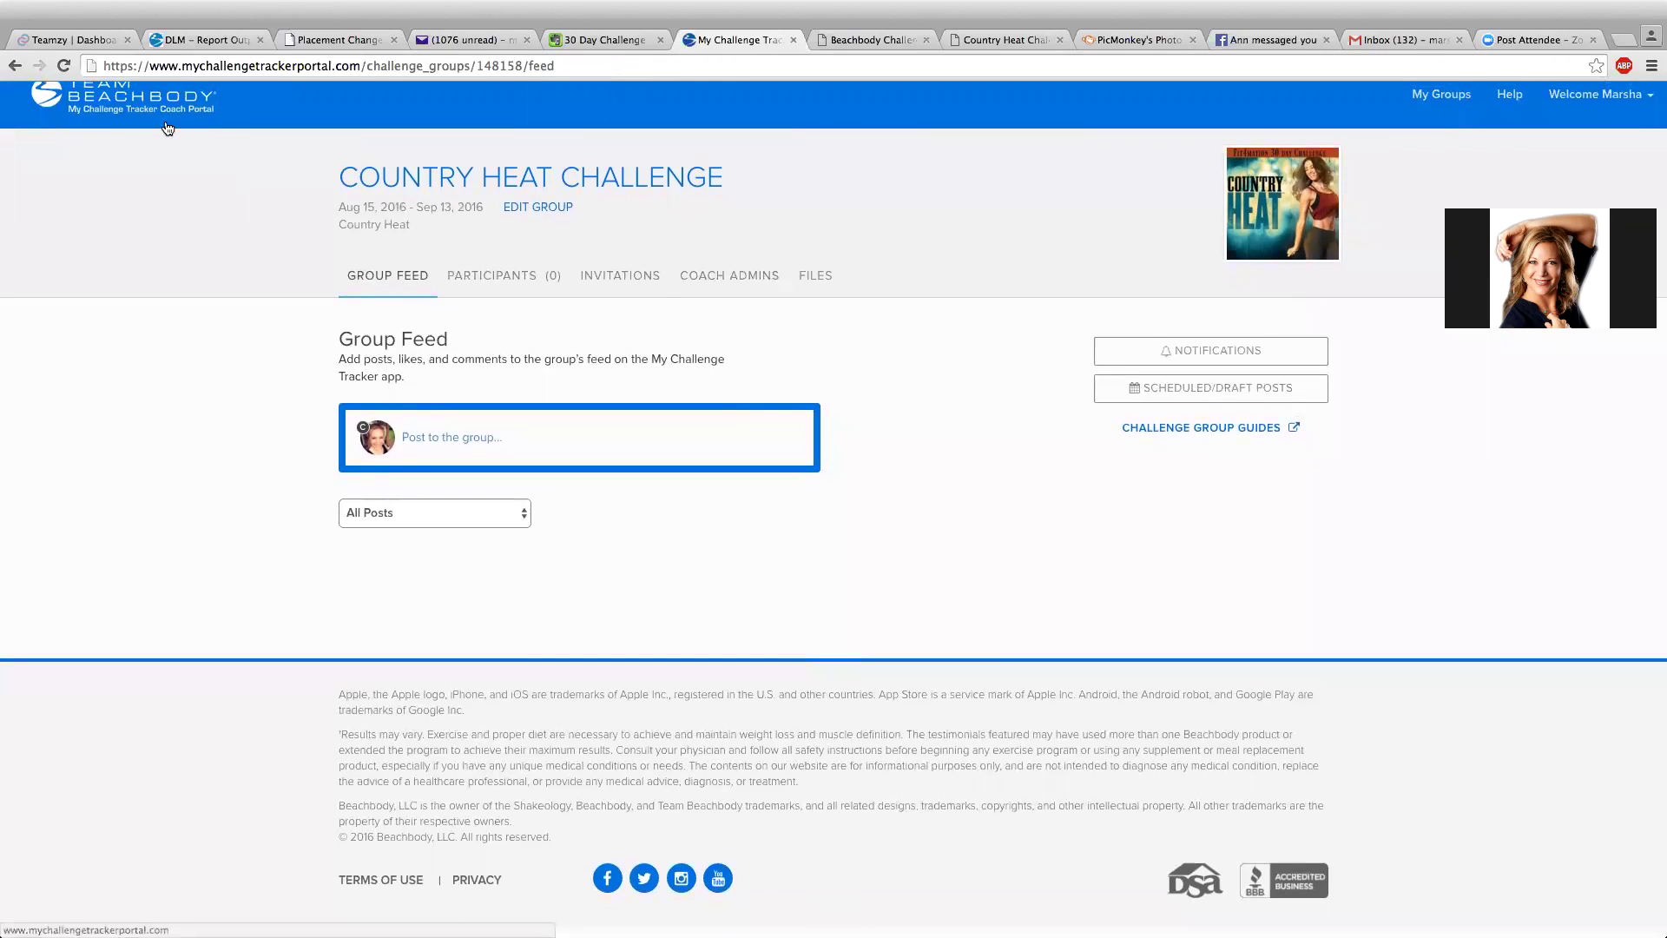
Go to the portal home and scroll the group list to find COUNTRY HEAT CHALLENGE under Current.
click(94, 92)
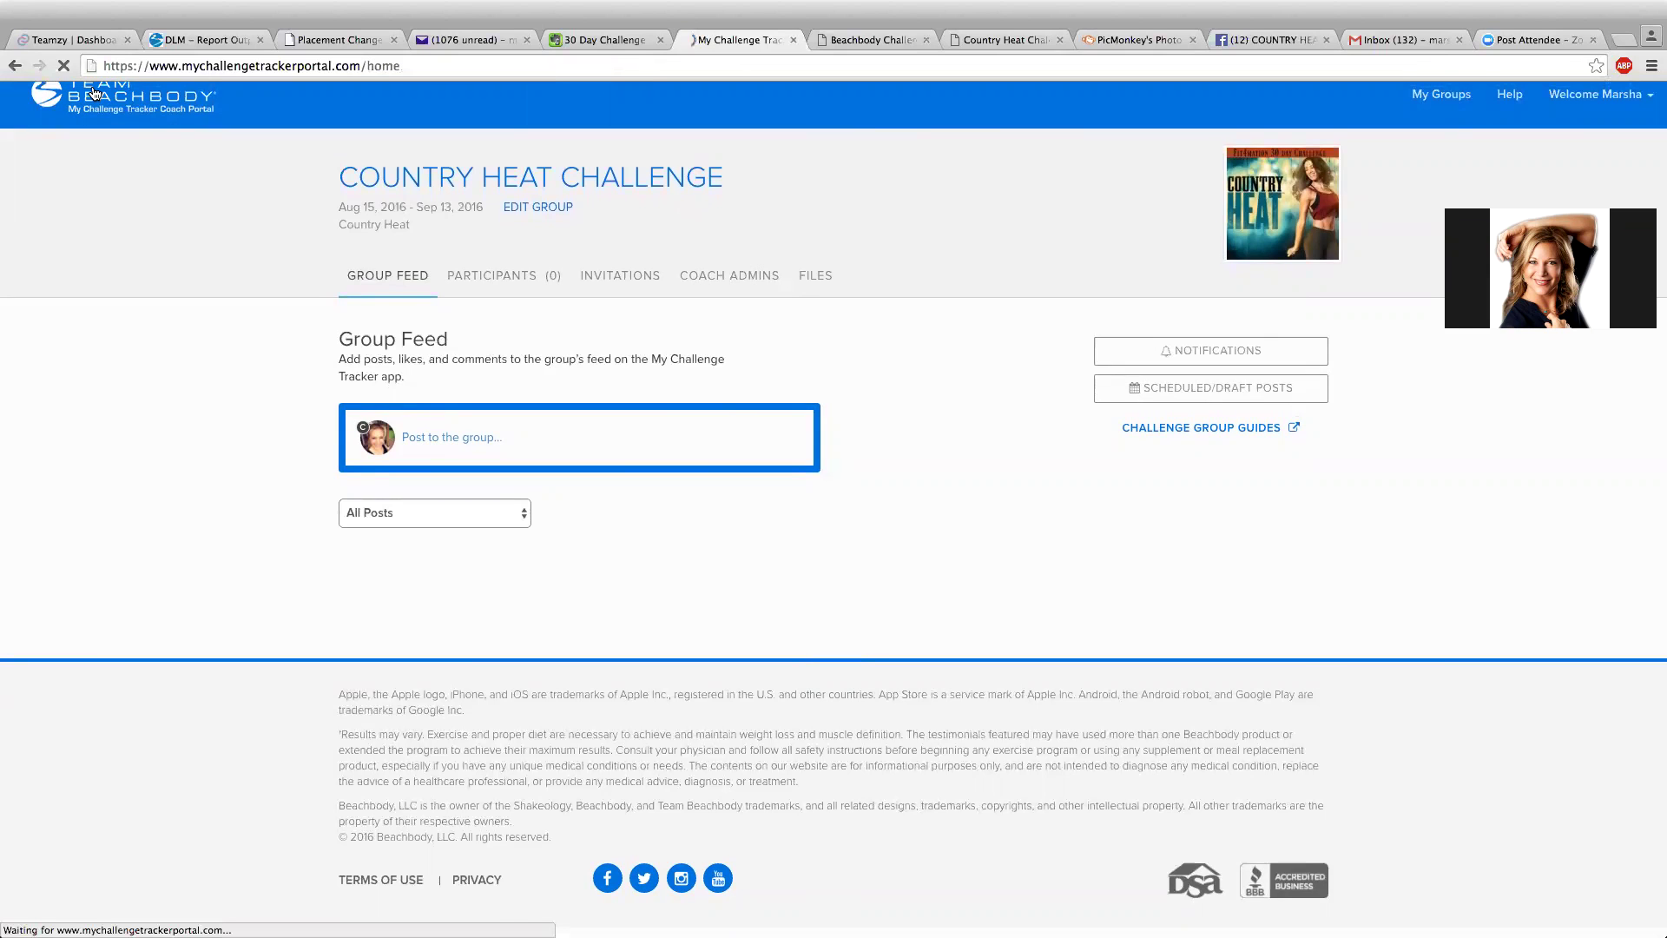
scroll(978, 455, down, 8)
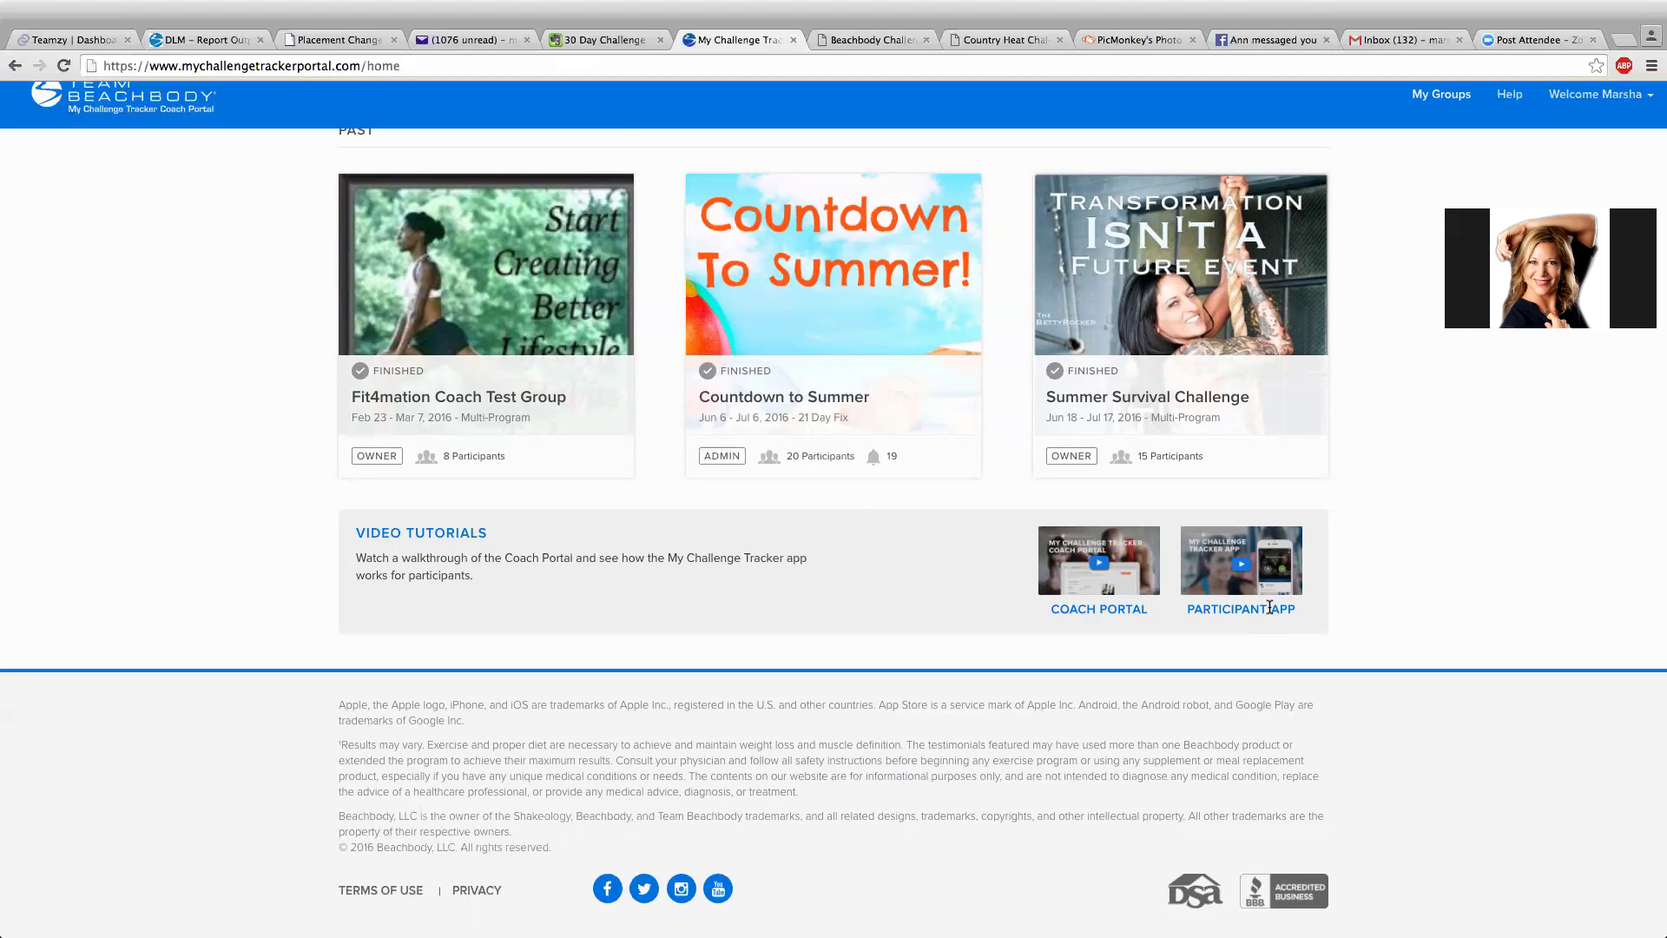
scroll(864, 434, up, 2)
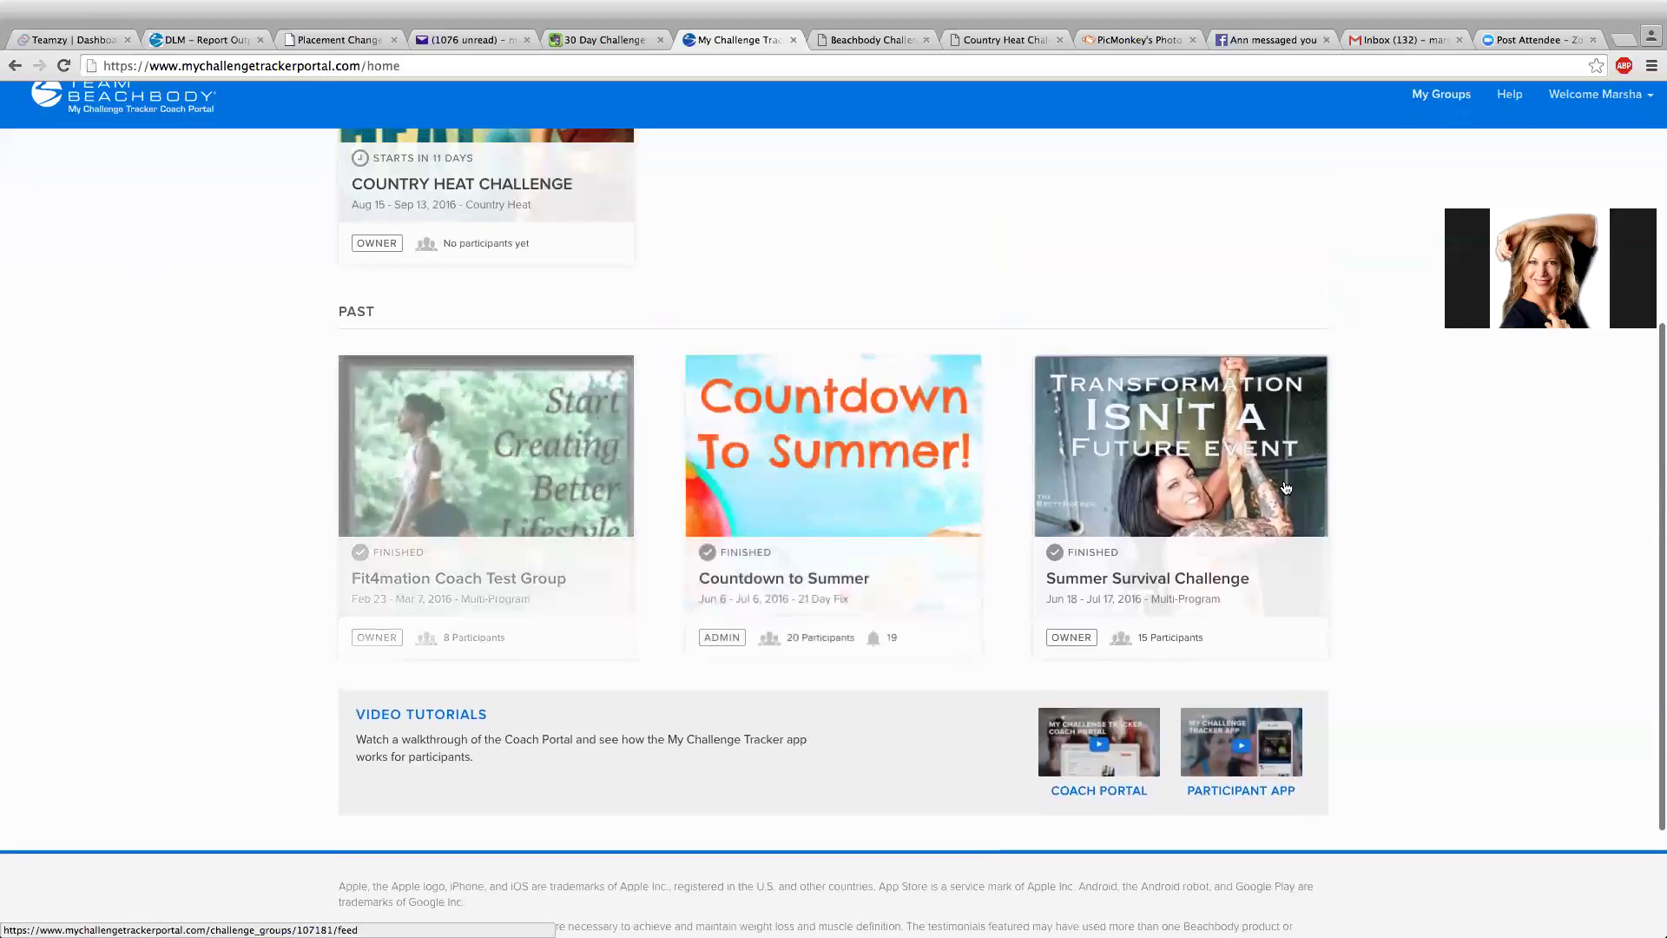
scroll(961, 461, up, 3)
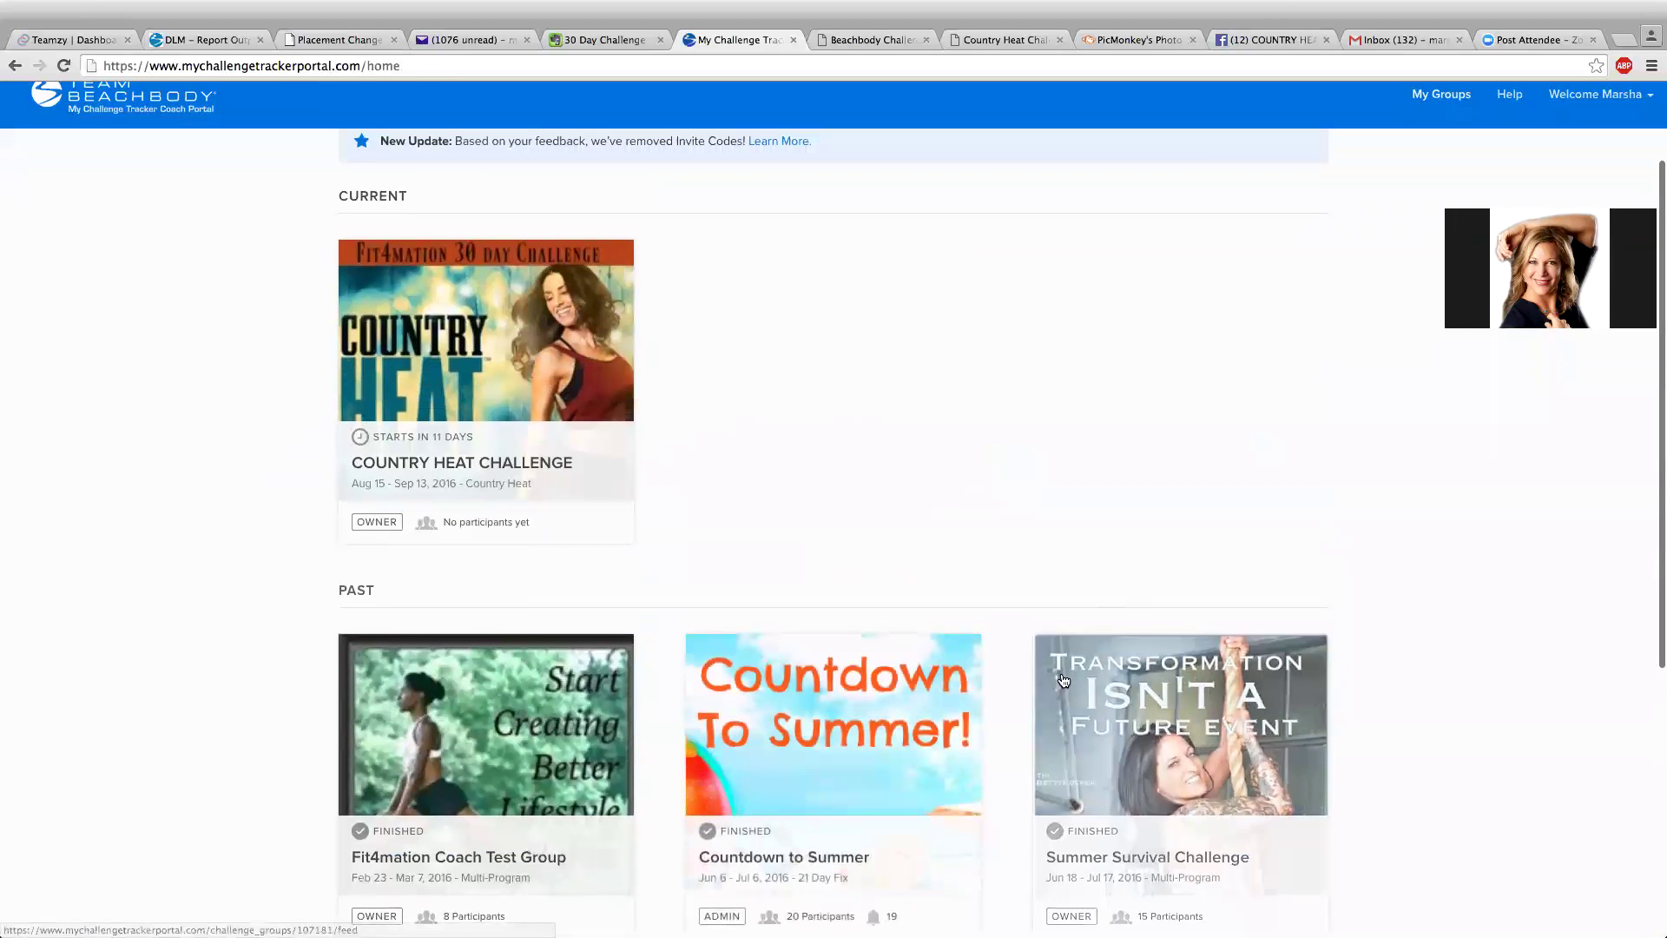
scroll(804, 502, up, 1)
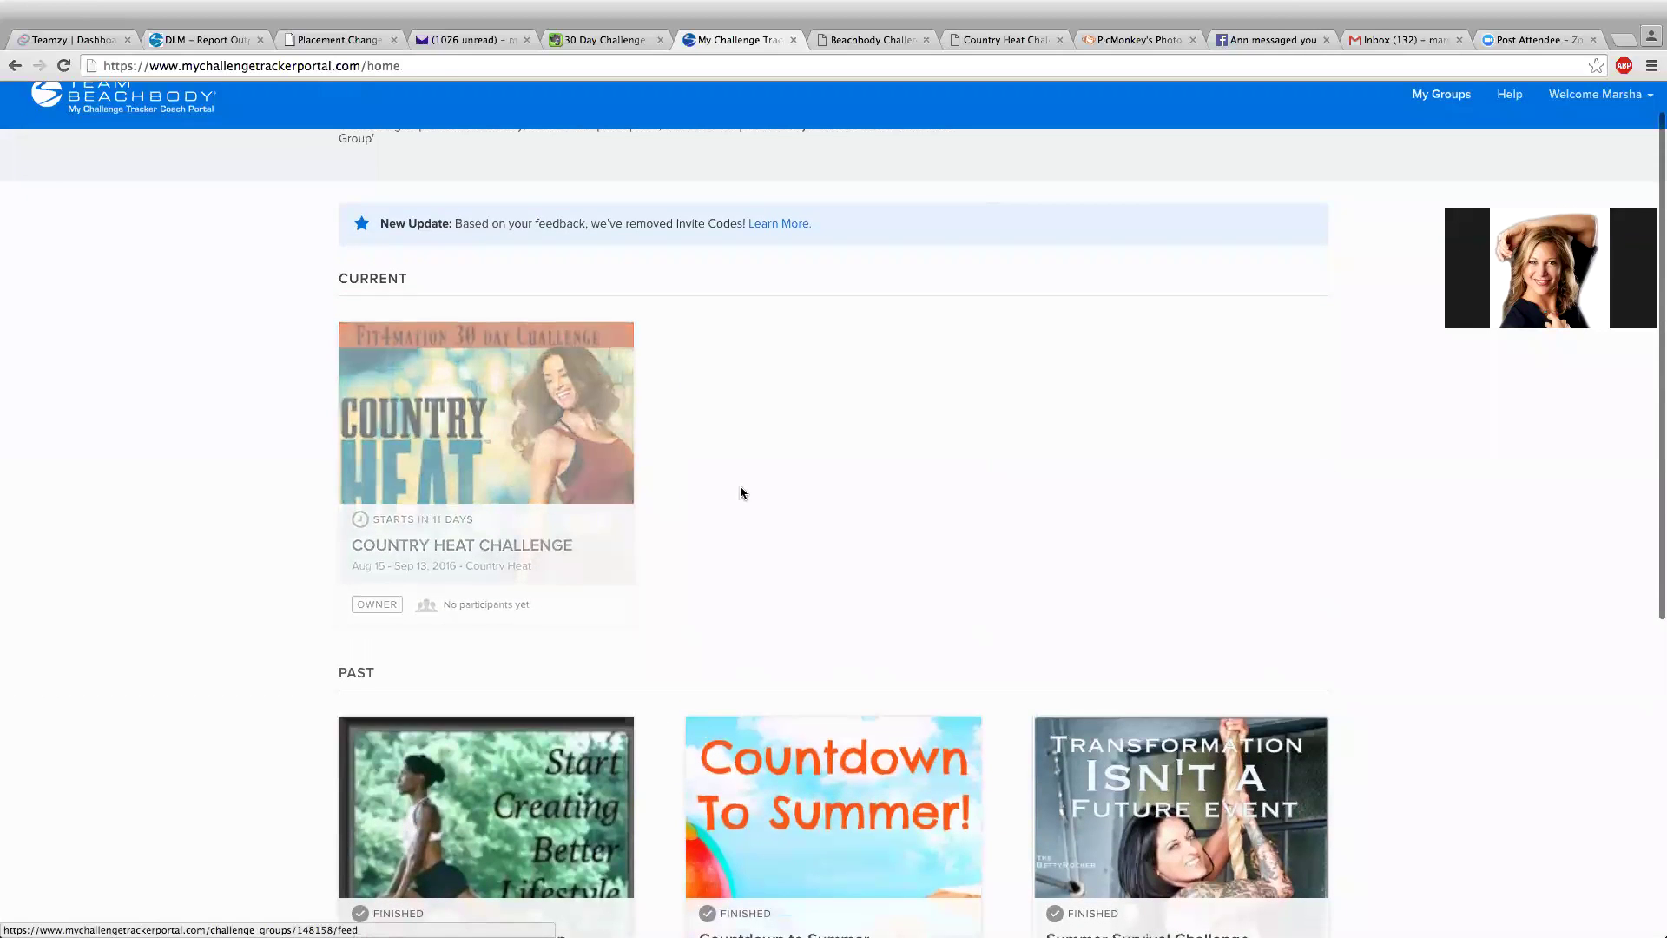
scroll(761, 494, up, 1)
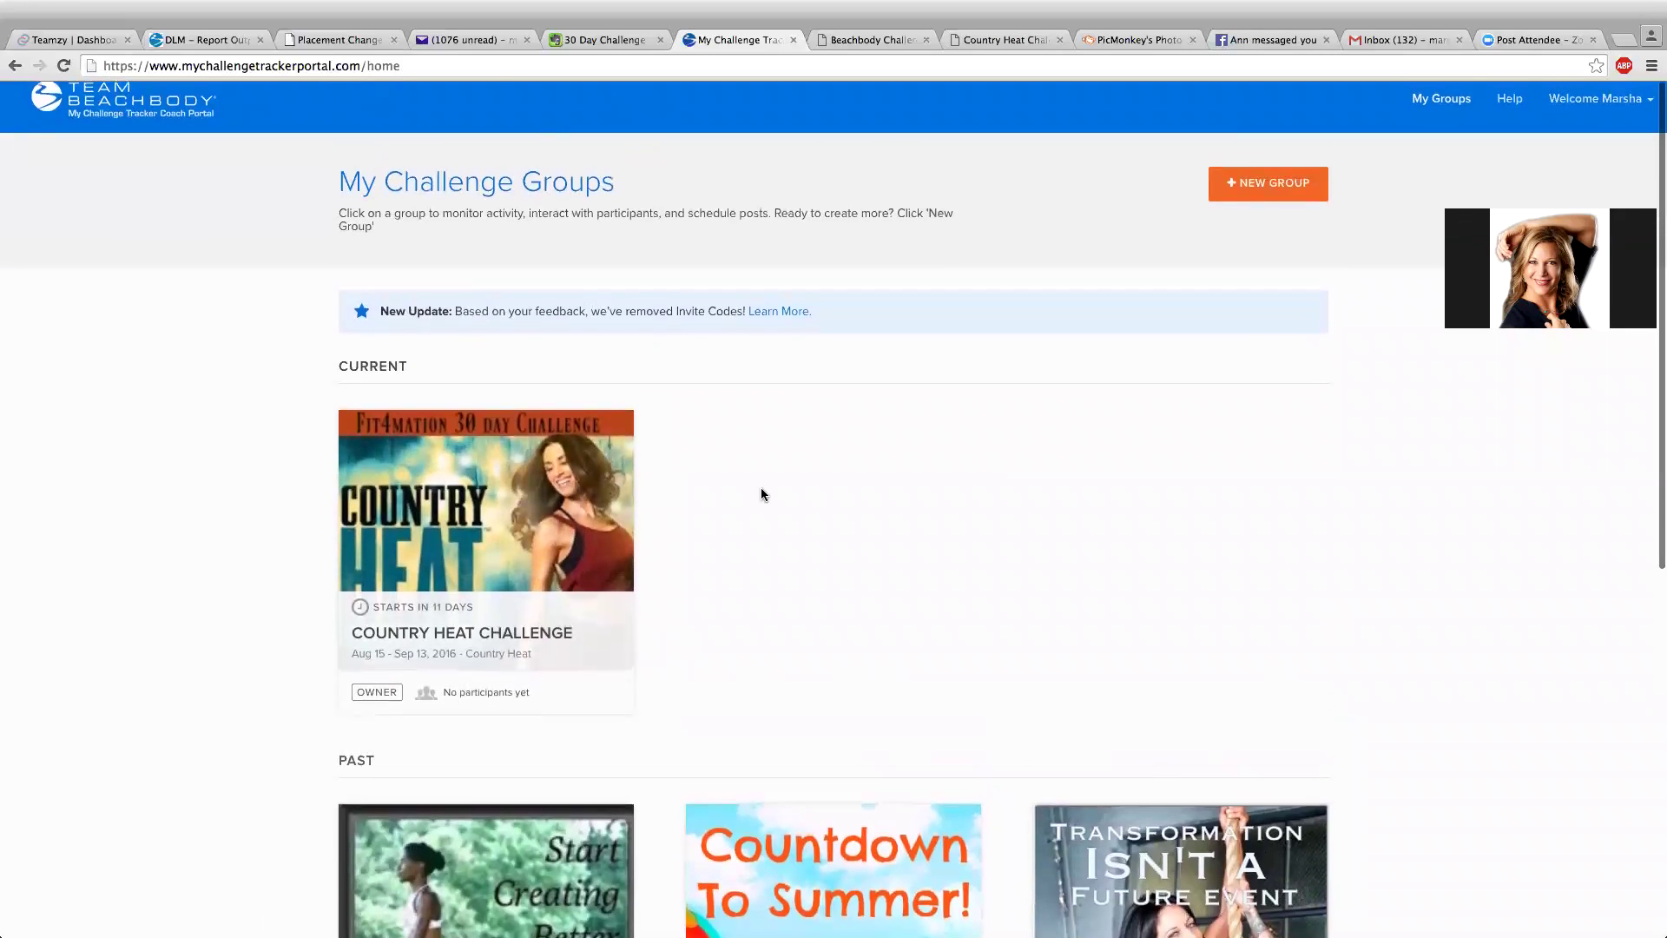
scroll(761, 494, down, 1)
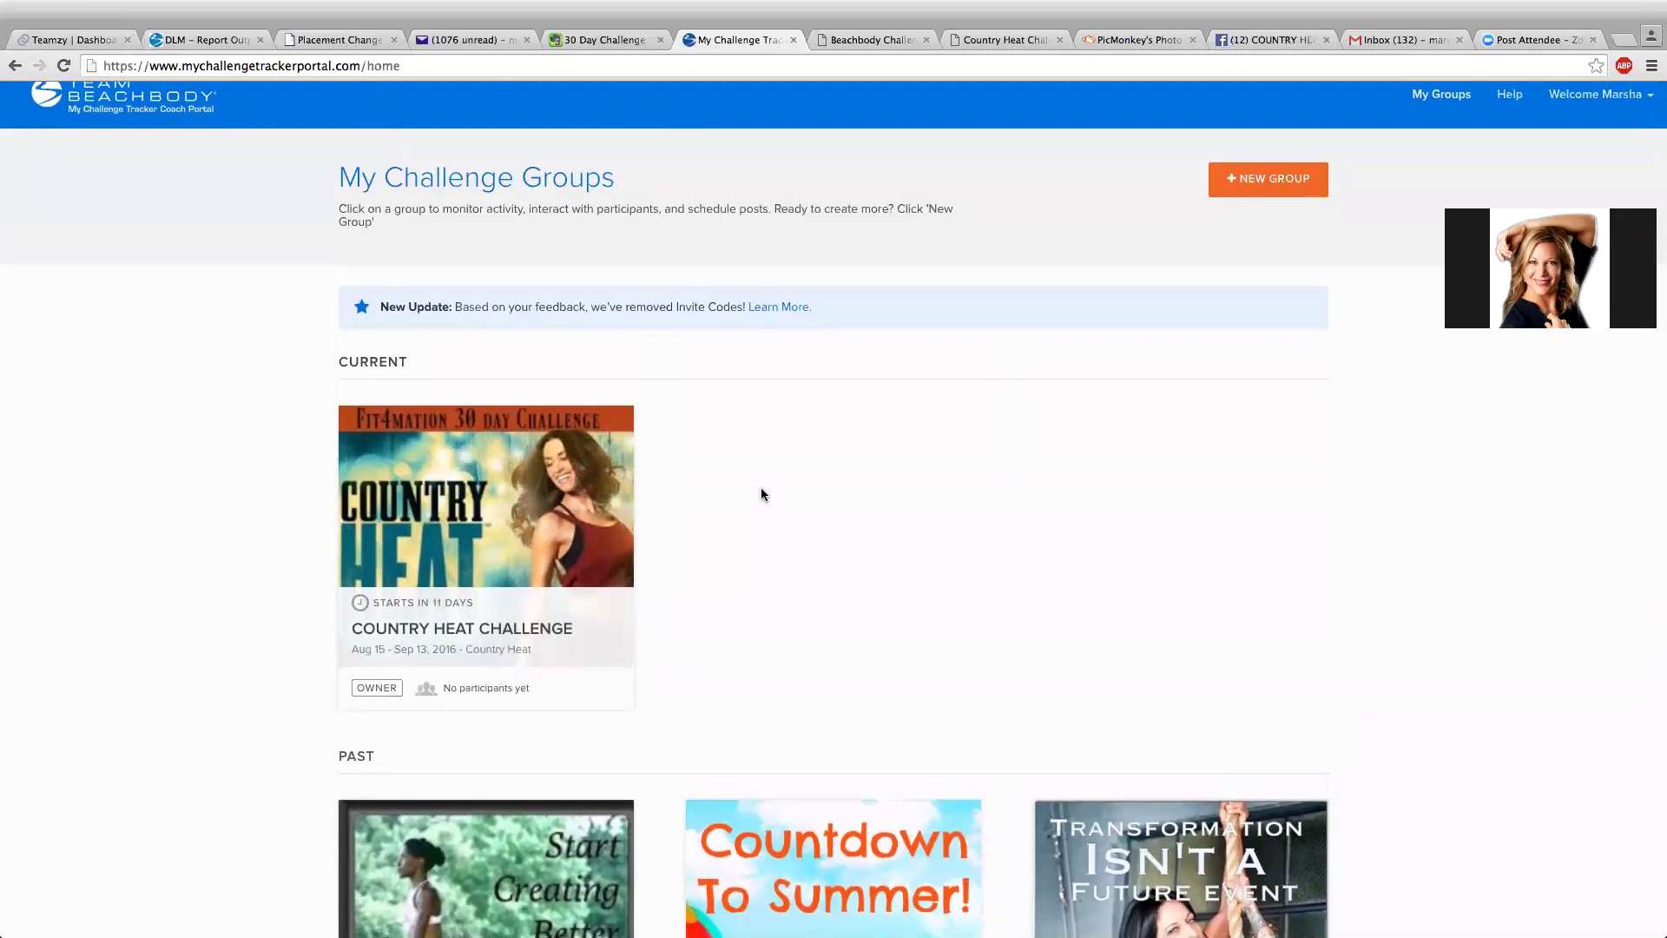